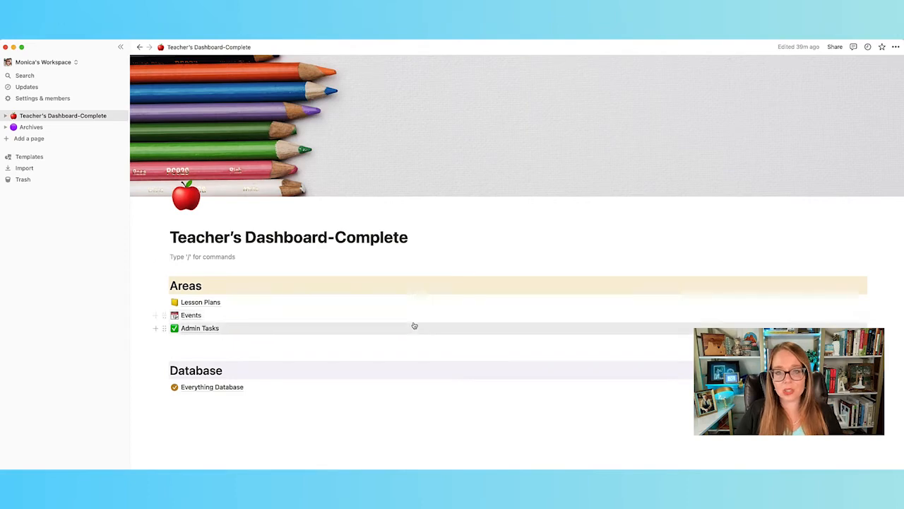
# Step: Arrange two windows of Teacher's Dashboard-Complete side by side, with the sidebar docked in the left window and hidden in the right one
pyautogui.hotkey('ctrl', 'alt', 'Right')
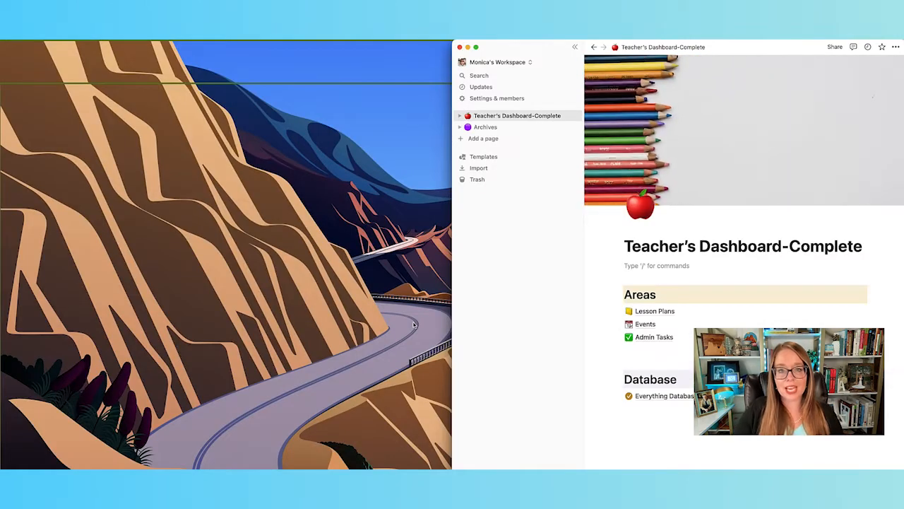
pyautogui.rightClick(38, 40)
pyautogui.click(53, 47)
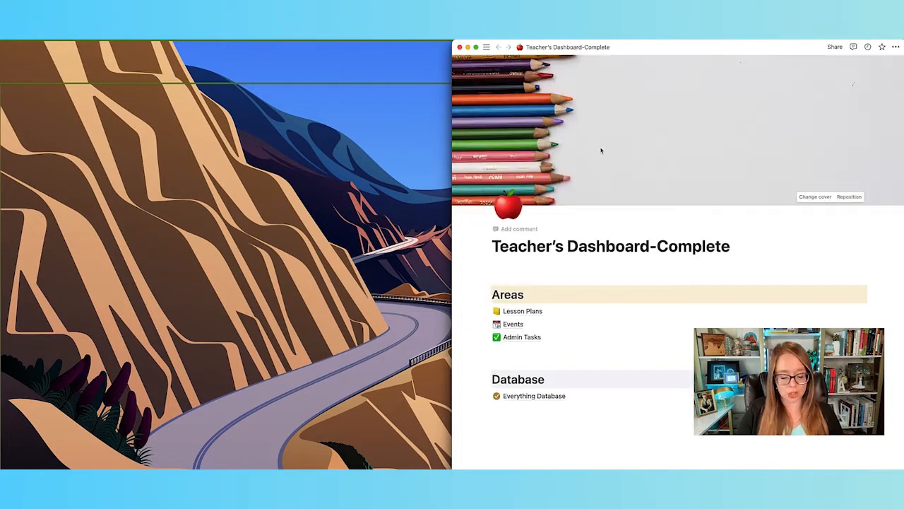
pyautogui.hotkey('ctrl', 'alt', 'Left')
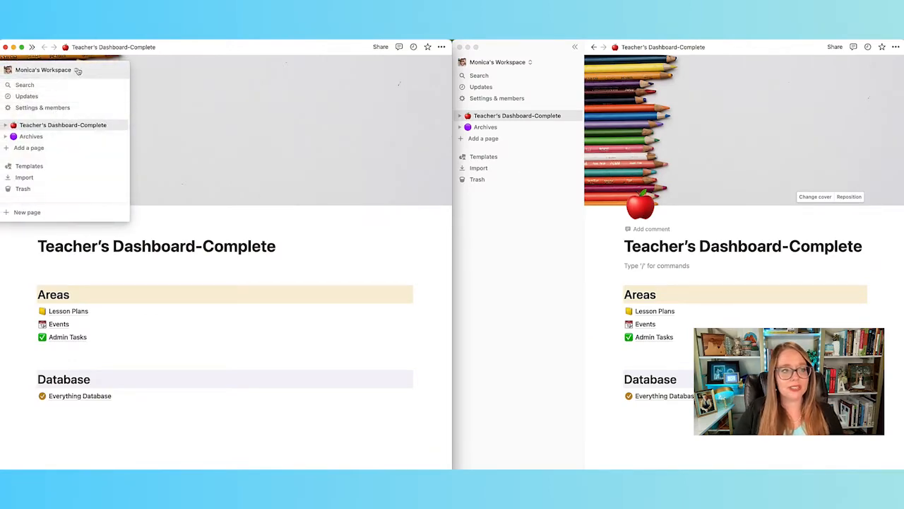
pyautogui.click(32, 47)
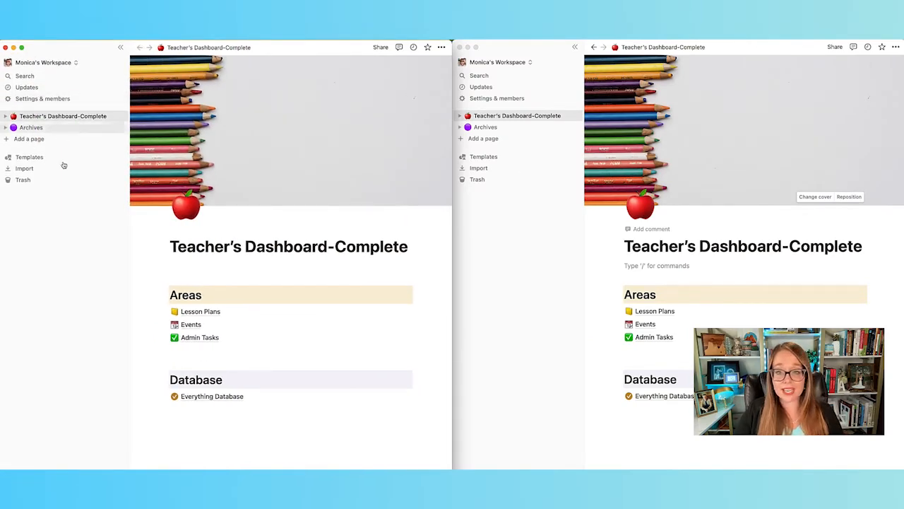
pyautogui.click(576, 47)
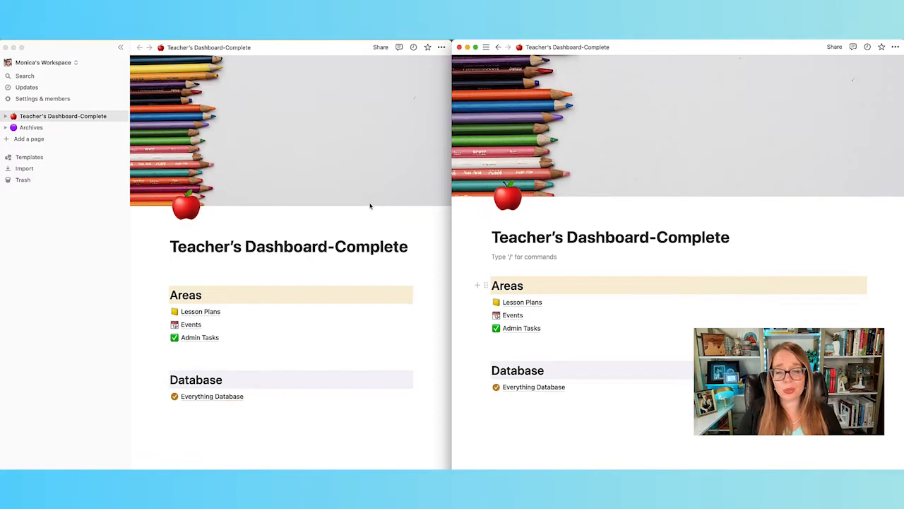
# Step: Add a new top-level page titled "Teacher's Dashboard-Demo" in the left window
pyautogui.click(32, 140)
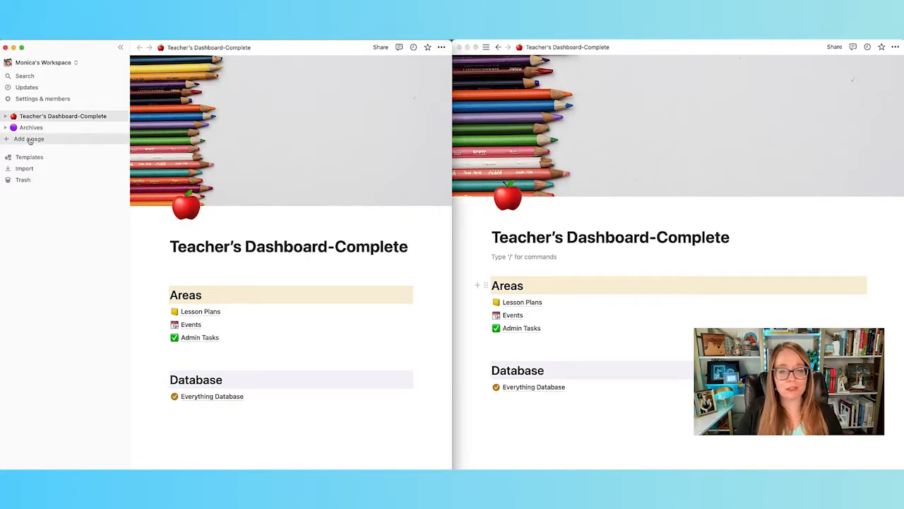
pyautogui.click(29, 140)
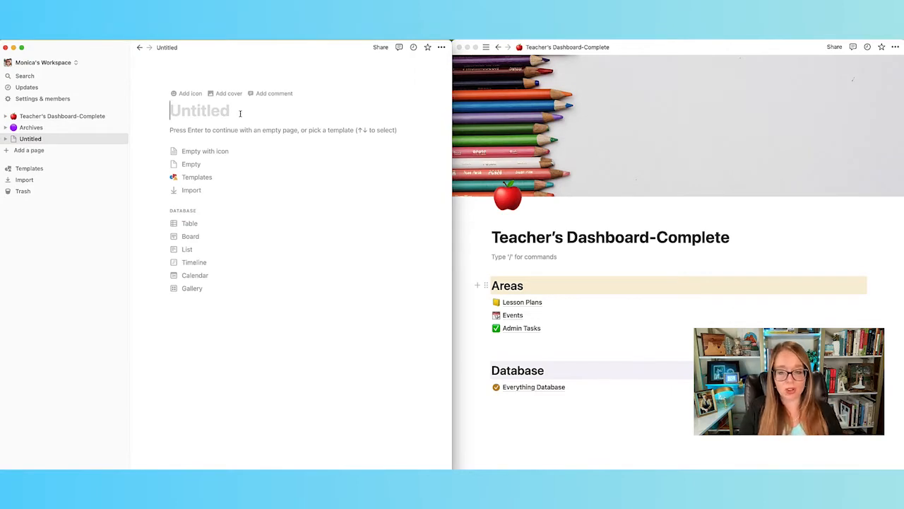
pyautogui.write("Teacher's Dashboa")
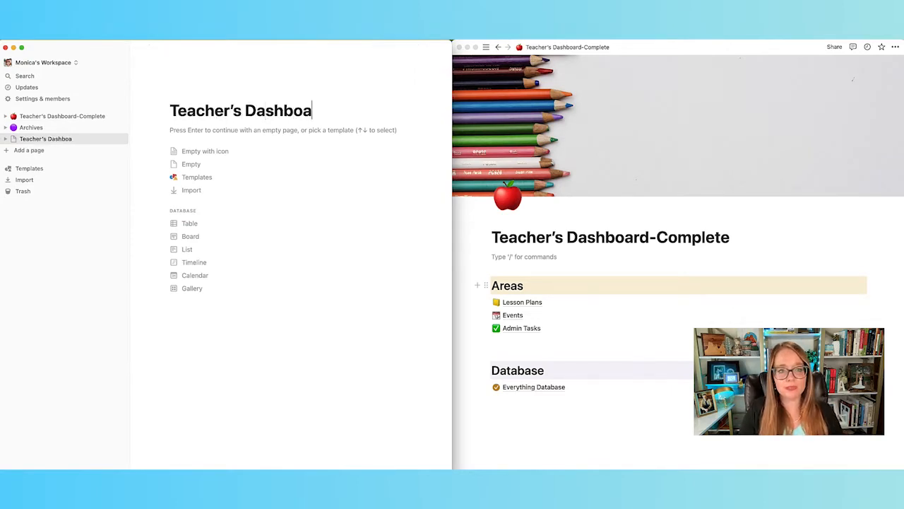
pyautogui.write('rd-Demo')
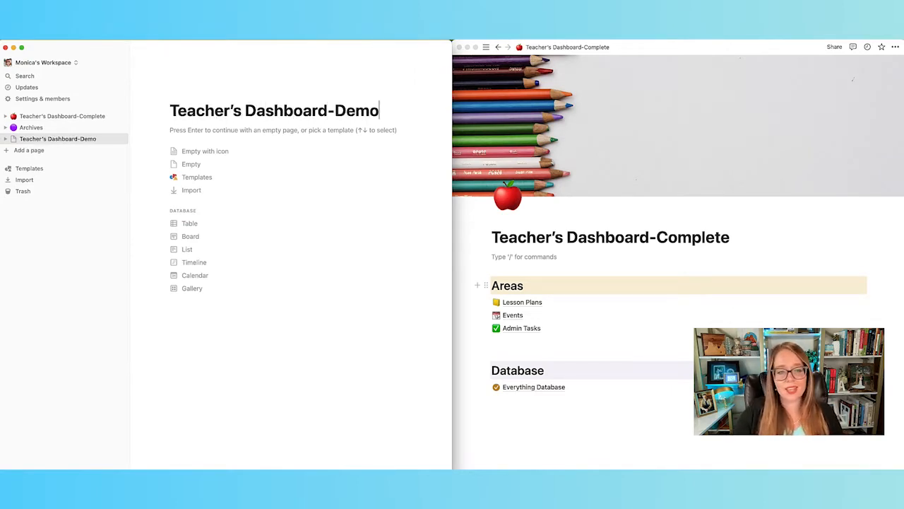
# Step: Make the demo page an empty page with an icon and set that icon to the red apple emoji
pyautogui.click(226, 152)
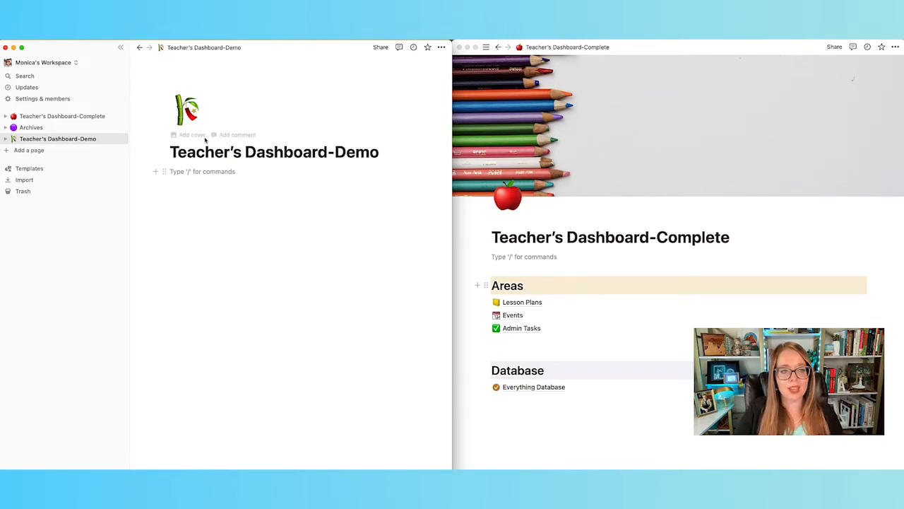
pyautogui.click(187, 110)
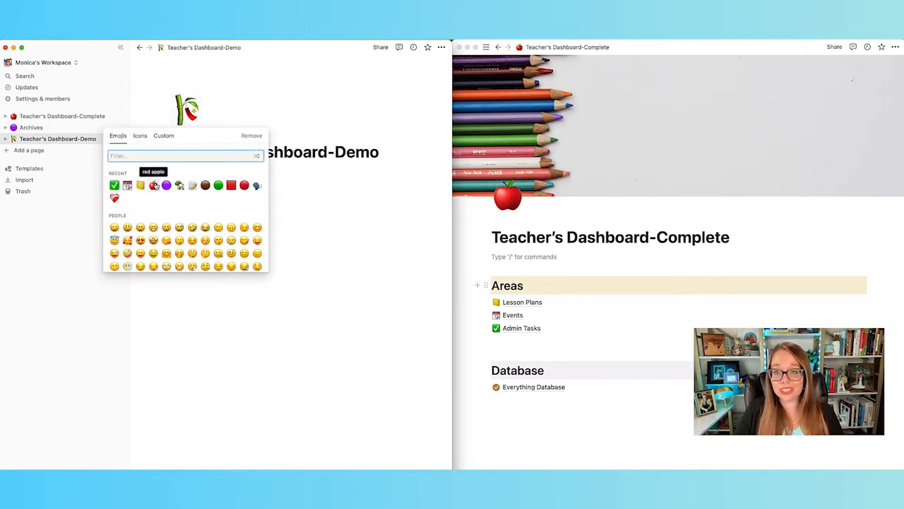
pyautogui.click(154, 185)
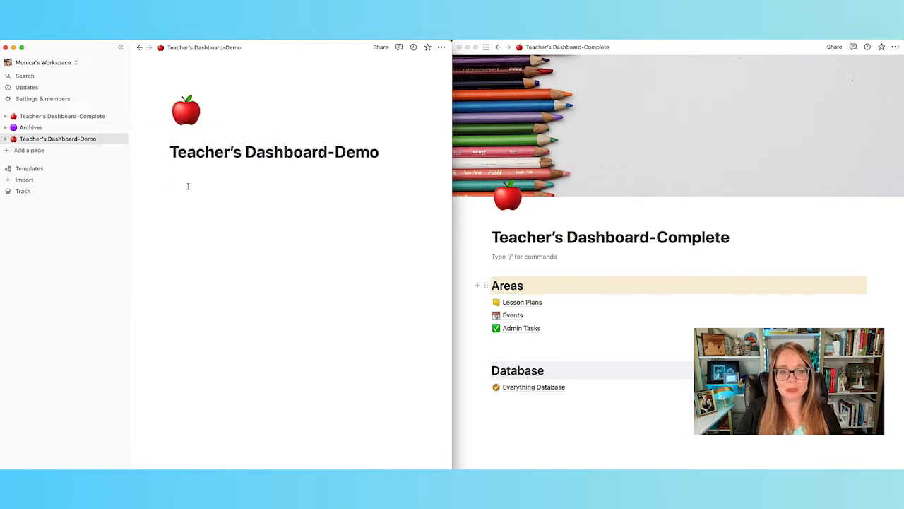
pyautogui.click(260, 188)
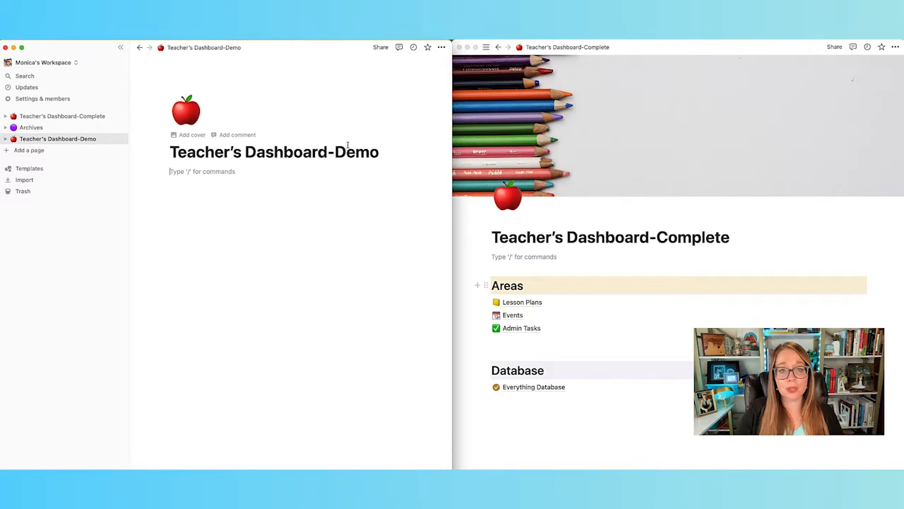
# Step: Turn on full width for the Teacher's Dashboard-Demo page
pyautogui.click(442, 47)
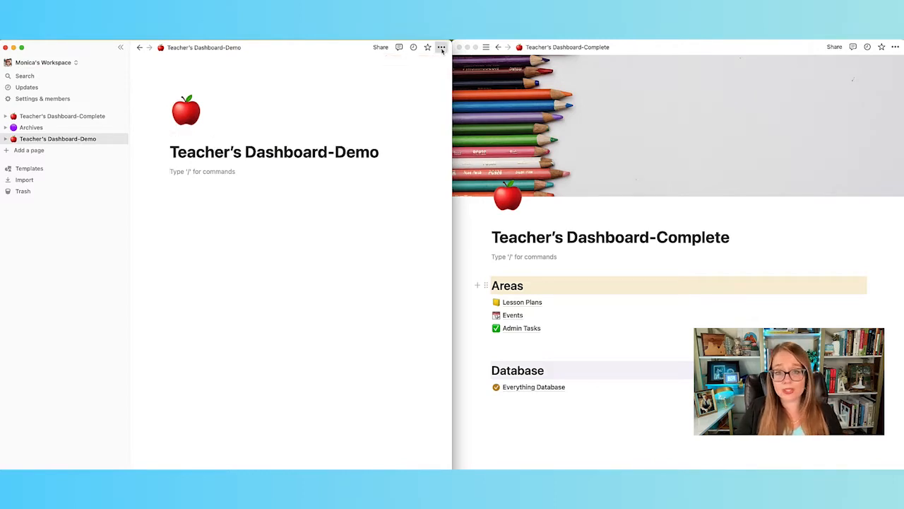
pyautogui.click(434, 115)
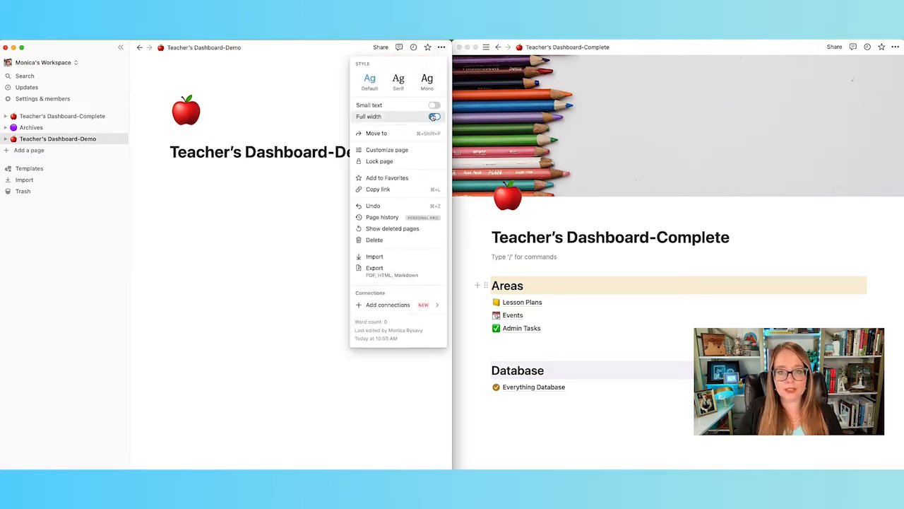
pyautogui.click(306, 177)
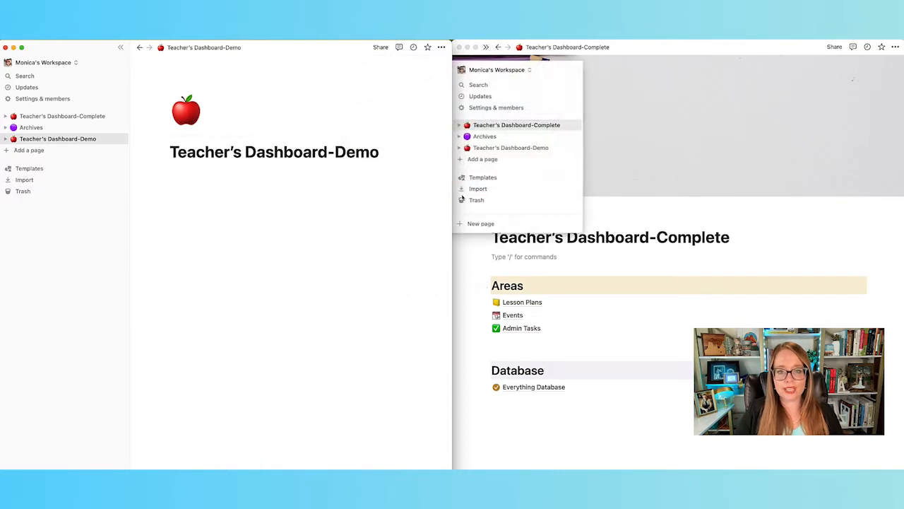
# Step: Widen the demo window, switch full width off and on to compare the layouts, and restore the window to half the screen
pyautogui.moveTo(451, 195); pyautogui.dragTo(799, 214)
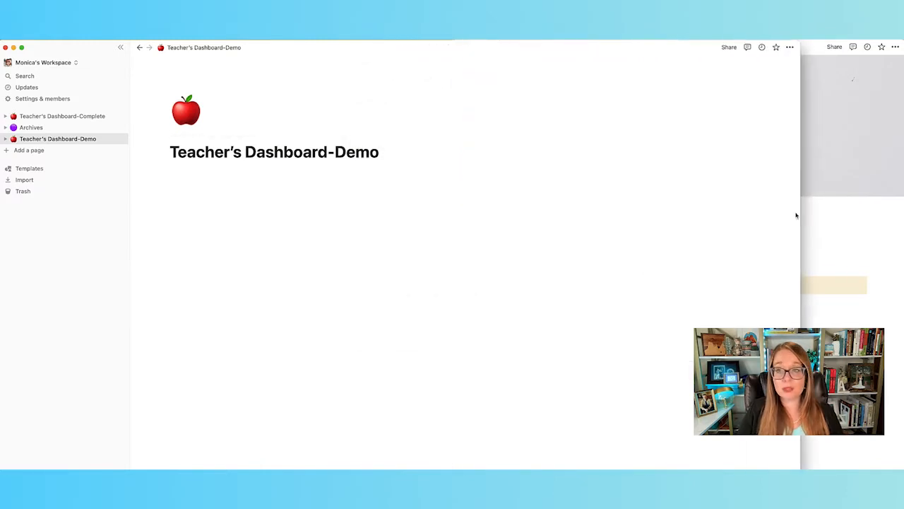
pyautogui.click(790, 49)
pyautogui.click(782, 116)
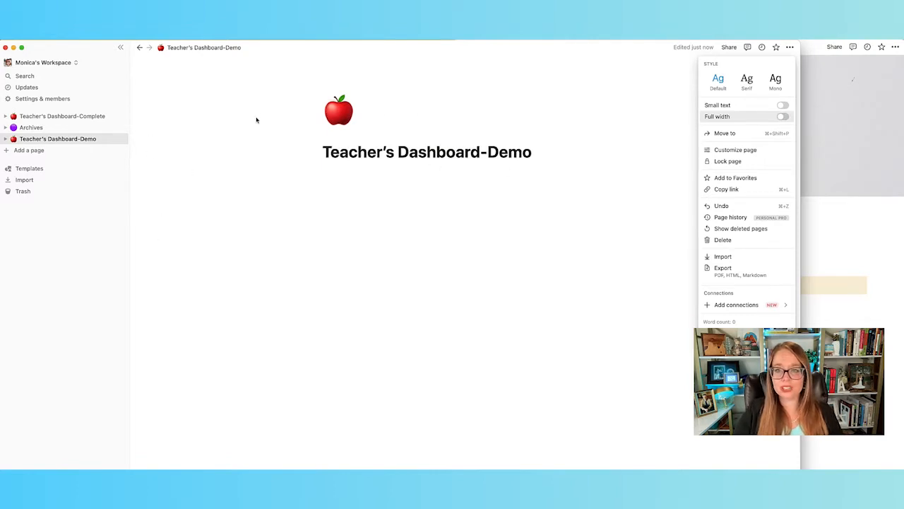
pyautogui.click(782, 116)
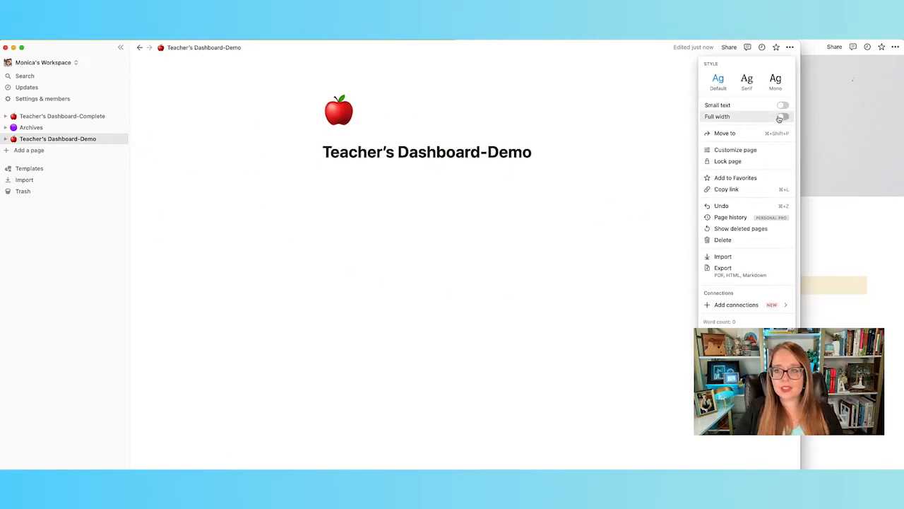
pyautogui.click(541, 190)
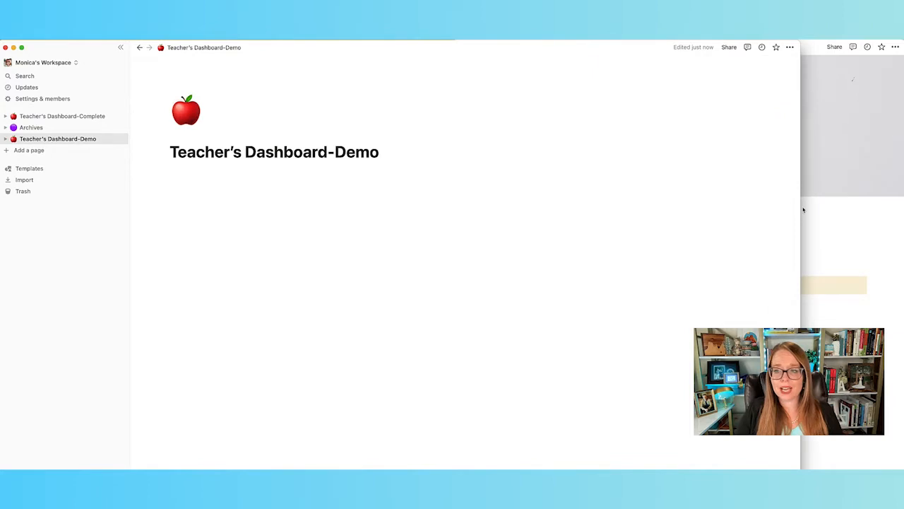
pyautogui.hotkey('ctrl', 'alt', 'Left')
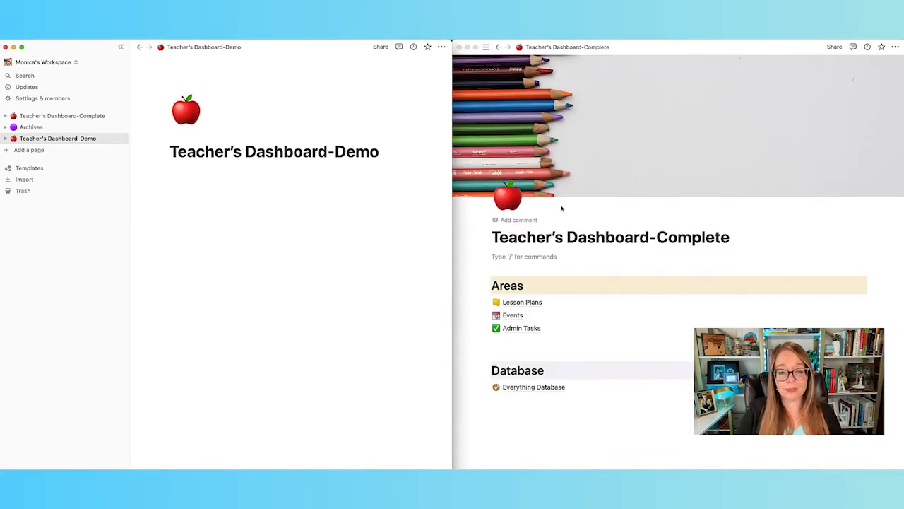
pyautogui.click(313, 182)
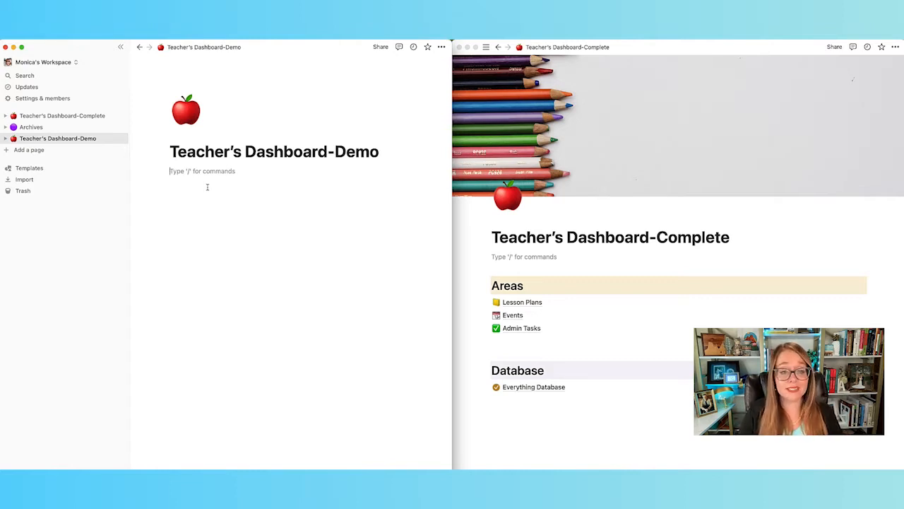
pyautogui.write('/')
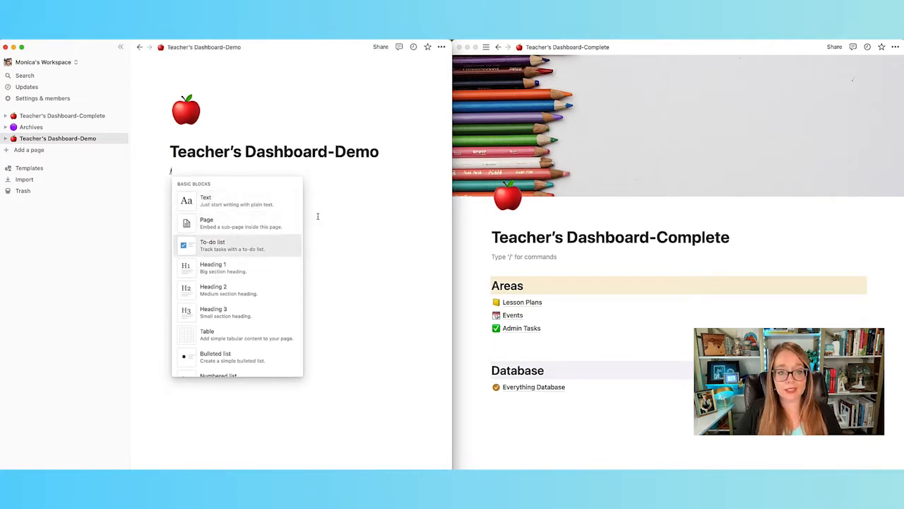
pyautogui.click(331, 196)
pyautogui.press('BackSpace')
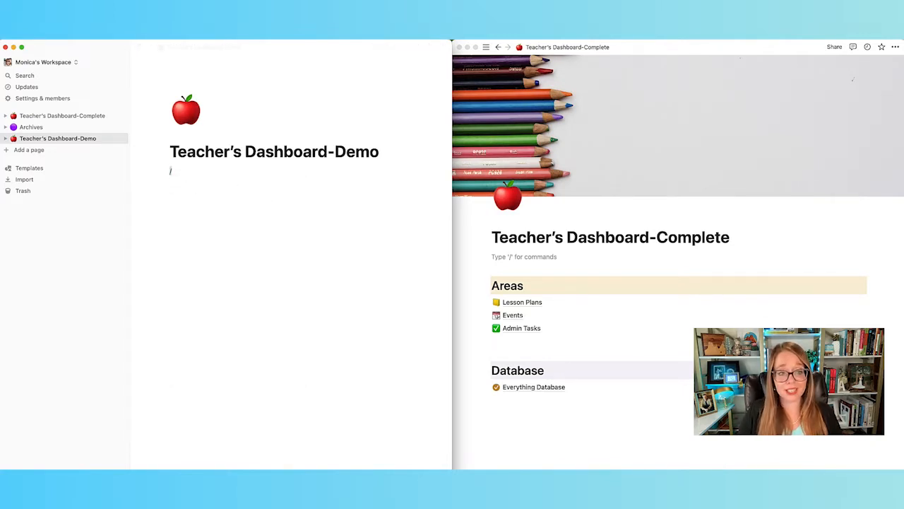
pyautogui.press('super+a')
pyautogui.press('BackSpace')
# Step: Add a Heading 1 reading "Areas" to the demo page and give it the same pale yellow background as in the completed dashboard
pyautogui.write('#')
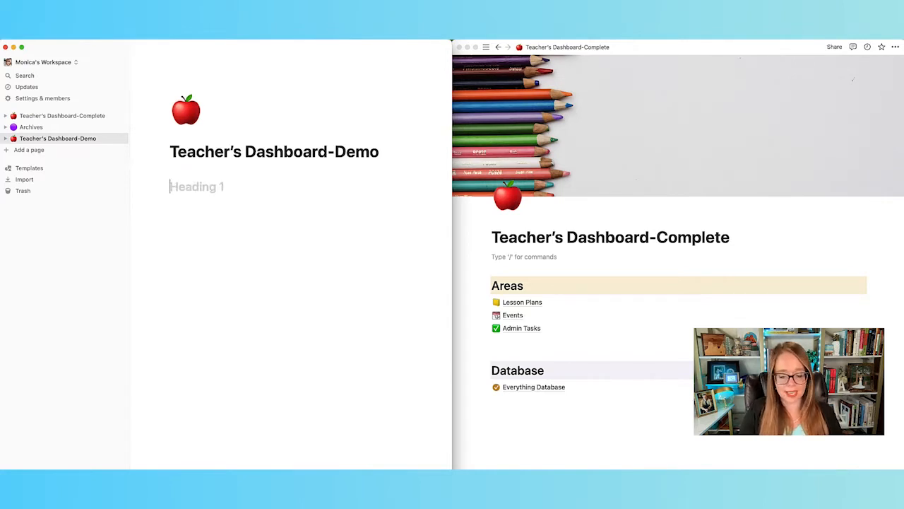
pyautogui.write(' Areas')
pyautogui.press('Return')
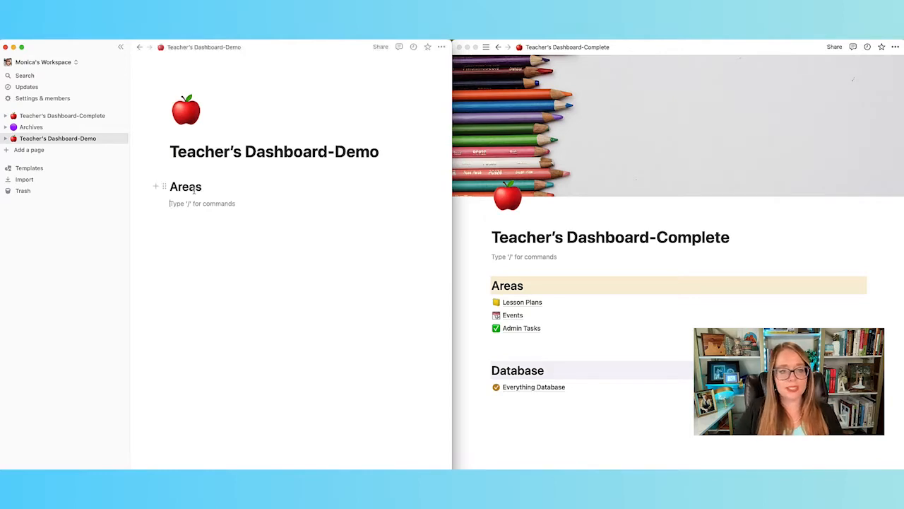
pyautogui.click(164, 187)
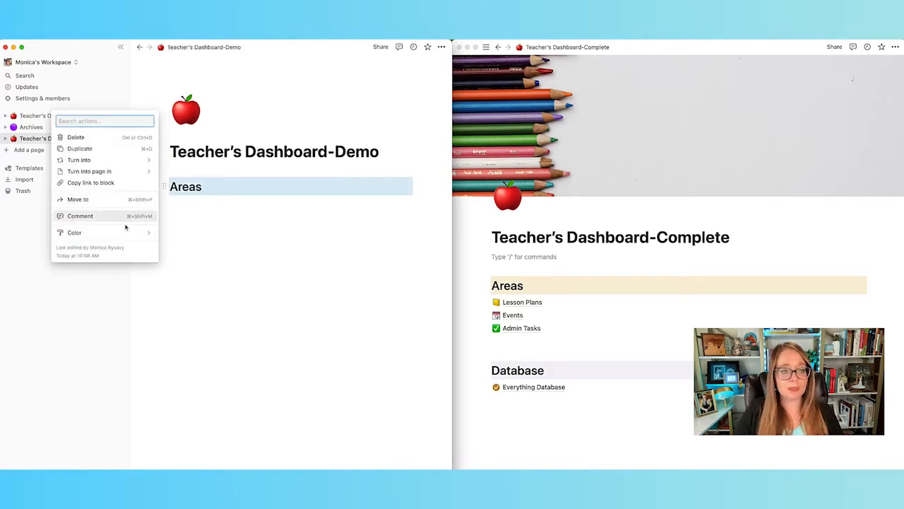
pyautogui.moveTo(126, 233)
pyautogui.click(214, 314)
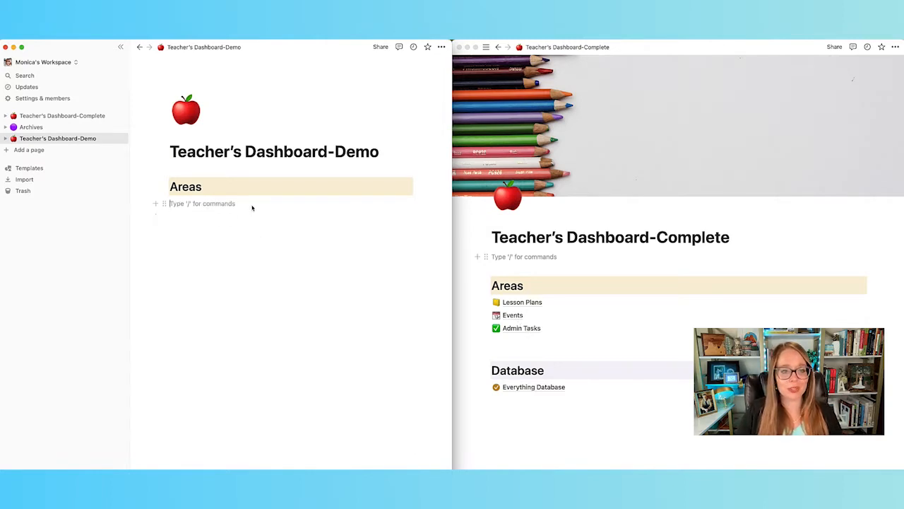
# Step: Embed a sub-page titled "Lesson Plans" beneath the Areas heading
pyautogui.write('/')
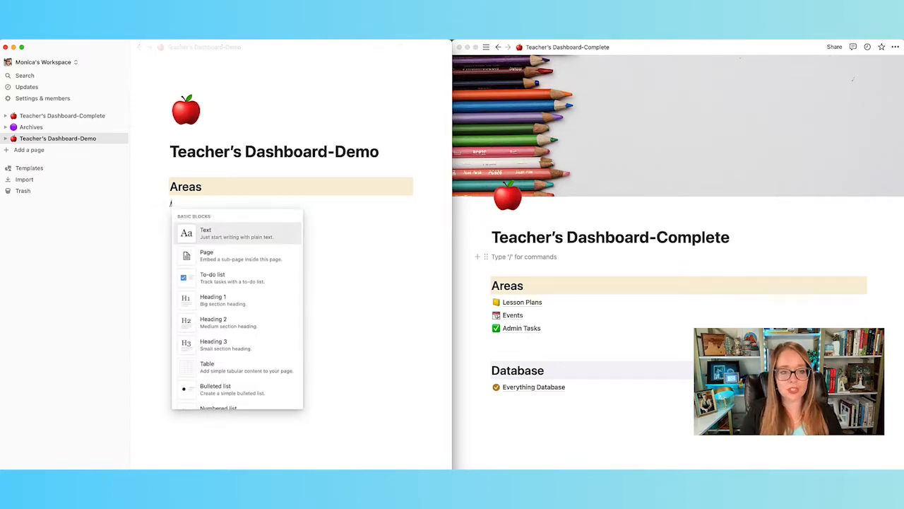
pyautogui.press('Down')
pyautogui.press('Return')
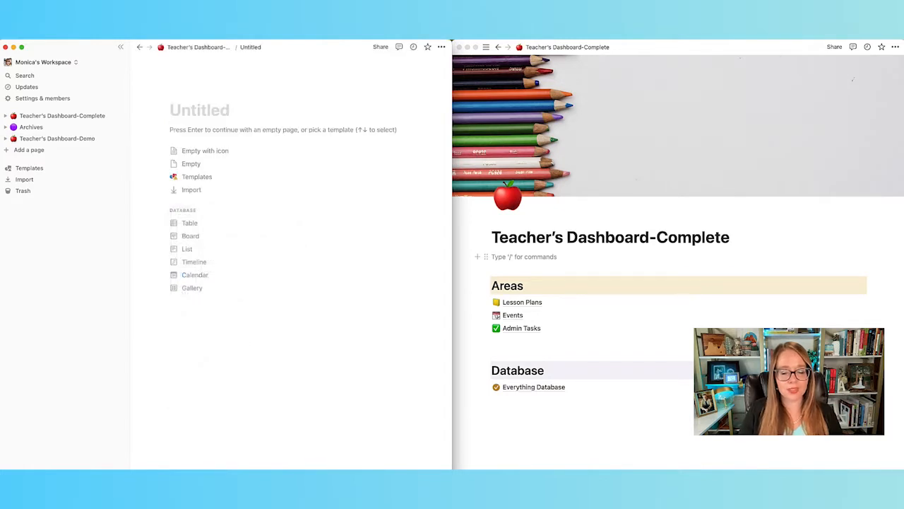
pyautogui.write('Lesson Plans')
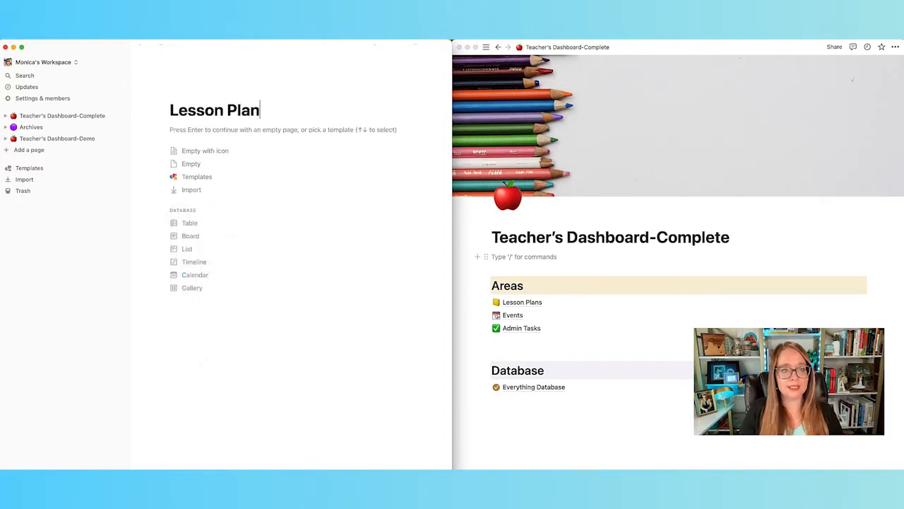
# Step: Make Lesson Plans an empty page with the ledger emoji as its icon and return to the Teacher's Dashboard-Demo page
pyautogui.click(209, 151)
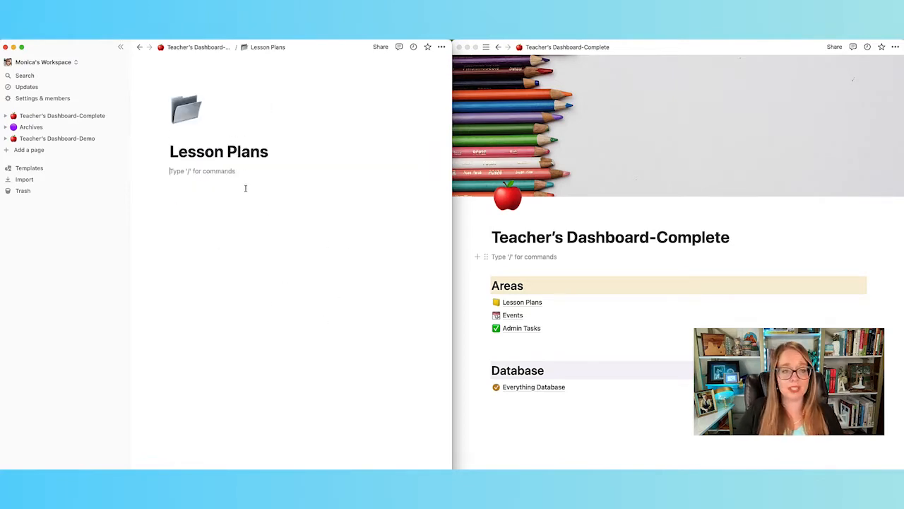
pyautogui.click(189, 111)
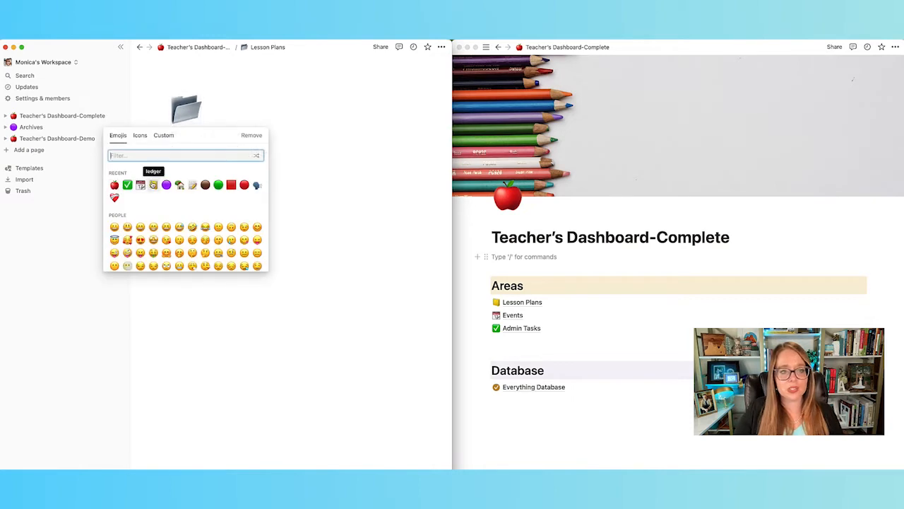
pyautogui.click(153, 184)
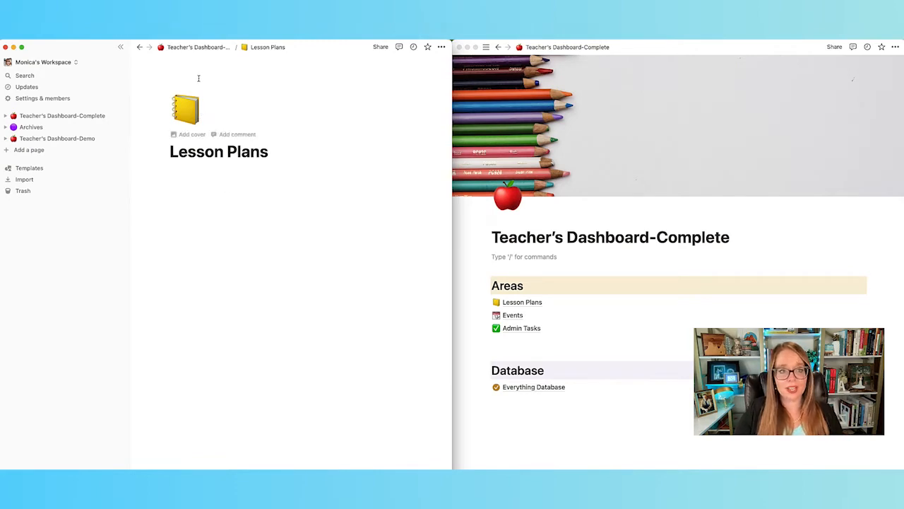
pyautogui.click(203, 47)
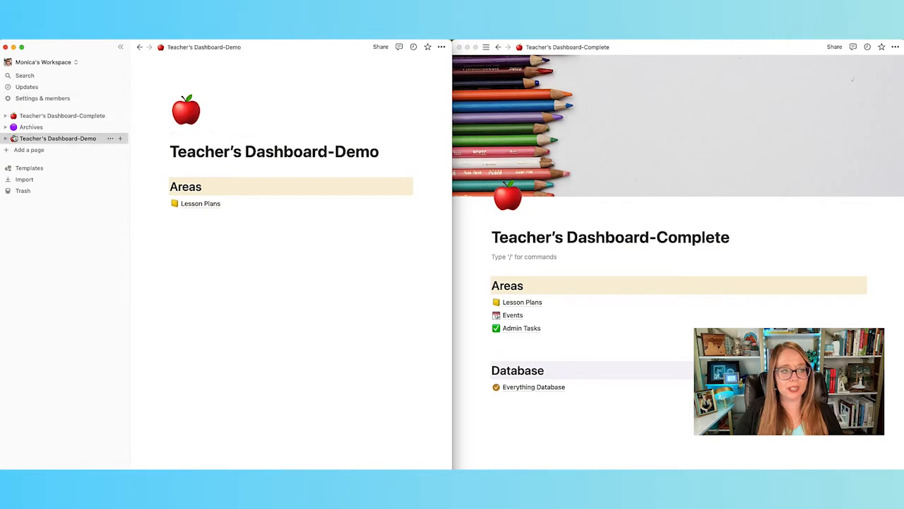
# Step: Expand the demo page's sub-page list and duplicate the Lesson Plans sub-page beneath the Areas heading
pyautogui.click(6, 139)
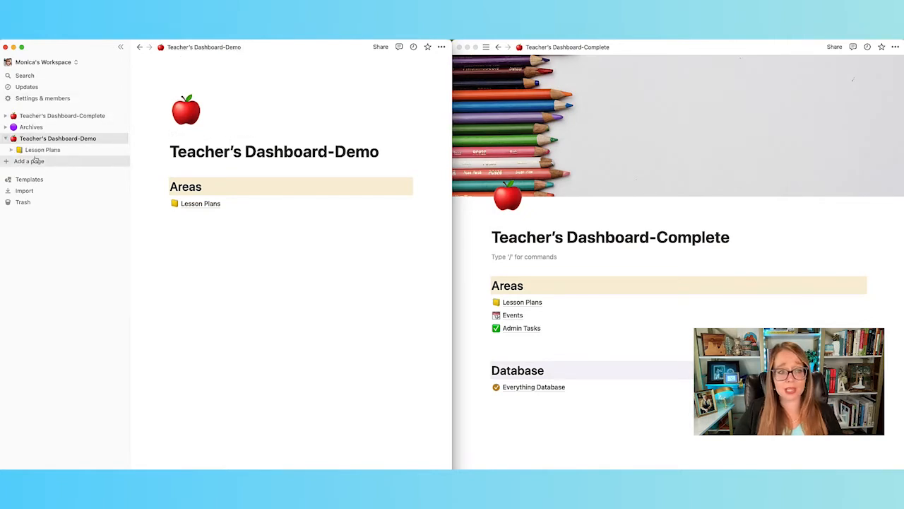
pyautogui.click(39, 150)
pyautogui.click(44, 139)
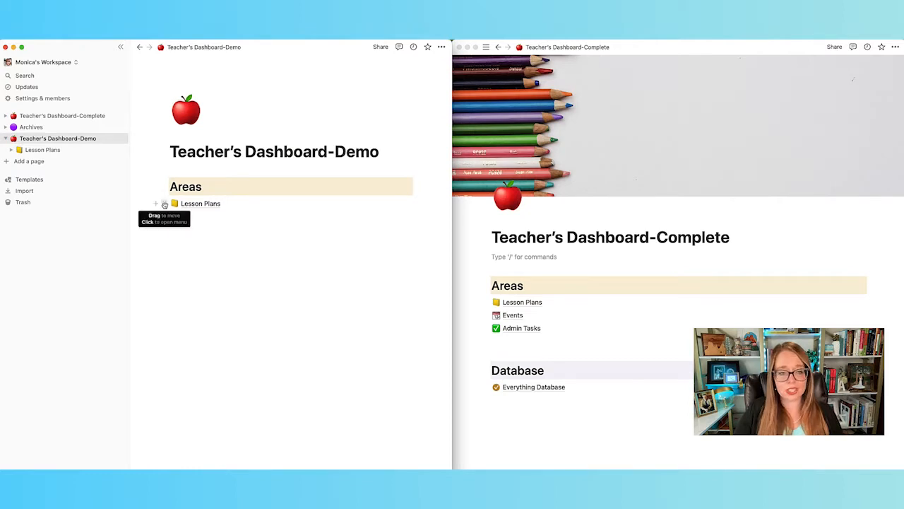
pyautogui.click(164, 203)
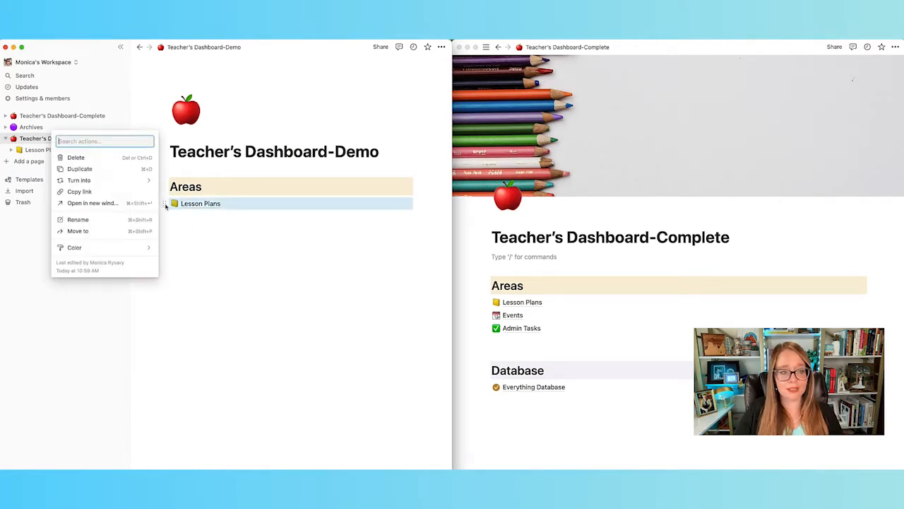
pyautogui.click(124, 169)
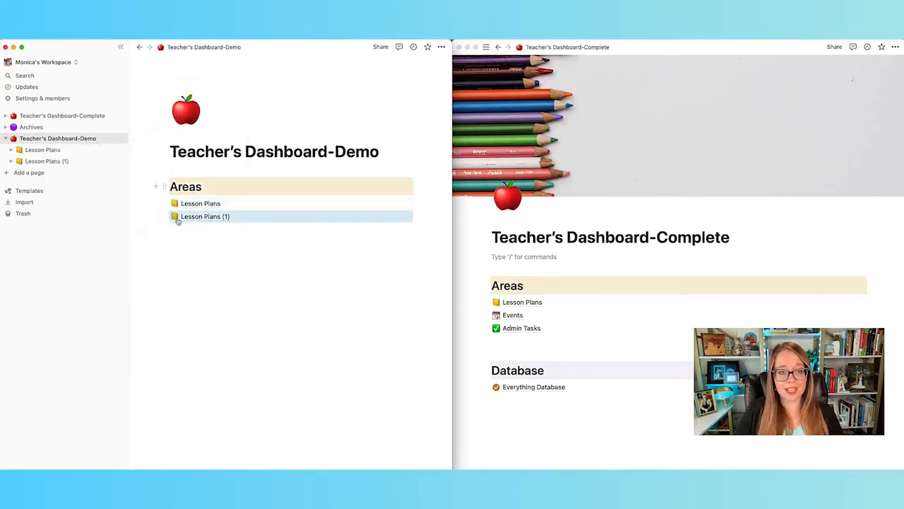
# Step: Rename the duplicated Lesson Plans page "Events", give it the tear-off calendar emoji as its icon, and return to the demo dashboard
pyautogui.click(214, 216)
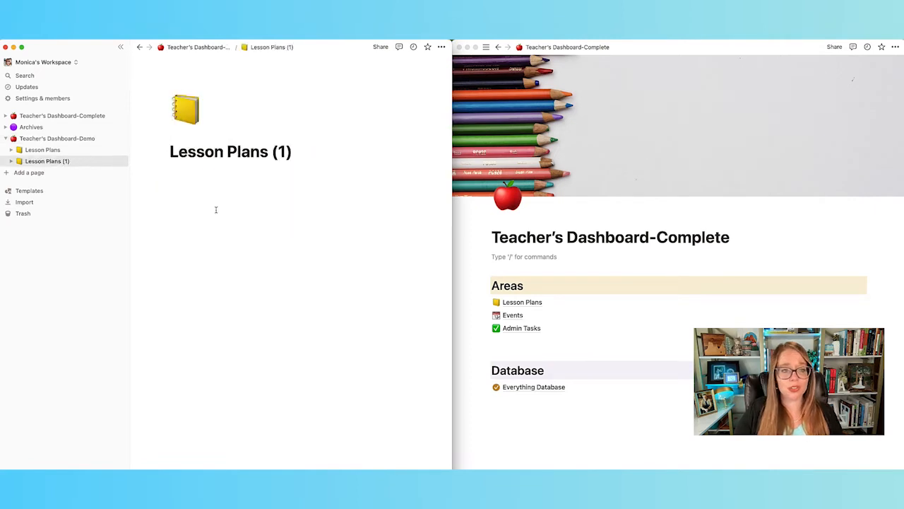
pyautogui.tripleClick(272, 152)
pyautogui.write('Events')
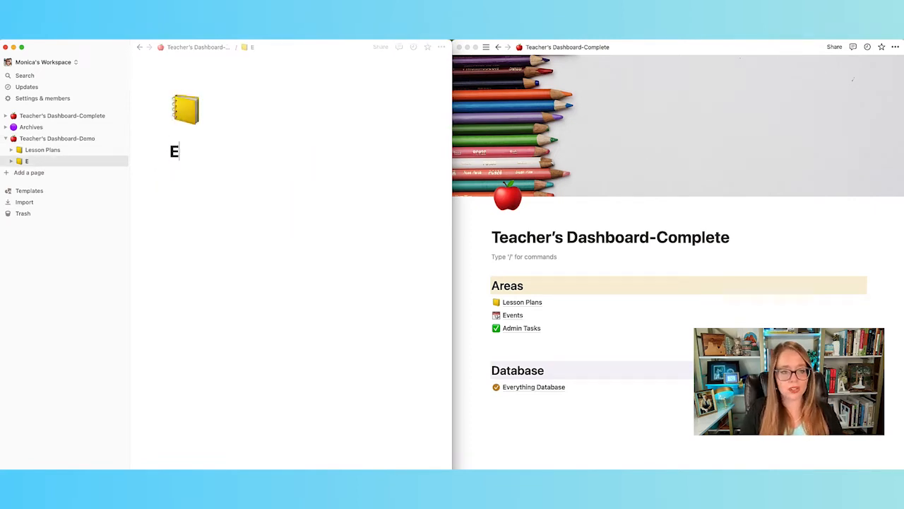
pyautogui.click(177, 111)
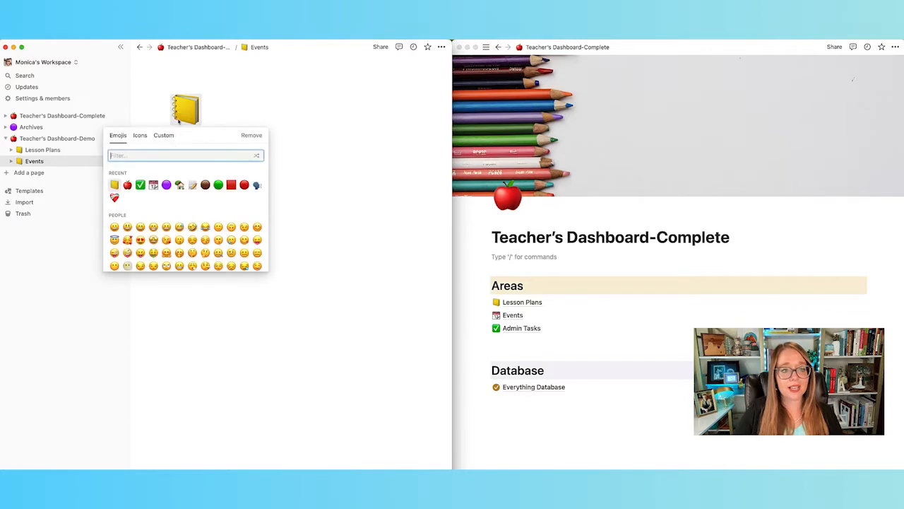
pyautogui.click(151, 187)
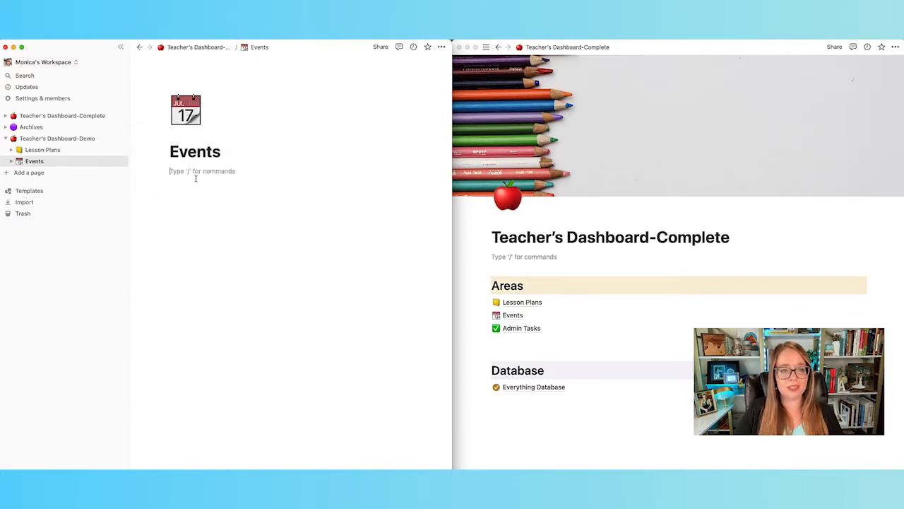
pyautogui.click(195, 47)
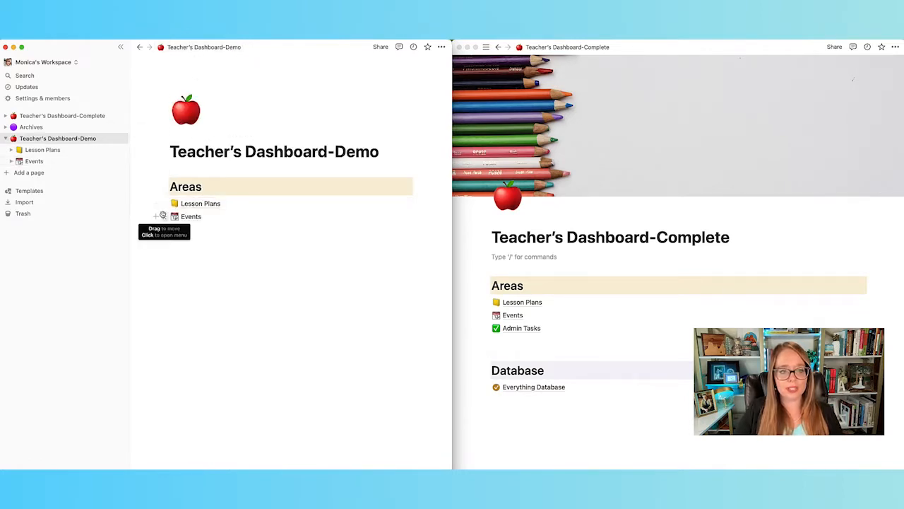
# Step: Duplicate the Events sub-page as "Admin Tasks" with the green check mark emoji as its icon, and return to the demo dashboard
pyautogui.click(163, 216)
pyautogui.click(101, 181)
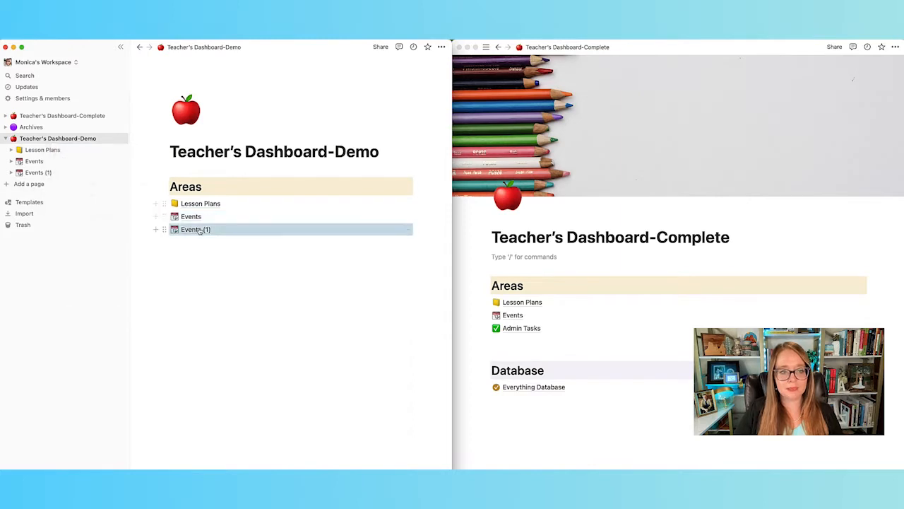
pyautogui.click(198, 229)
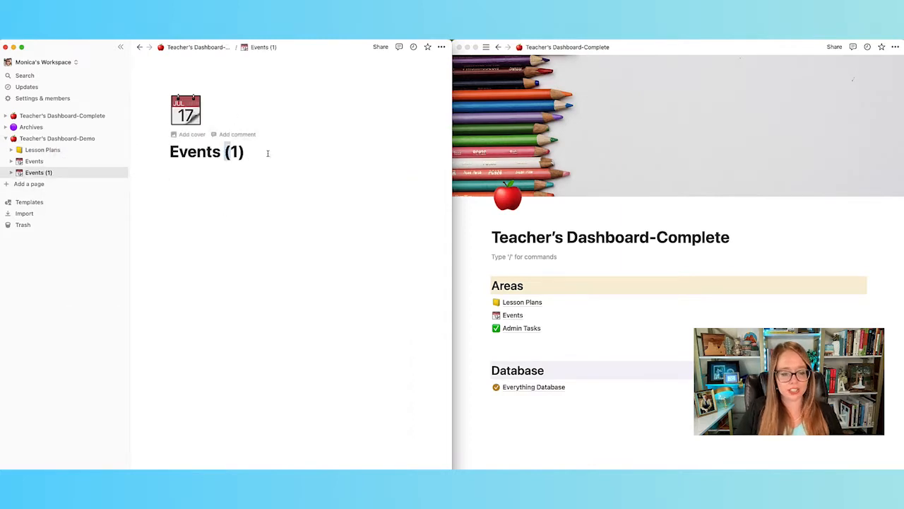
pyautogui.tripleClick(233, 151)
pyautogui.write('Admin Tasks')
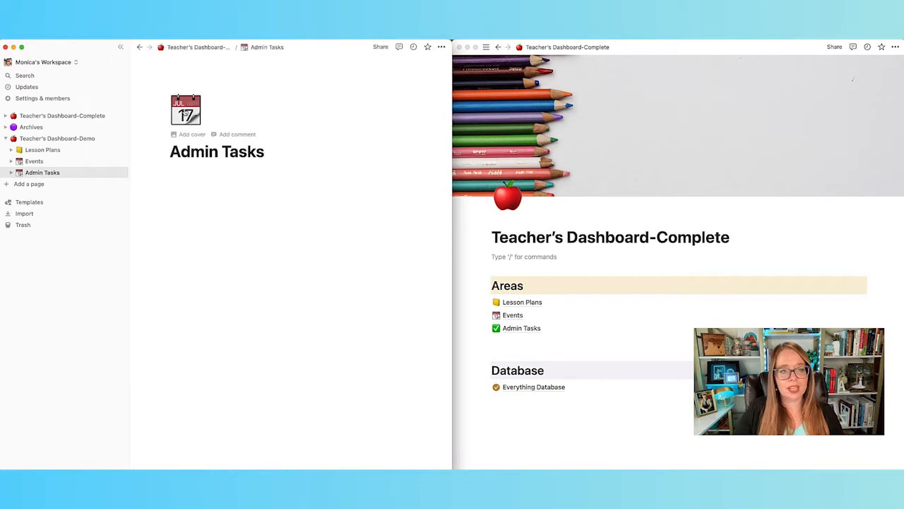
pyautogui.click(185, 113)
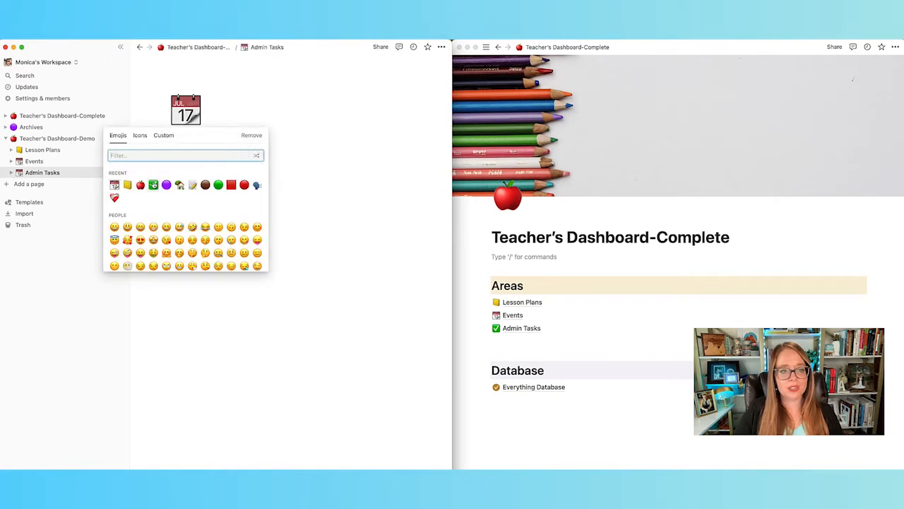
pyautogui.click(153, 185)
pyautogui.click(45, 140)
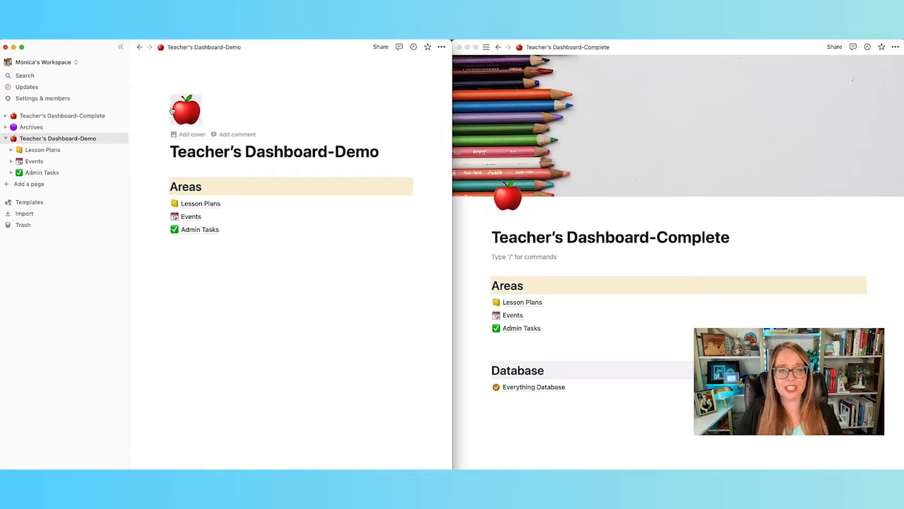
# Step: Add a cover to the demo page using the colored-pencils photo from an Unsplash search for "school"
pyautogui.click(191, 134)
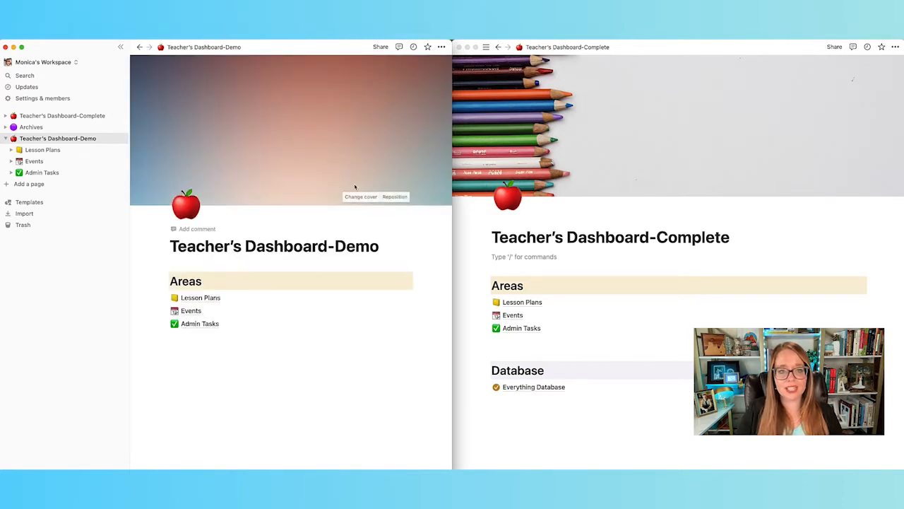
pyautogui.click(359, 197)
pyautogui.click(324, 212)
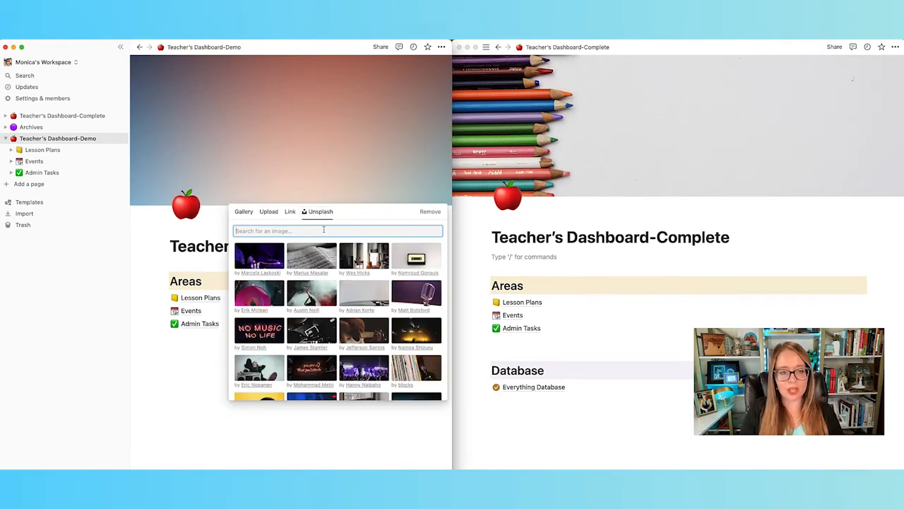
pyautogui.write('school')
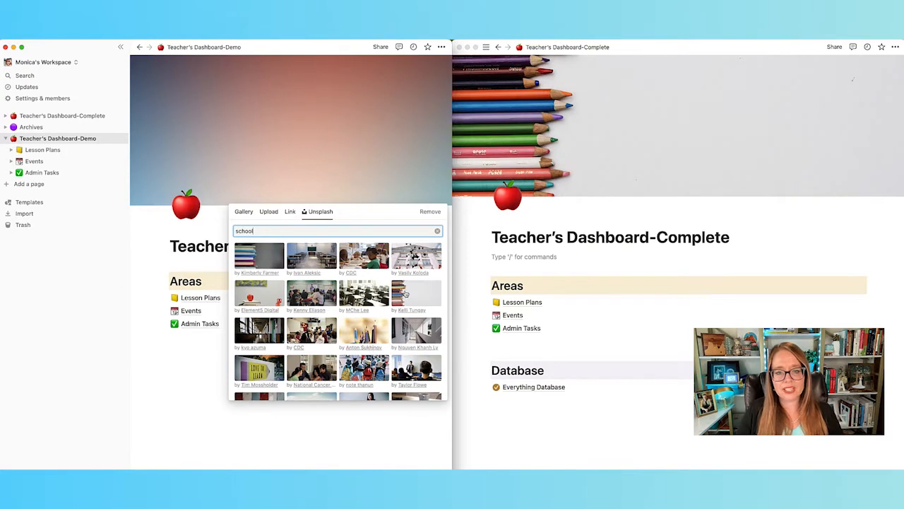
pyautogui.click(407, 297)
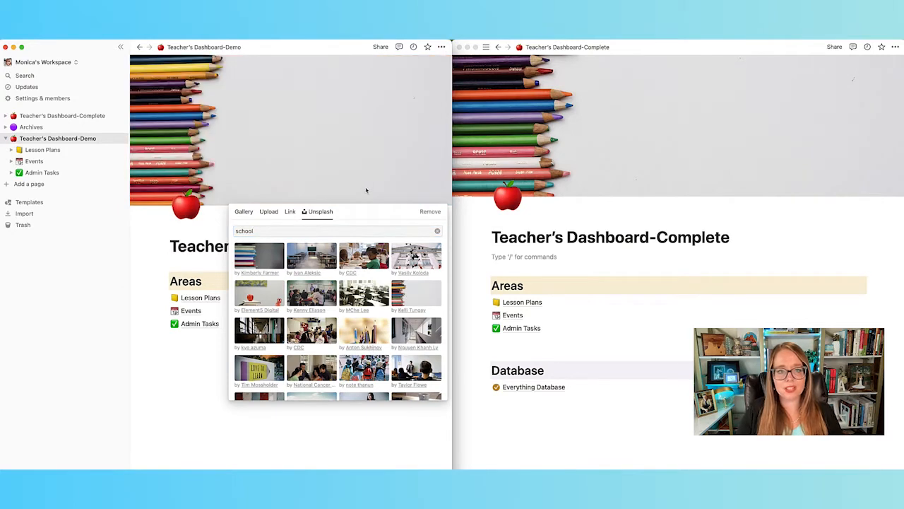
pyautogui.click(207, 350)
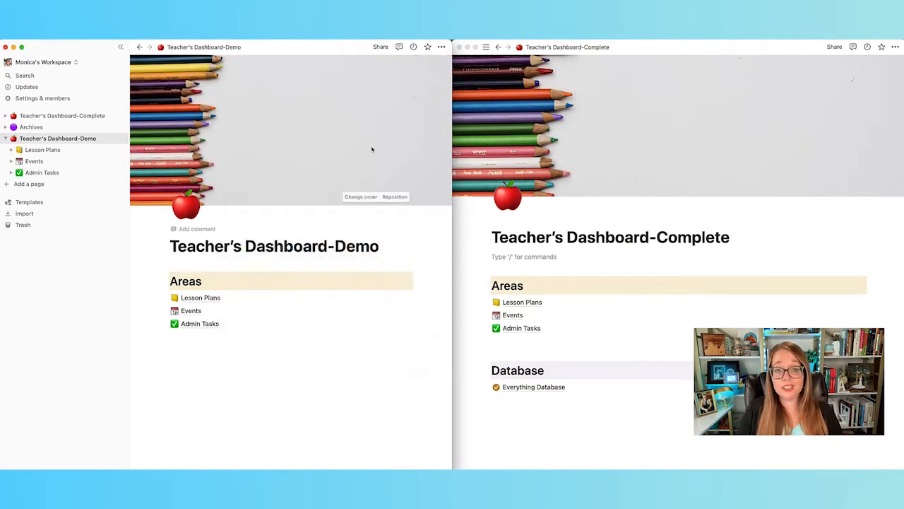
# Step: Reposition the cover photo vertically to resemble the completed dashboard's cover and save its position
pyautogui.click(394, 197)
pyautogui.moveTo(336, 107); pyautogui.dragTo(342, 142)
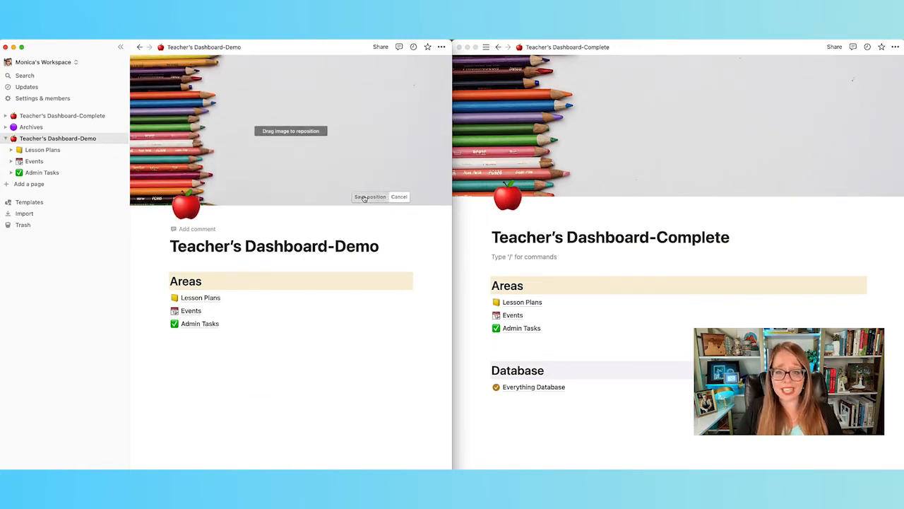
pyautogui.click(367, 197)
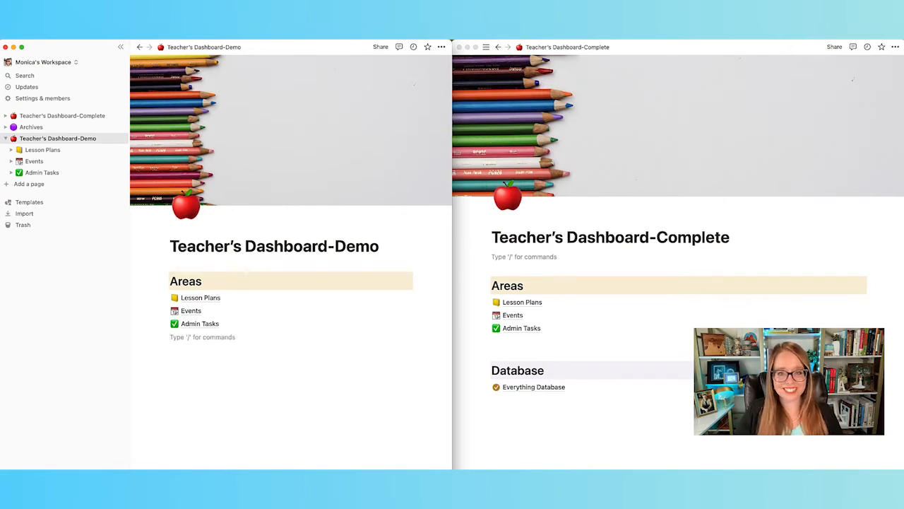
# Step: Add a Heading 1 reading "Database" below Admin Tasks, separated by an empty line, and give it a purple background
pyautogui.click(581, 359)
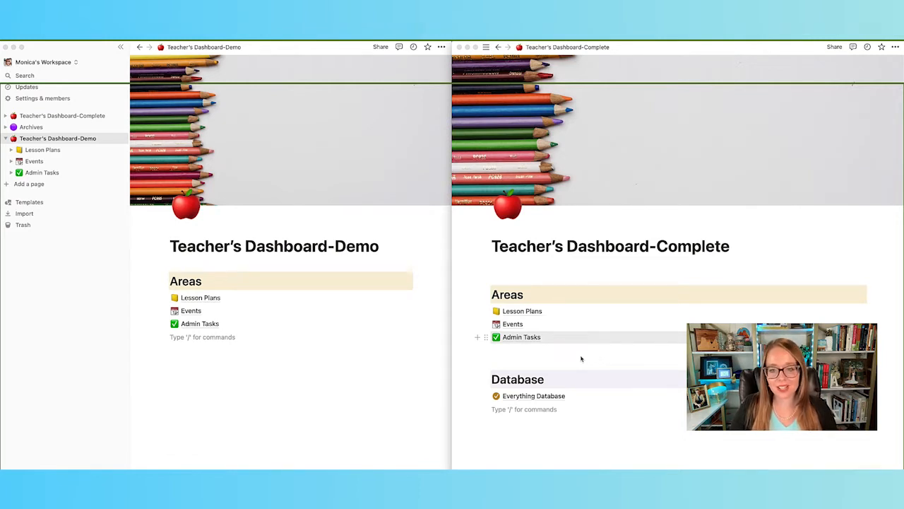
pyautogui.click(613, 404)
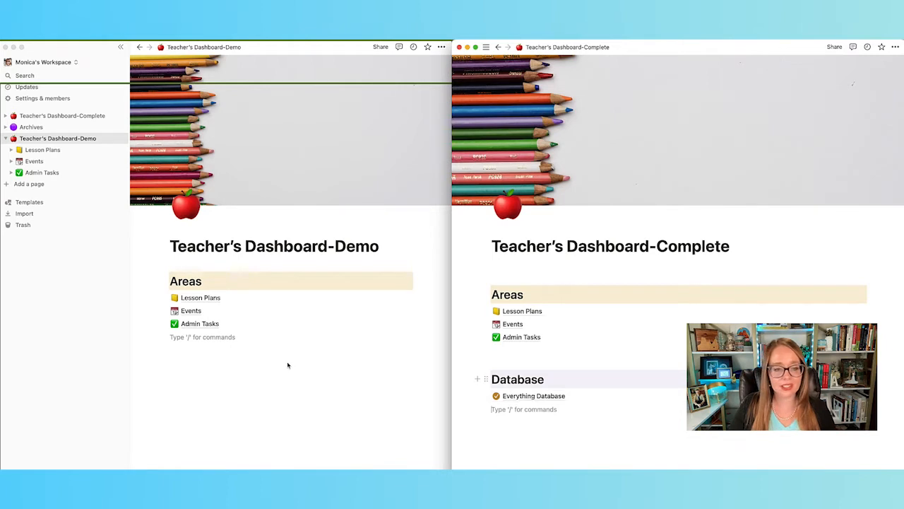
pyautogui.click(254, 357)
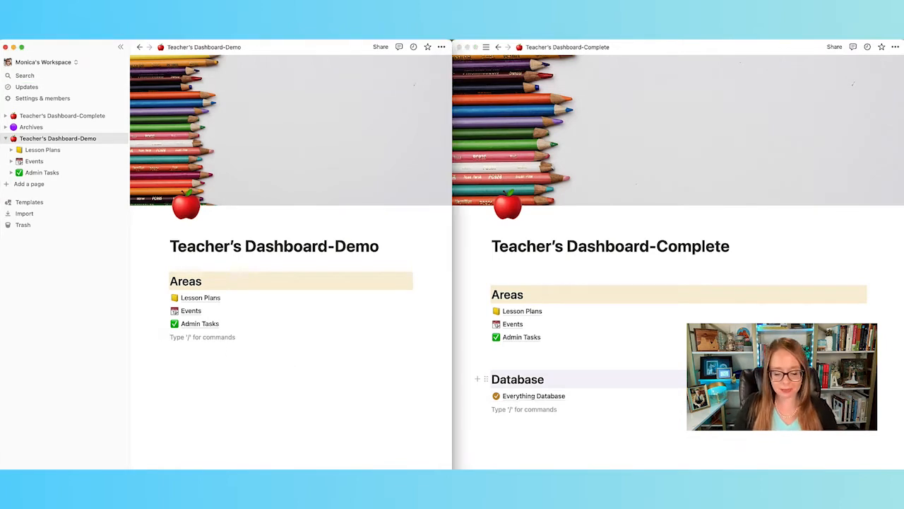
pyautogui.press('Return')
pyautogui.write('# Database')
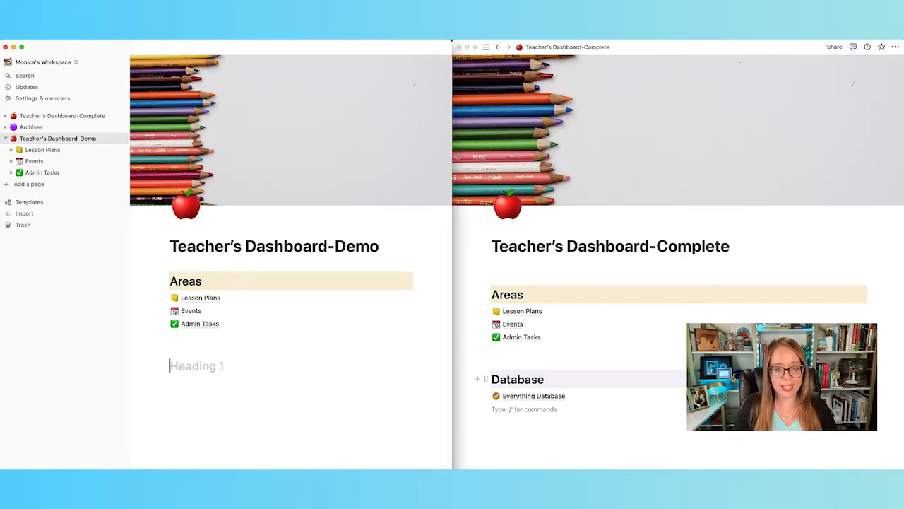
pyautogui.press('Return')
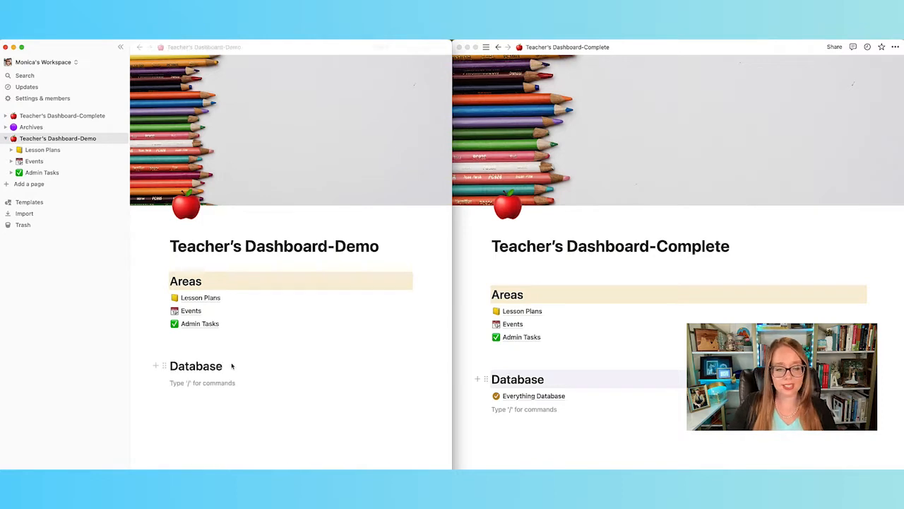
pyautogui.click(164, 365)
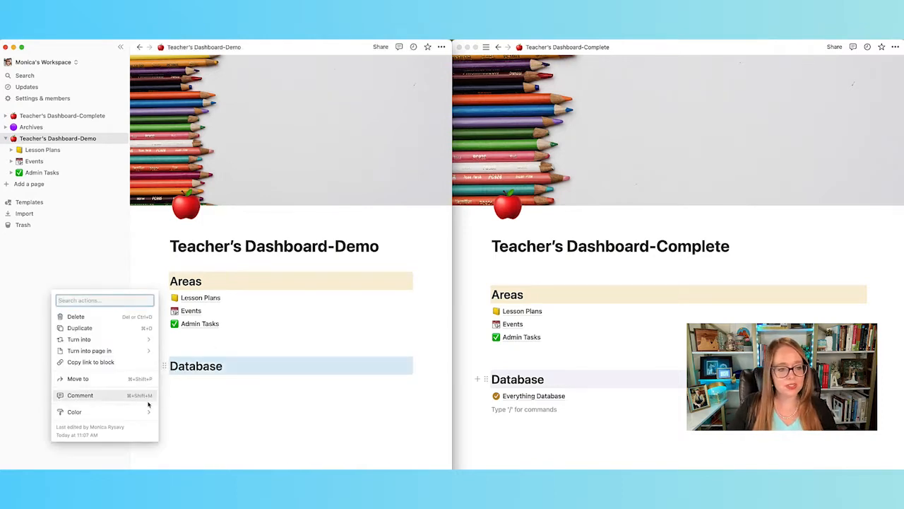
pyautogui.moveTo(147, 411)
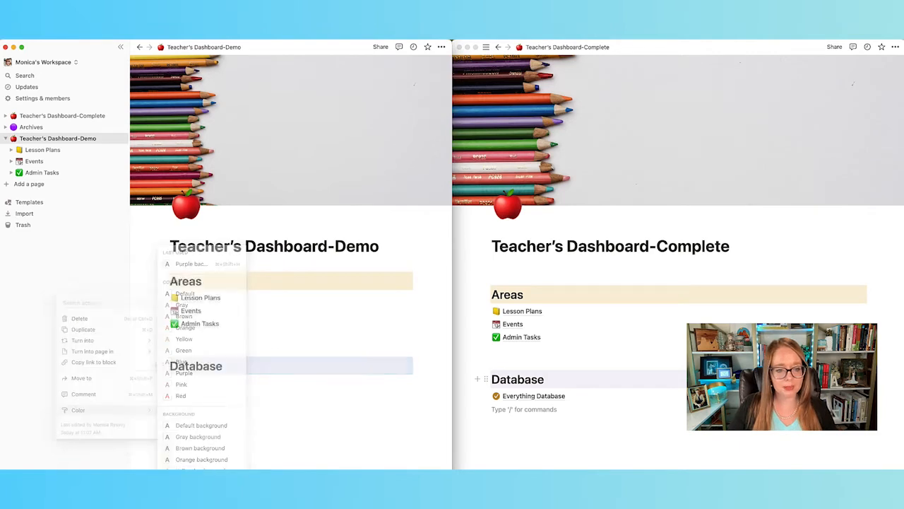
pyautogui.click(275, 390)
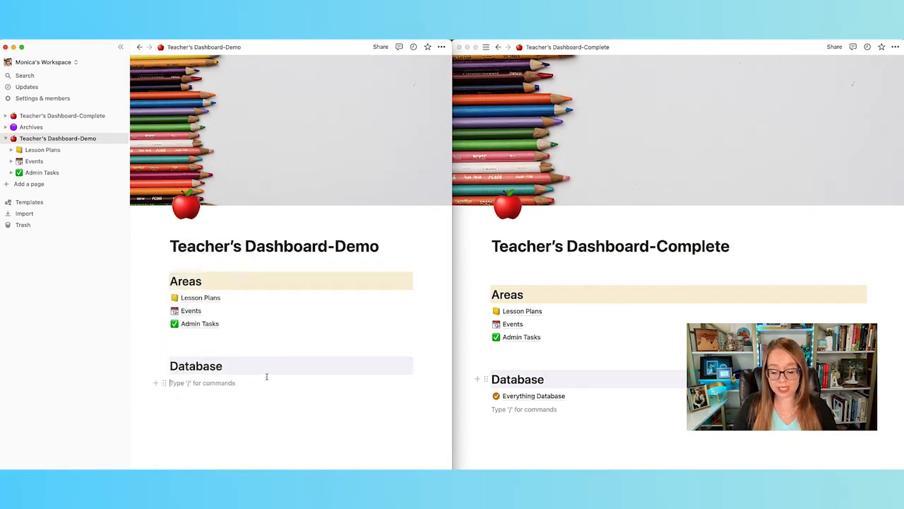
# Step: Embed a sub-page beneath the Database heading and set it up as a table with a new database as its source
pyautogui.write('/')
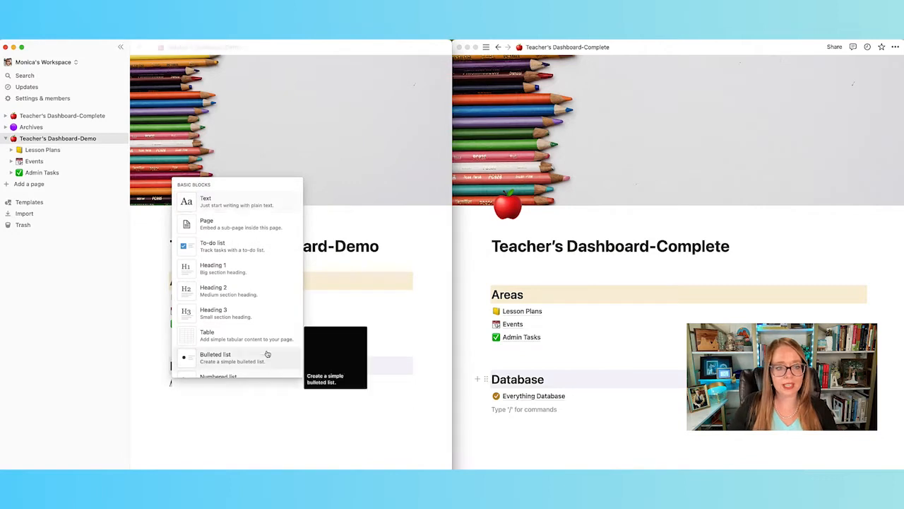
pyautogui.click(212, 224)
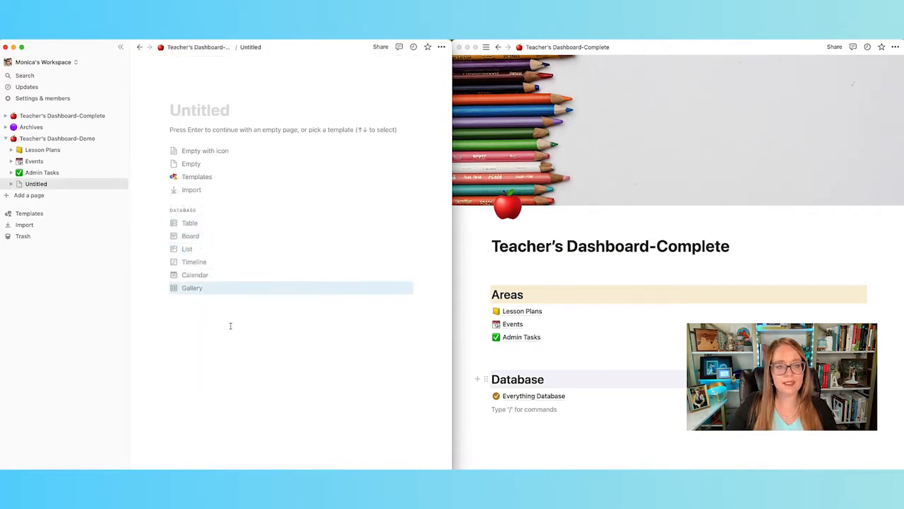
pyautogui.click(197, 222)
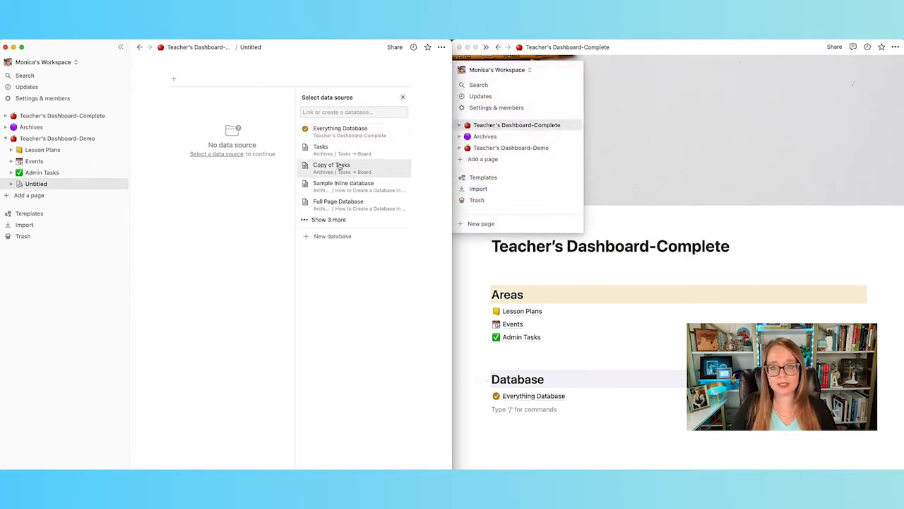
pyautogui.click(349, 239)
# Step: Title the new table database "Everything (Demo)"
pyautogui.write('Dat')
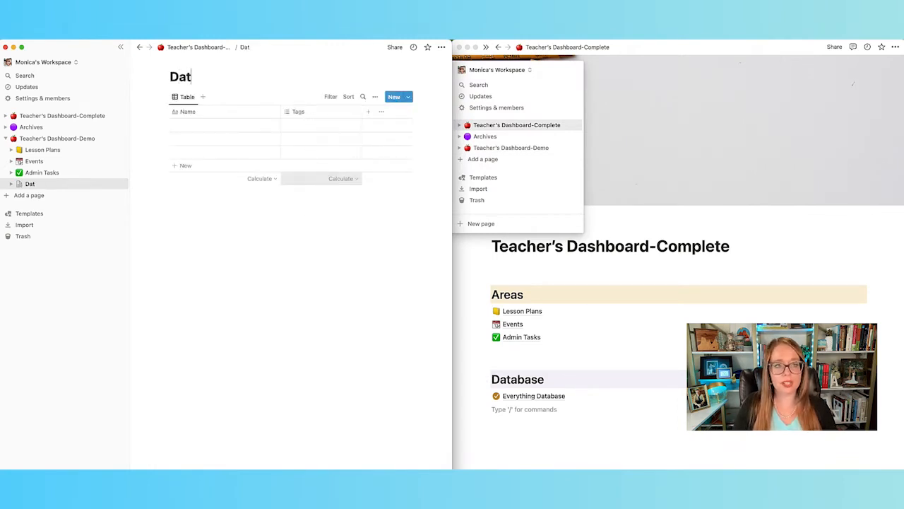
pyautogui.press('BackSpace')
pyautogui.press('BackSpace')
pyautogui.press('BackSpace')
pyautogui.write('Everyth')
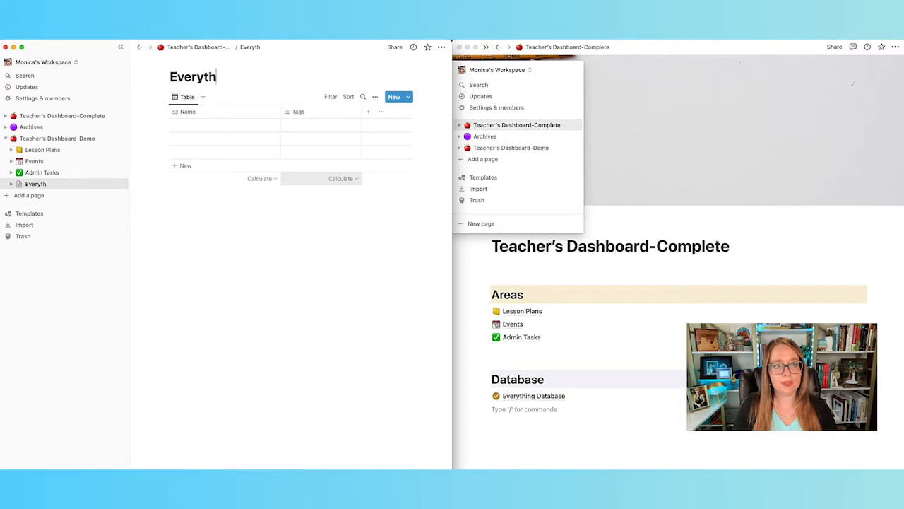
pyautogui.write('ing (Demo)')
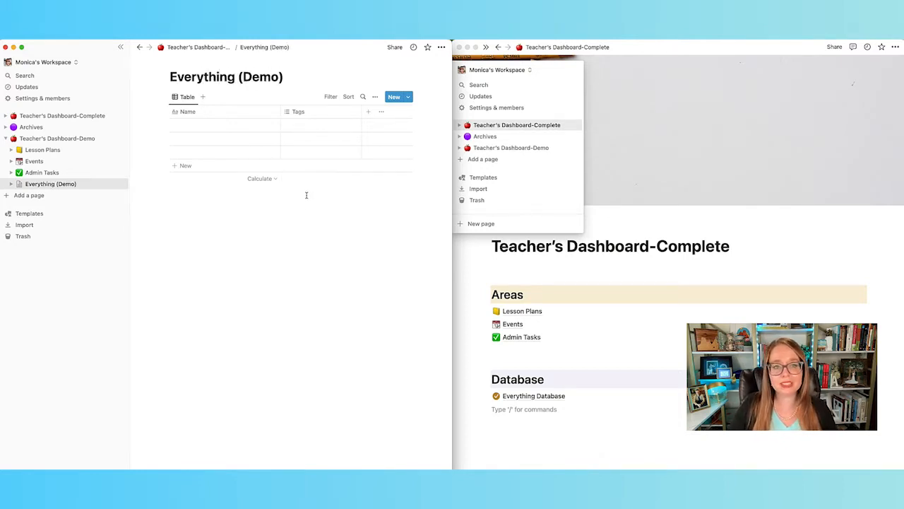
# Step: Retitle the new database "Everything Database(Demo)" and give it a checkmark icon in the same color as the completed database's
pyautogui.click(238, 80)
pyautogui.write('Database')
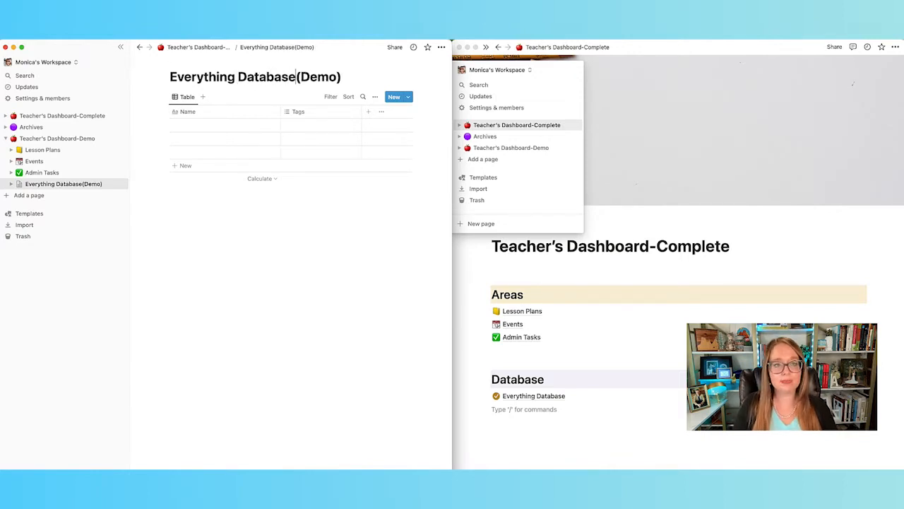
pyautogui.click(201, 63)
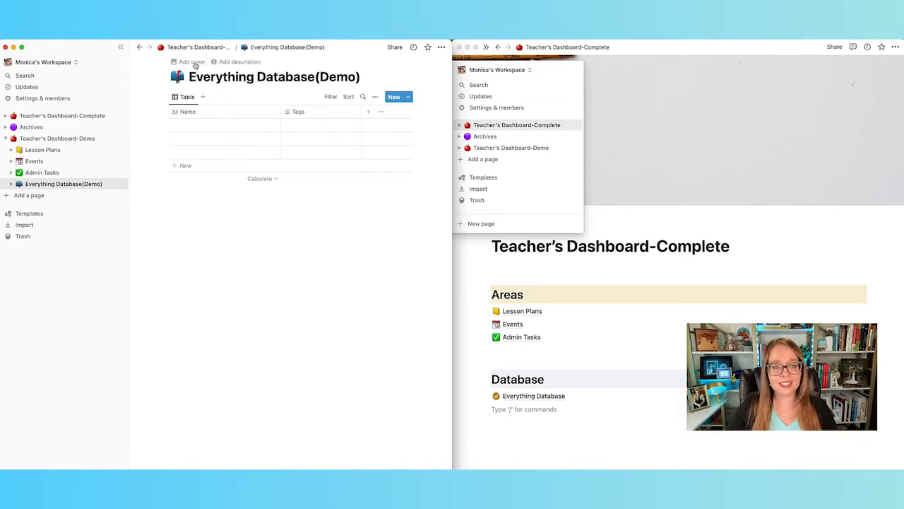
pyautogui.click(181, 77)
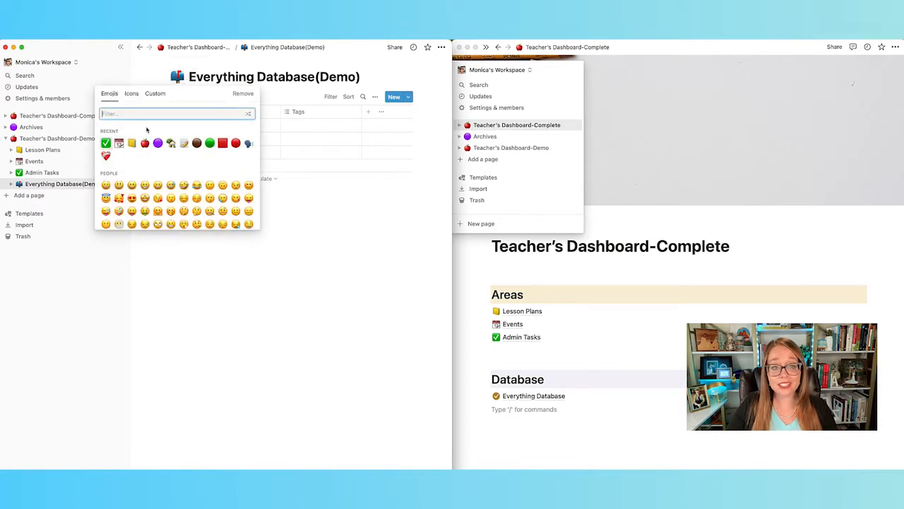
pyautogui.click(131, 94)
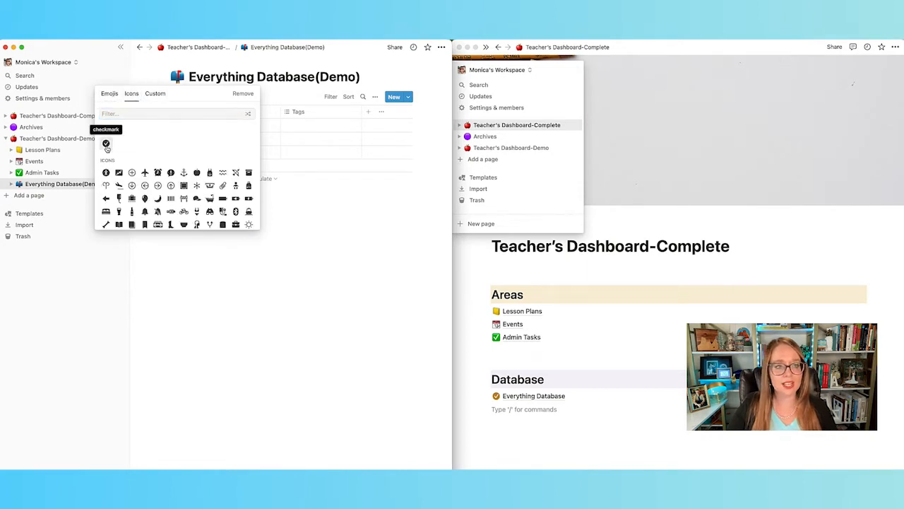
pyautogui.click(119, 158)
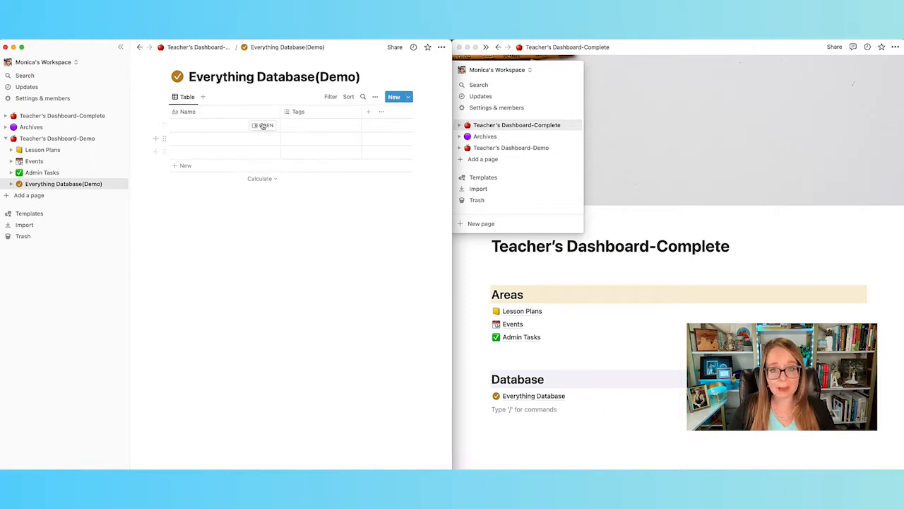
# Step: Open the completed Everything Database and examine its columns and the properties of the "Prepare Lesson for Class 1 of ITG 148" entry
pyautogui.click(645, 410)
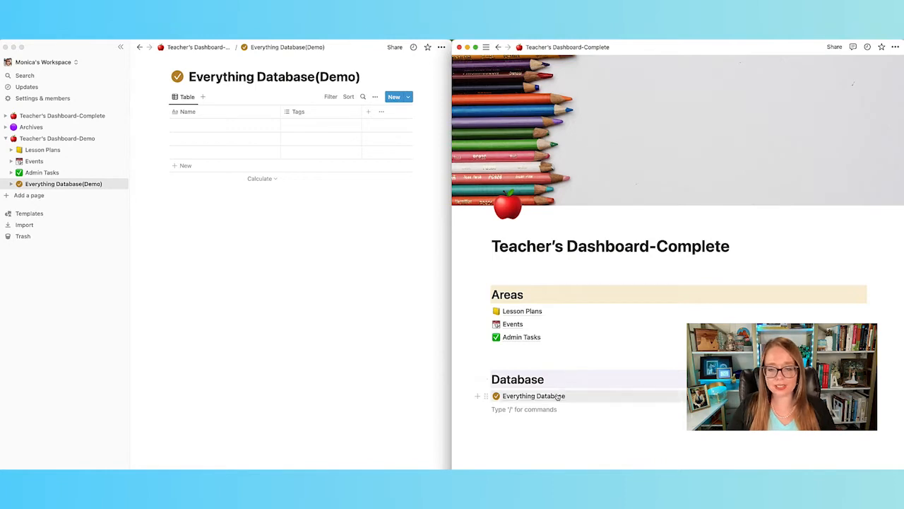
pyautogui.click(557, 396)
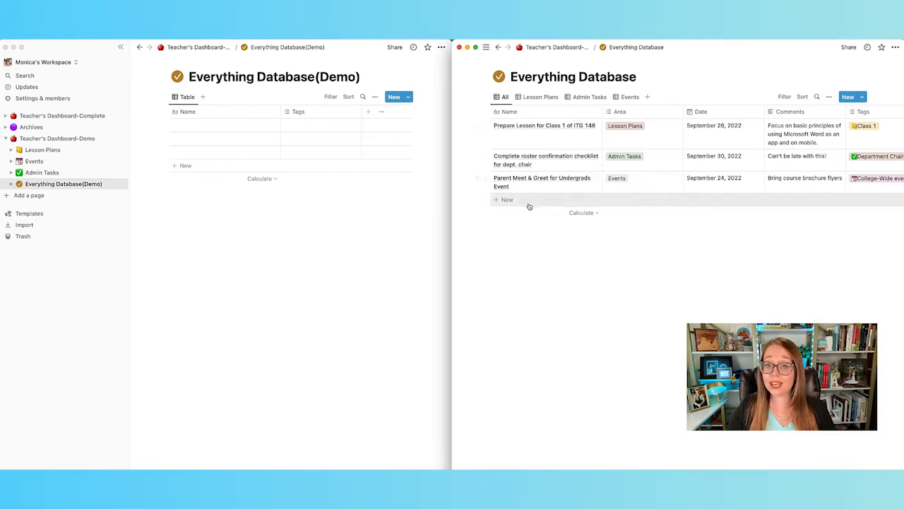
pyautogui.click(586, 126)
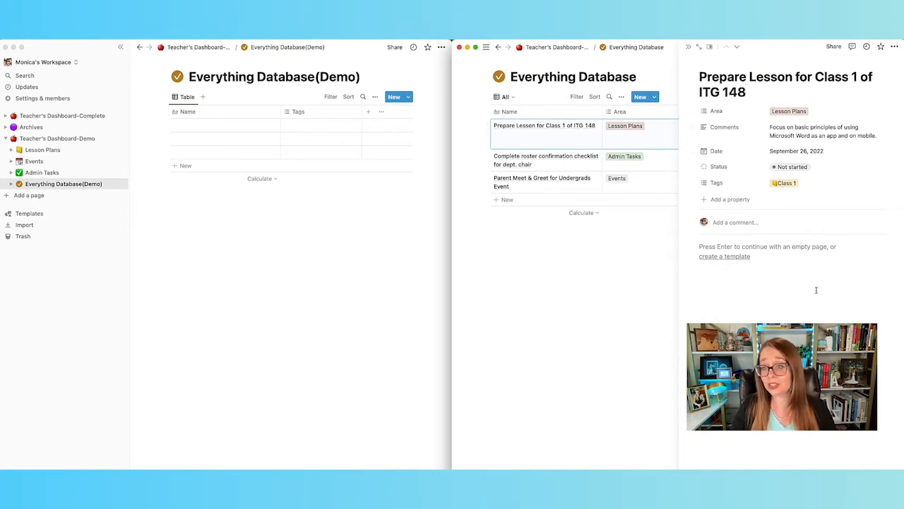
pyautogui.click(613, 286)
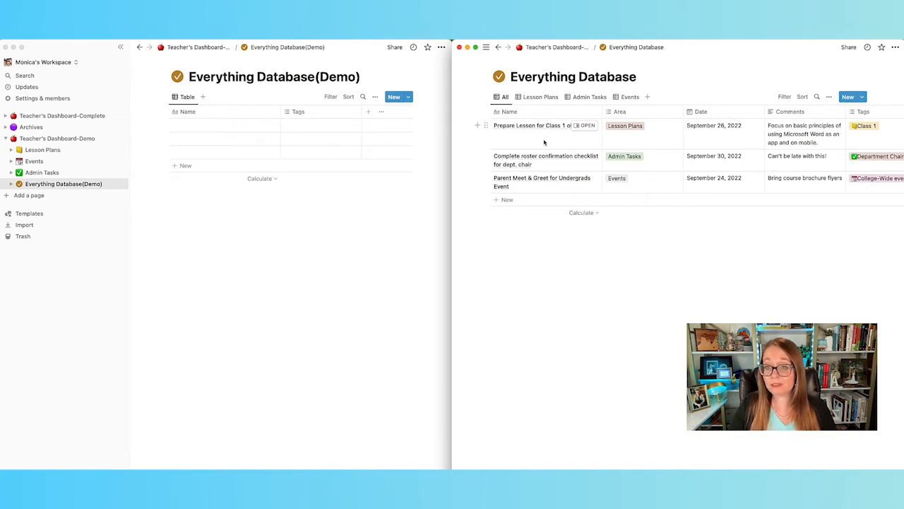
# Step: Rename the Tags property of the demo database to "Area"
pyautogui.click(205, 127)
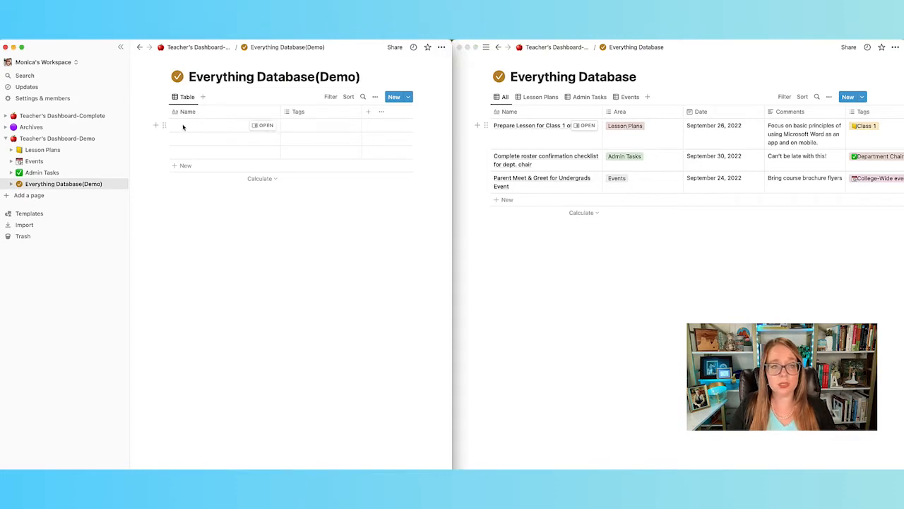
pyautogui.click(182, 125)
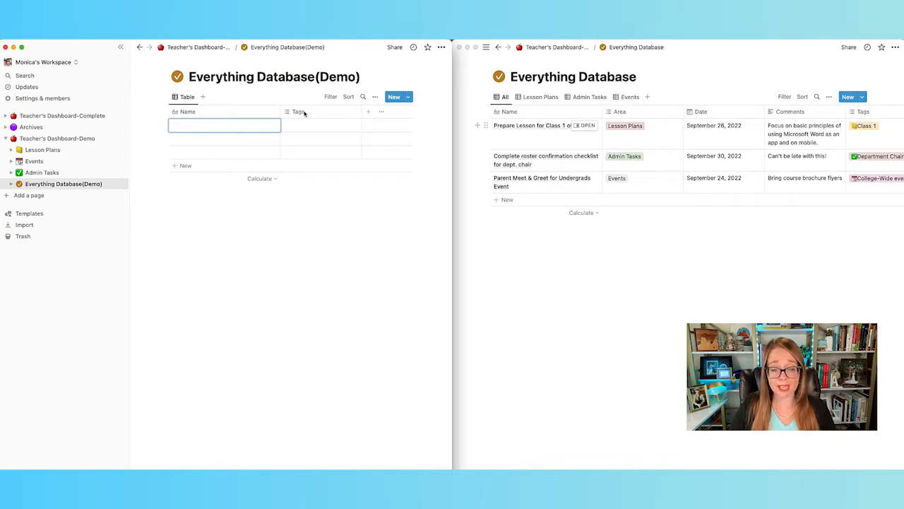
pyautogui.rightClick(301, 113)
pyautogui.click(294, 158)
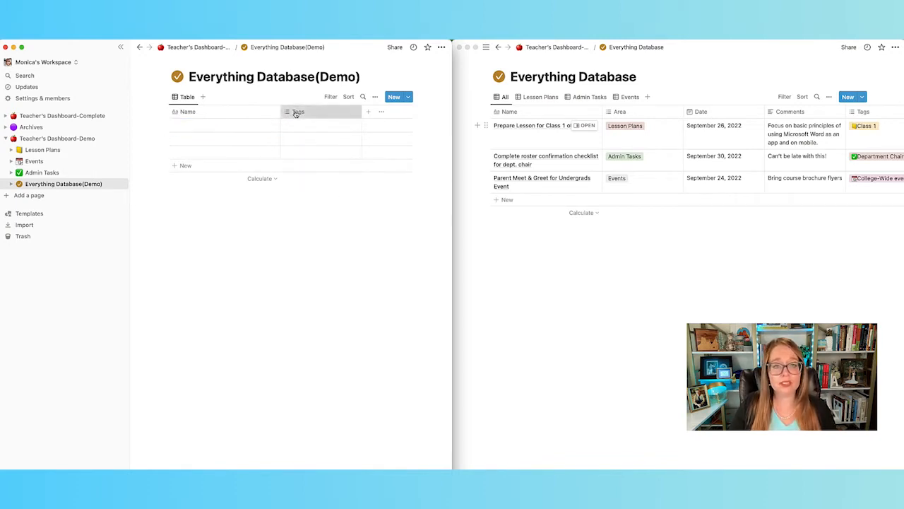
pyautogui.click(296, 113)
pyautogui.click(300, 120)
pyautogui.click(297, 115)
pyautogui.click(299, 127)
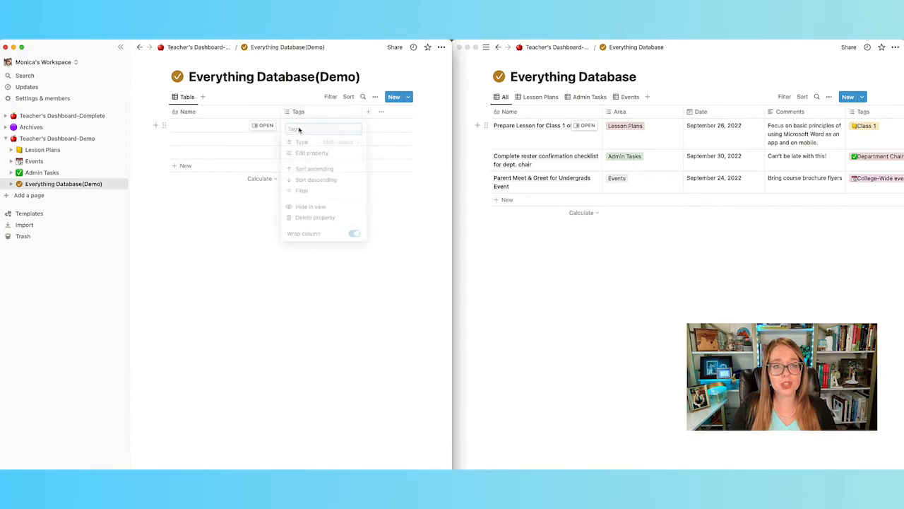
pyautogui.click(299, 128)
pyautogui.click(300, 111)
pyautogui.click(300, 111)
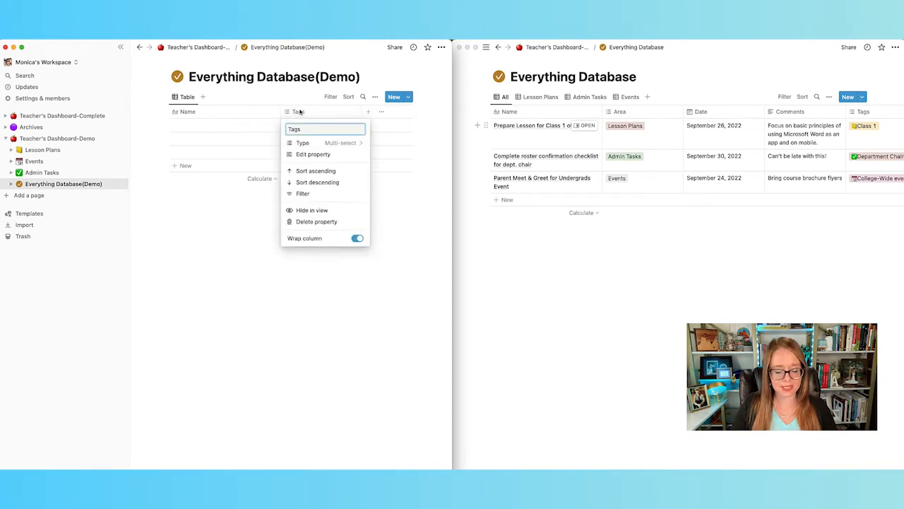
pyautogui.doubleClick(298, 129)
pyautogui.write('Area')
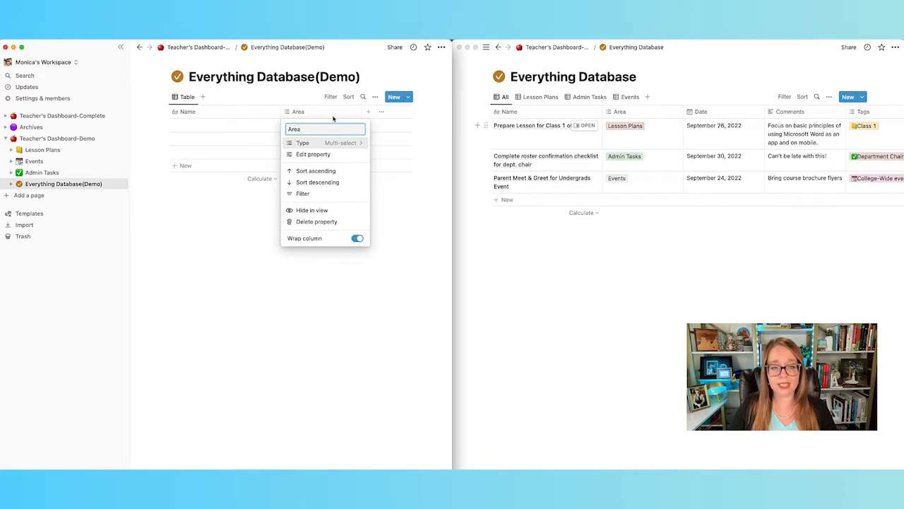
# Step: Add the options Events, Admin Tasks and Lesson Plans to the demo database's Area property, using the completed database's Area options as reference
pyautogui.click(325, 154)
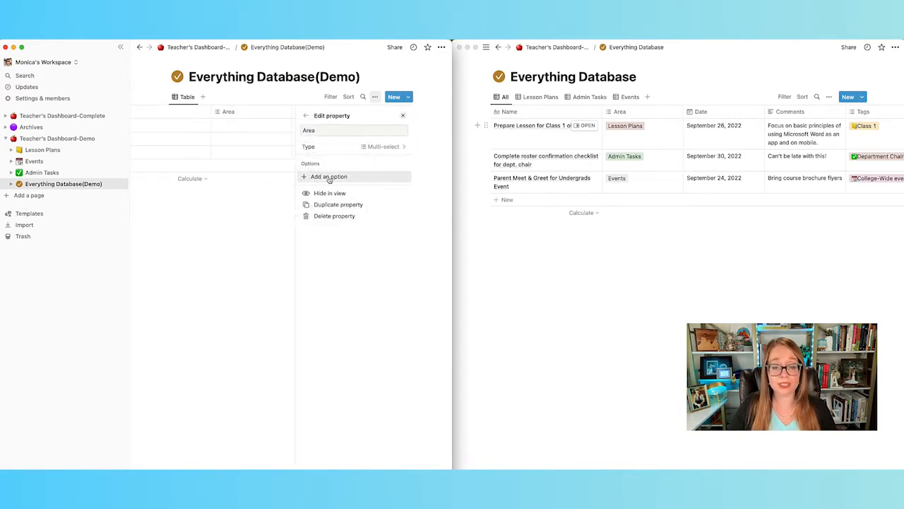
pyautogui.click(670, 116)
pyautogui.click(676, 114)
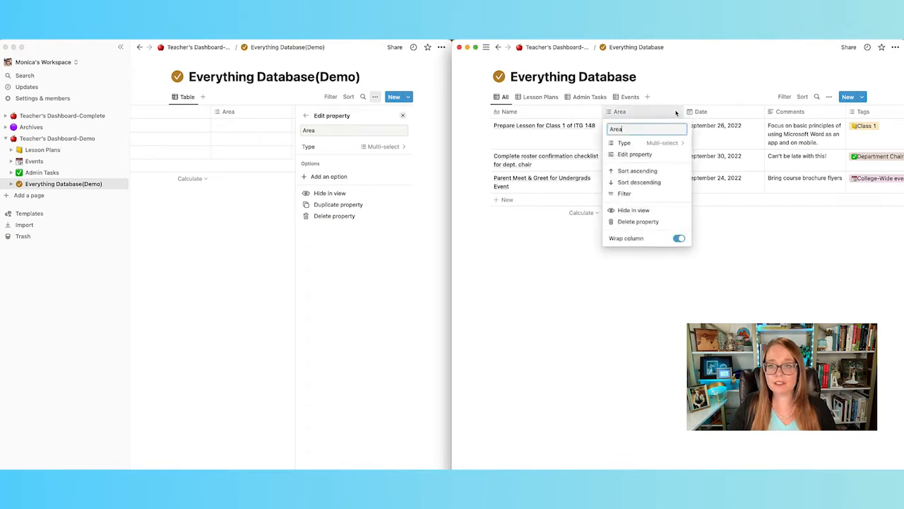
pyautogui.click(656, 155)
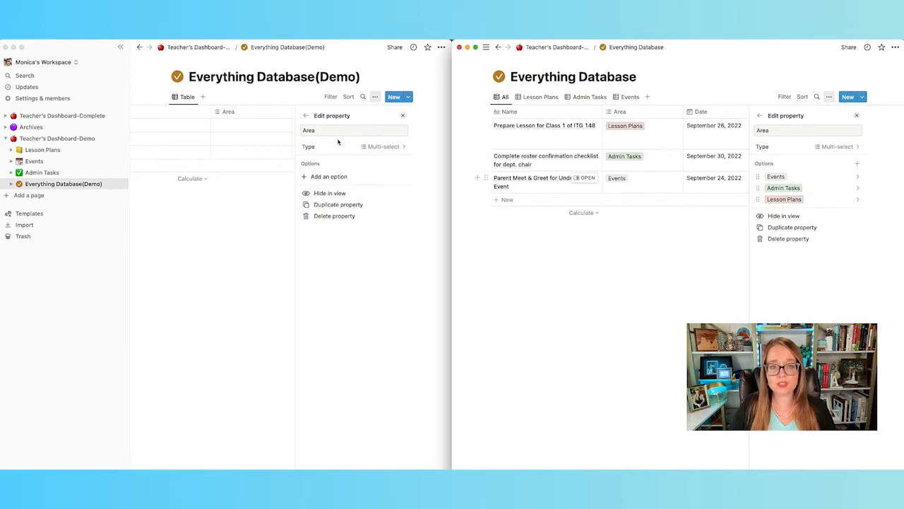
pyautogui.click(346, 177)
pyautogui.click(333, 176)
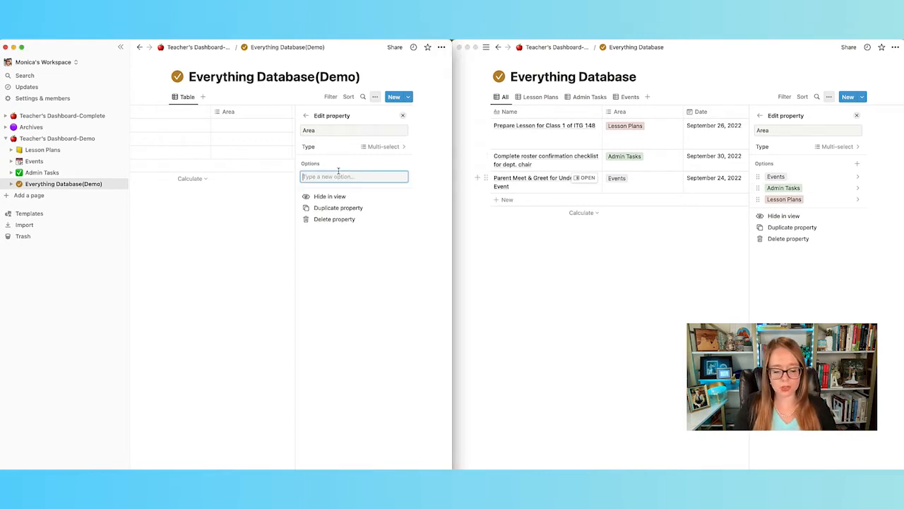
pyautogui.write('Events')
pyautogui.press('Return')
pyautogui.write('Ad')
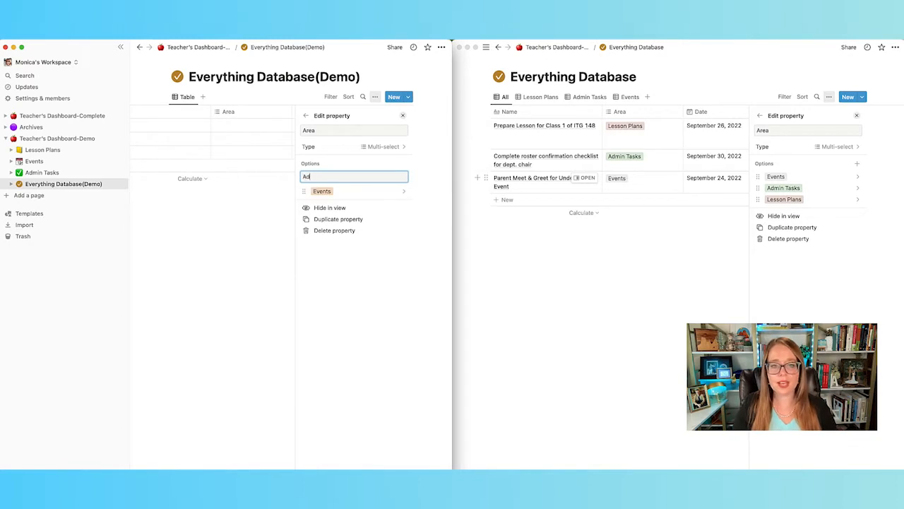
pyautogui.write('min Tasks')
pyautogui.press('Return')
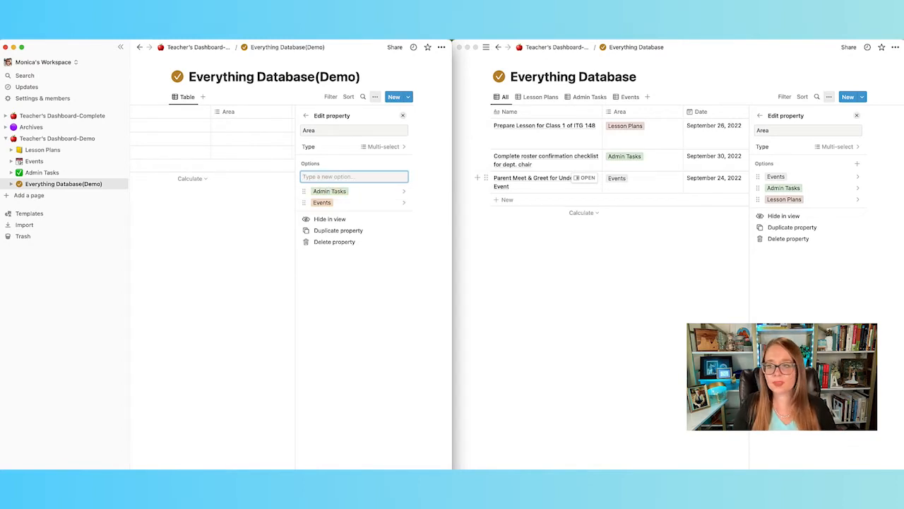
pyautogui.write('Lesson Plans')
pyautogui.press('Return')
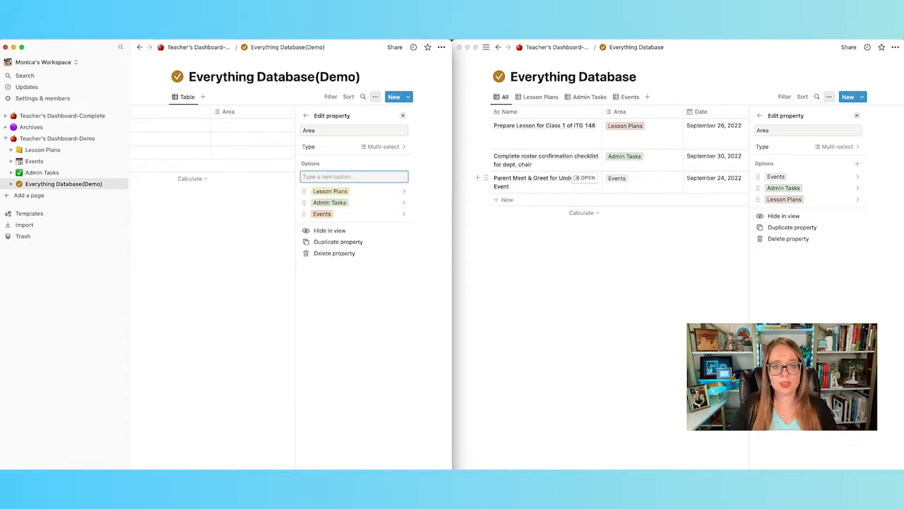
# Step: Examine the name and color settings of the Lesson Plans option, and close the Area property's settings
pyautogui.click(402, 190)
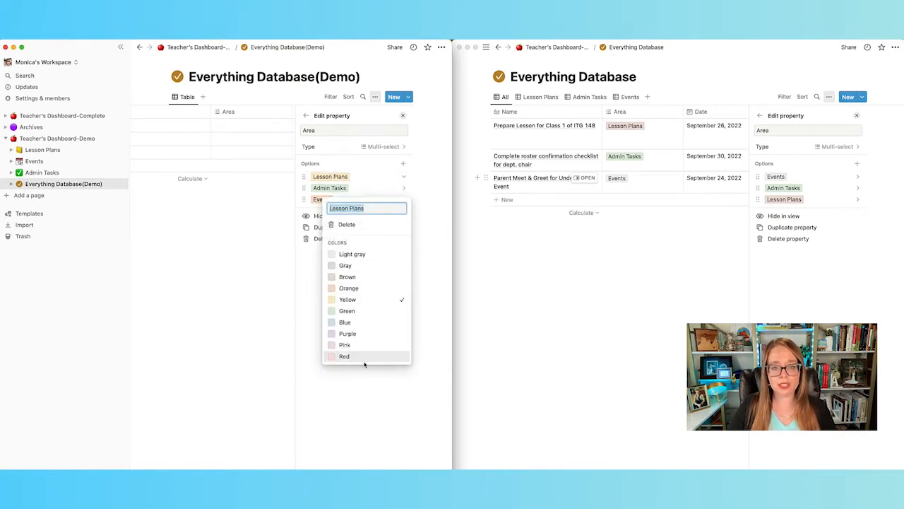
pyautogui.click(369, 189)
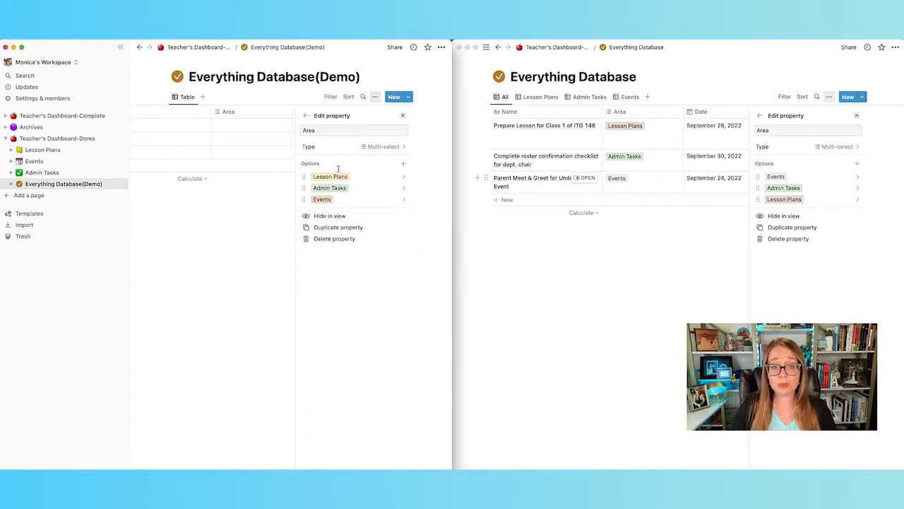
pyautogui.click(399, 178)
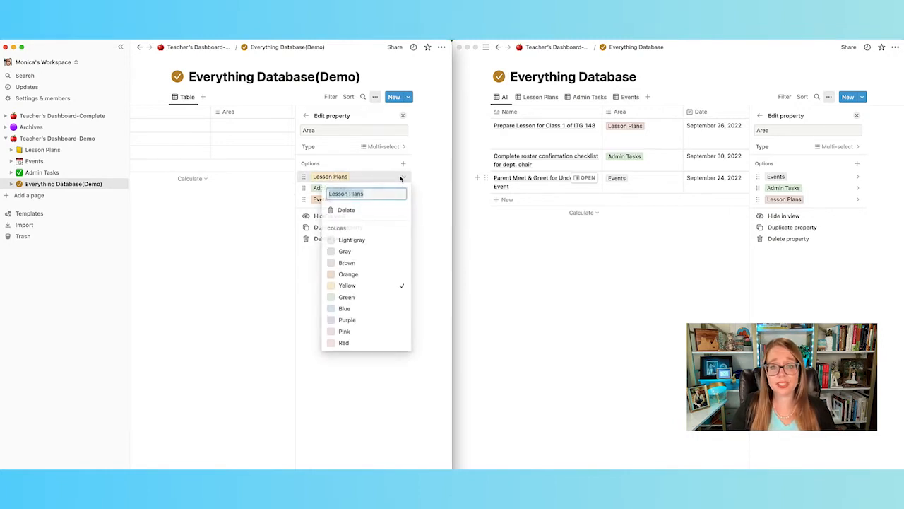
pyautogui.click(354, 195)
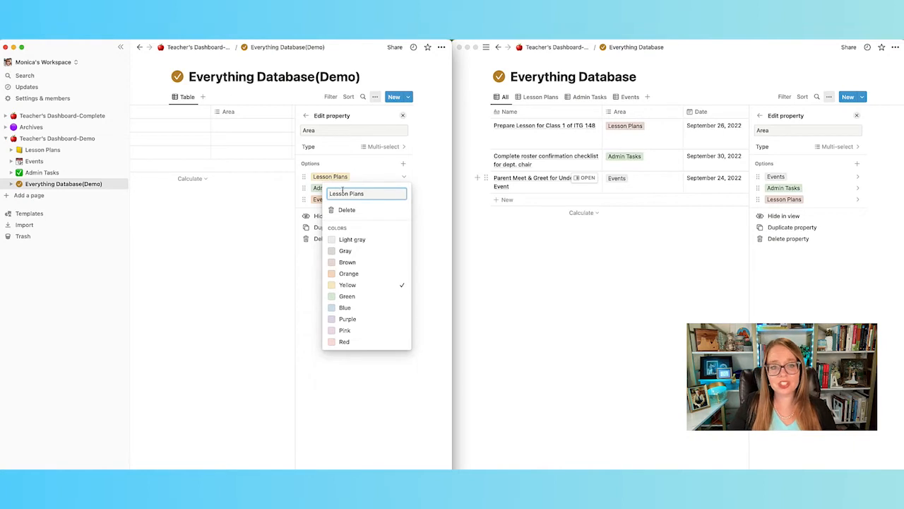
pyautogui.click(366, 162)
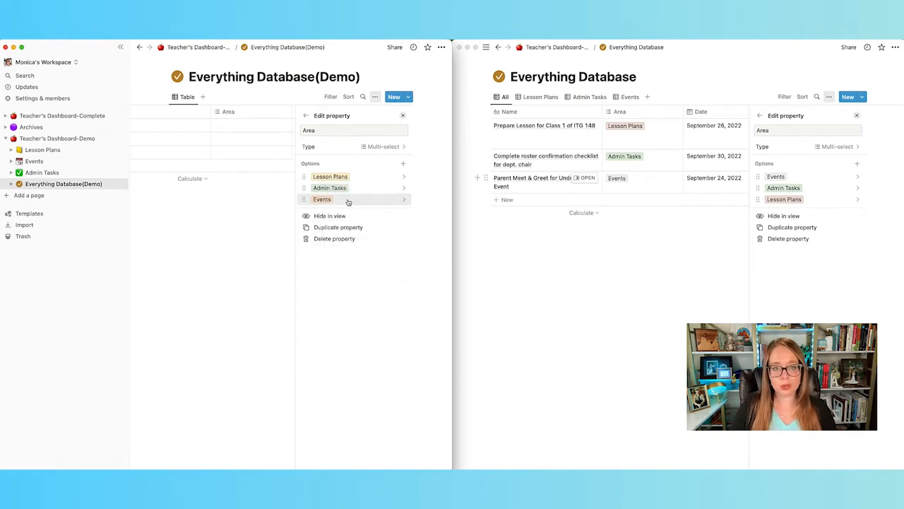
pyautogui.click(272, 208)
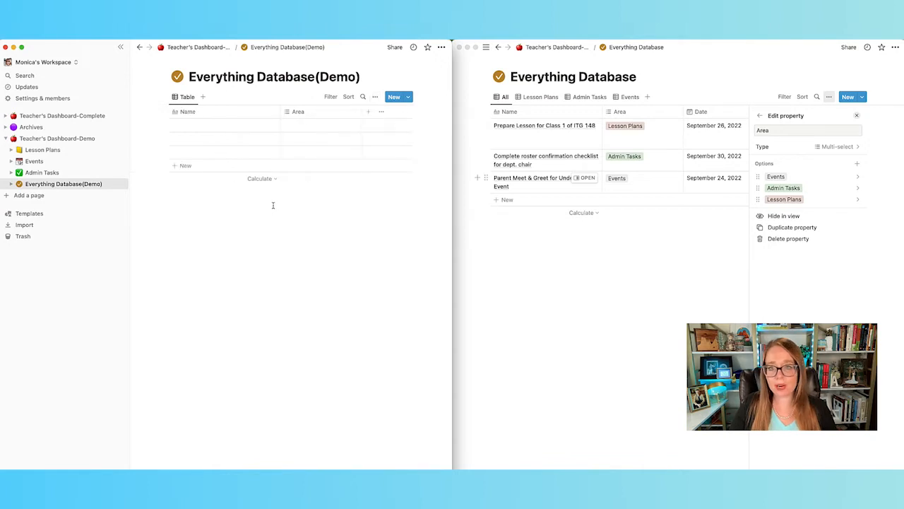
# Step: Add a Date-type property named "Date" to the demo database after Area
pyautogui.click(369, 113)
pyautogui.write('Date')
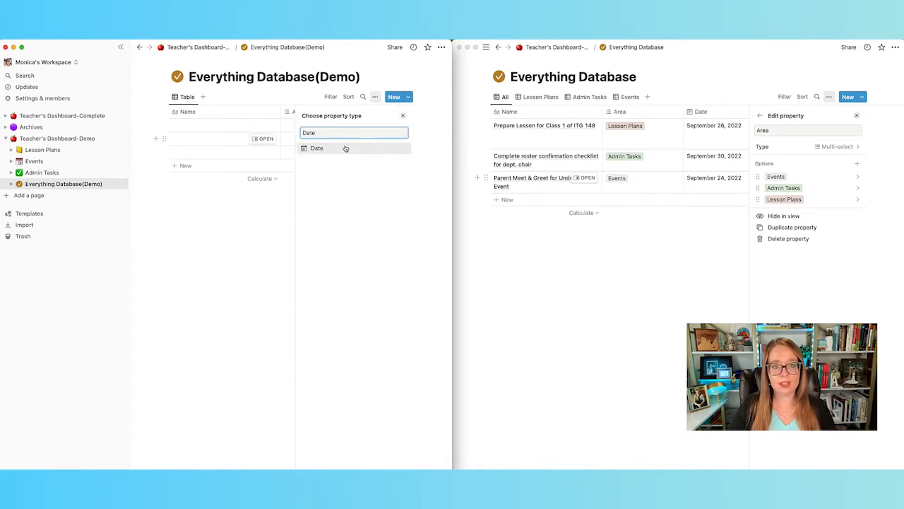
pyautogui.click(345, 148)
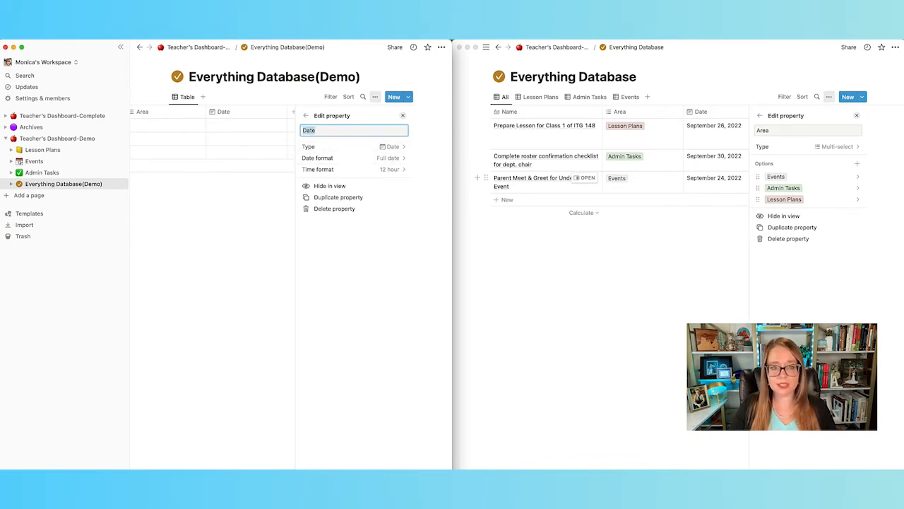
pyautogui.click(246, 215)
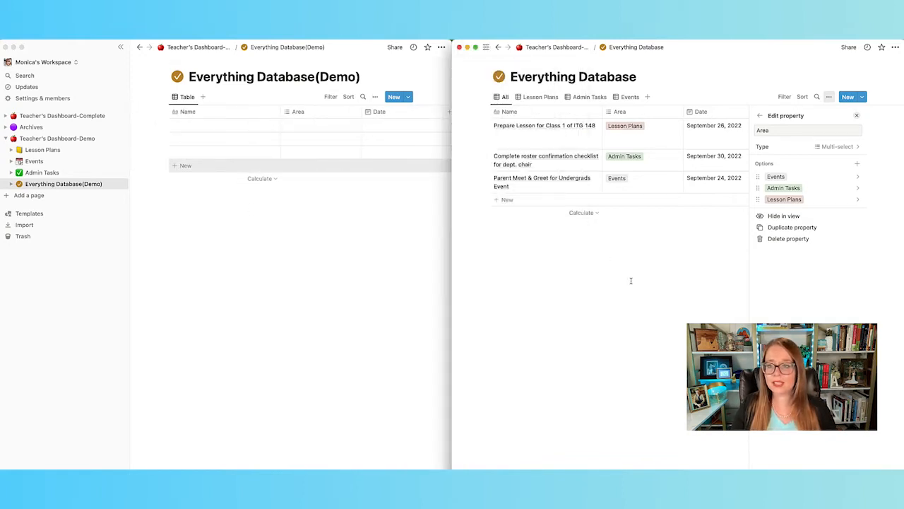
# Step: Close the Area property's settings in the completed database and review its remaining columns after Date
pyautogui.click(659, 278)
pyautogui.hscroll(5, 760, 124)
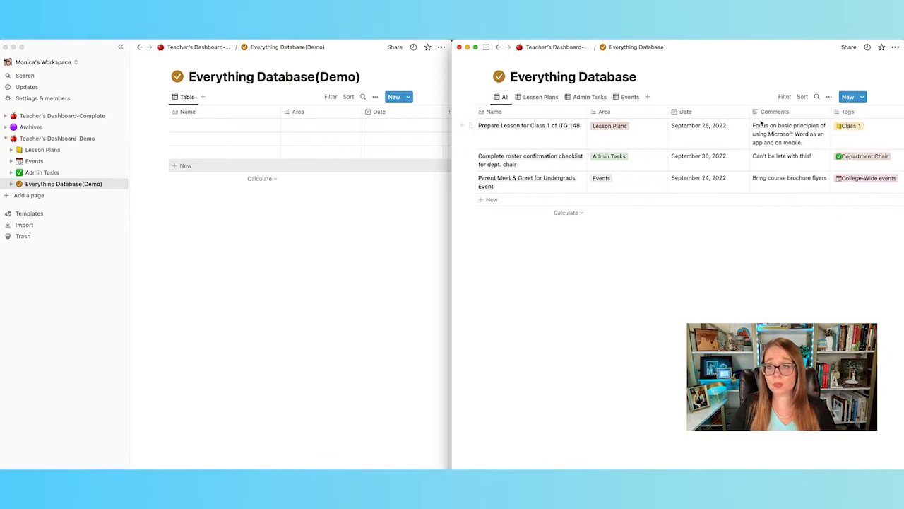
pyautogui.hscroll(3, 761, 125)
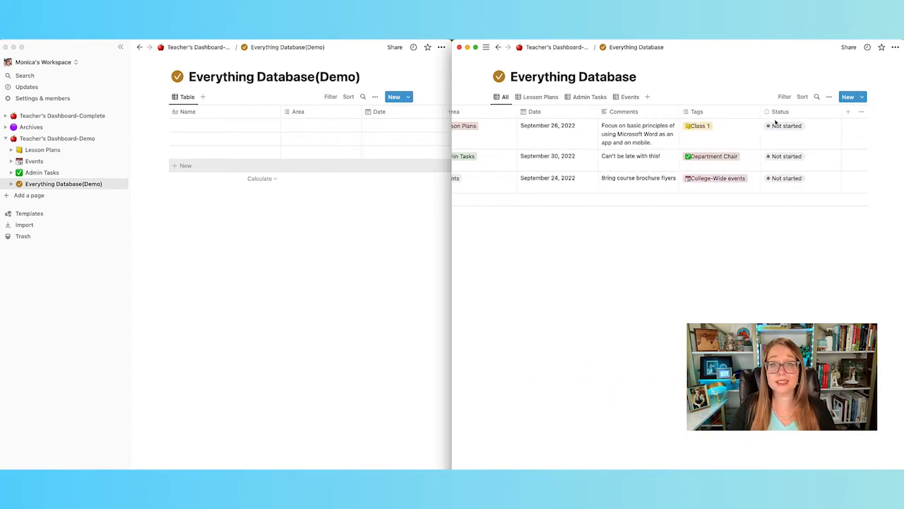
# Step: Add a Text-type property named "Comments" to the demo database after Date
pyautogui.click(269, 257)
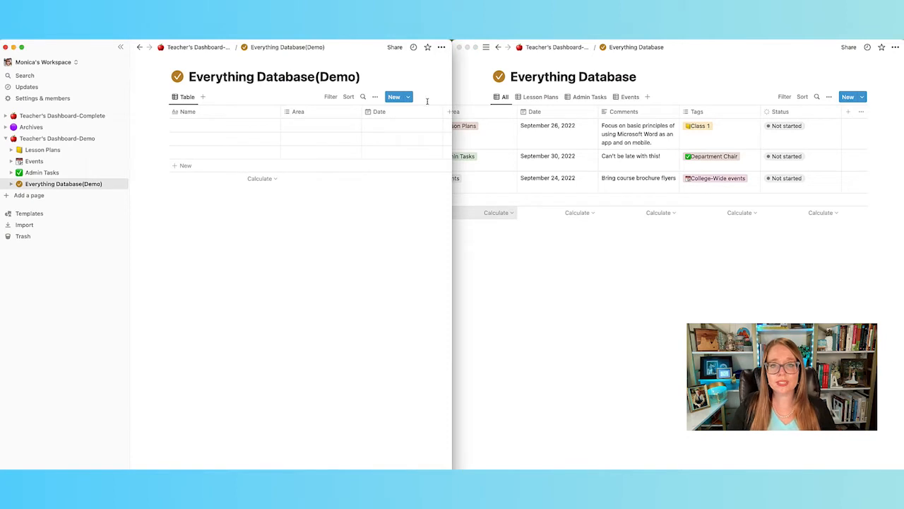
pyautogui.hscroll(3, 424, 108)
pyautogui.click(404, 112)
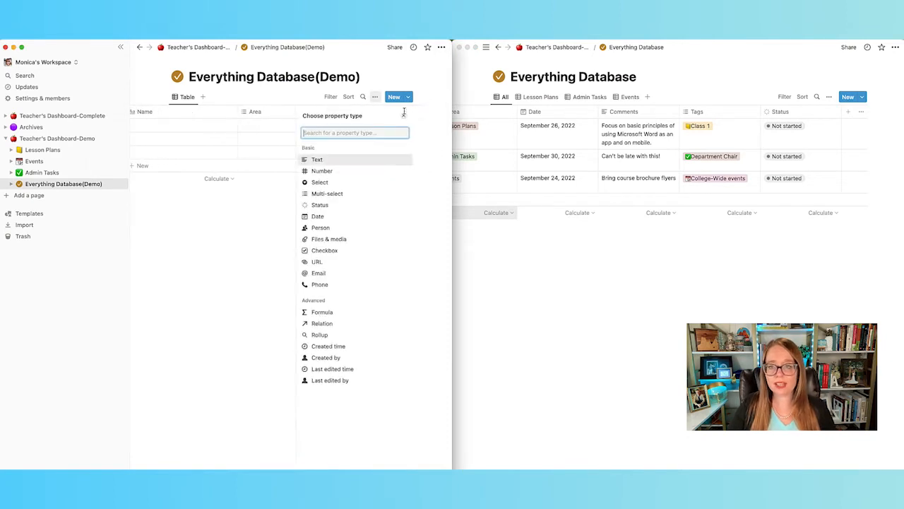
pyautogui.write('Comments')
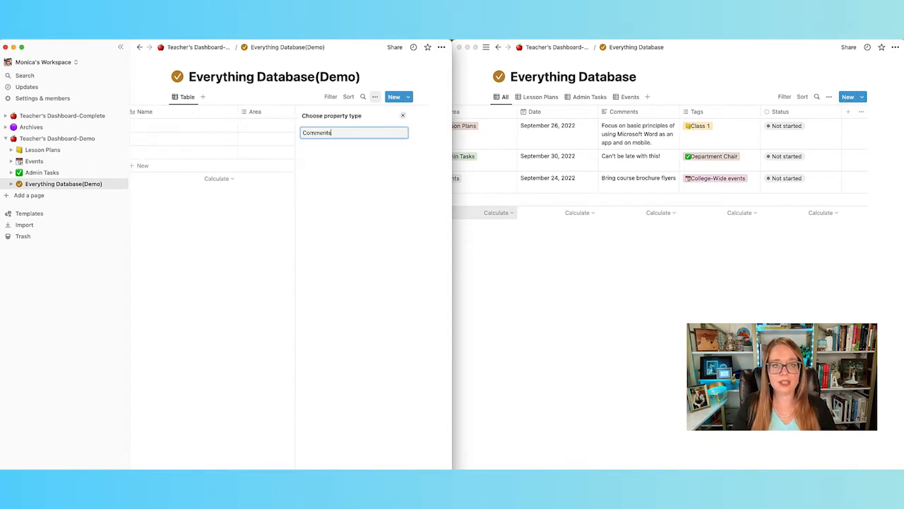
pyautogui.hotkey('ctrl', 'a')
pyautogui.press('BackSpace')
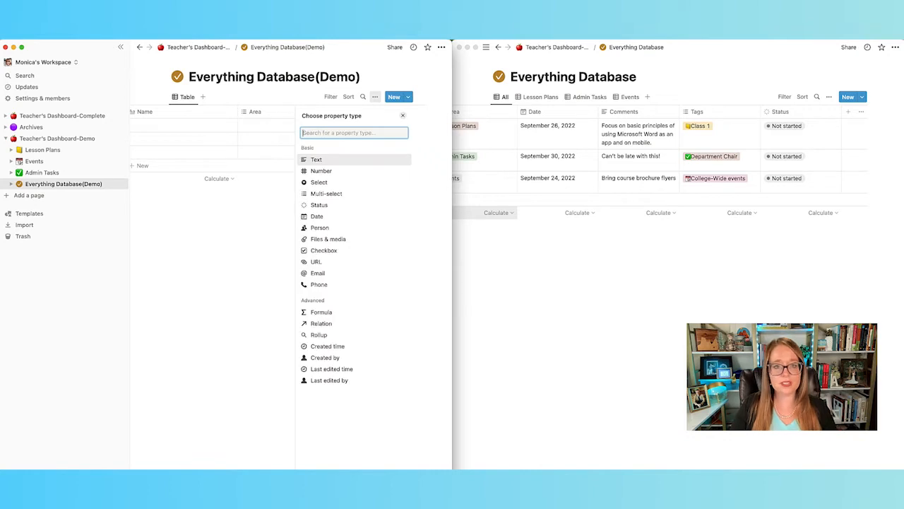
pyautogui.click(354, 161)
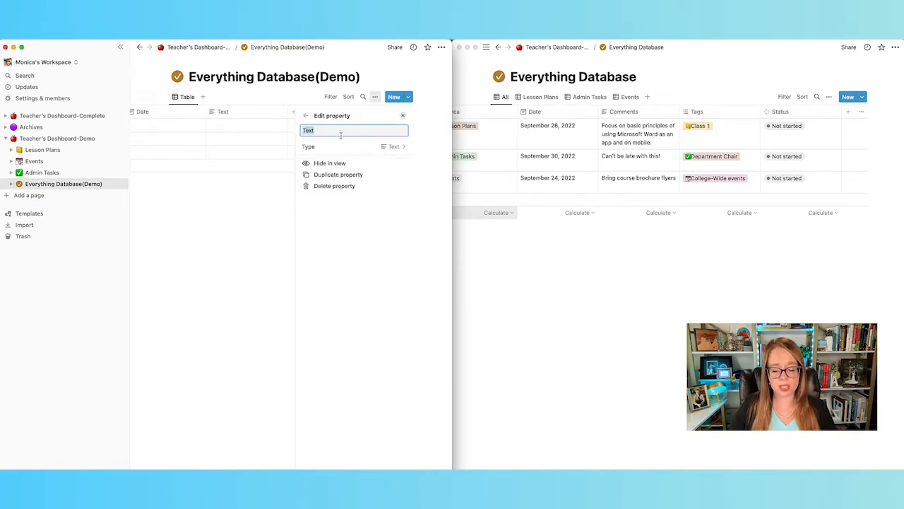
pyautogui.write('Comments')
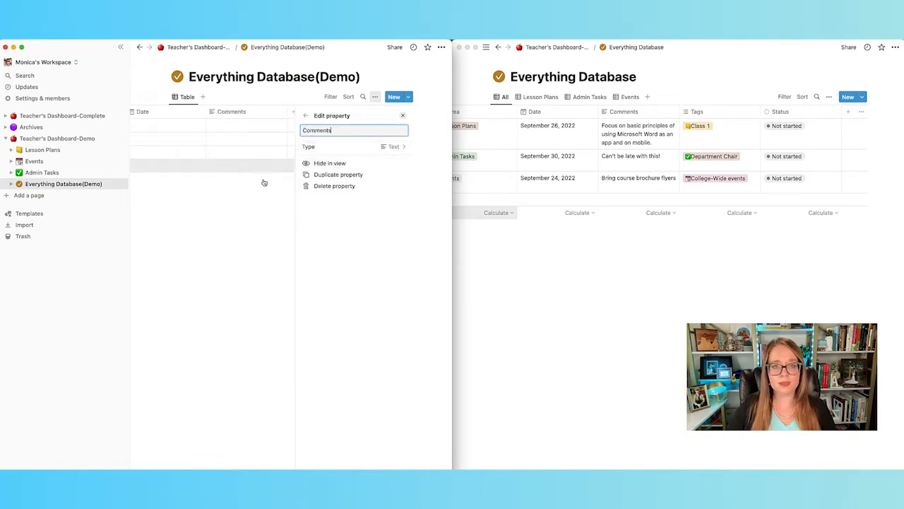
pyautogui.click(258, 190)
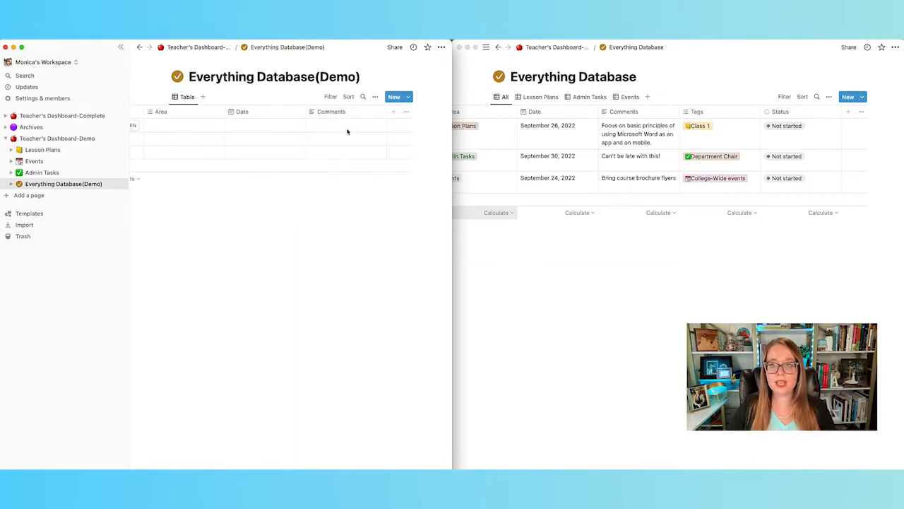
# Step: Add a Multi-select property named "Tags" to the demo database after Comments
pyautogui.click(397, 114)
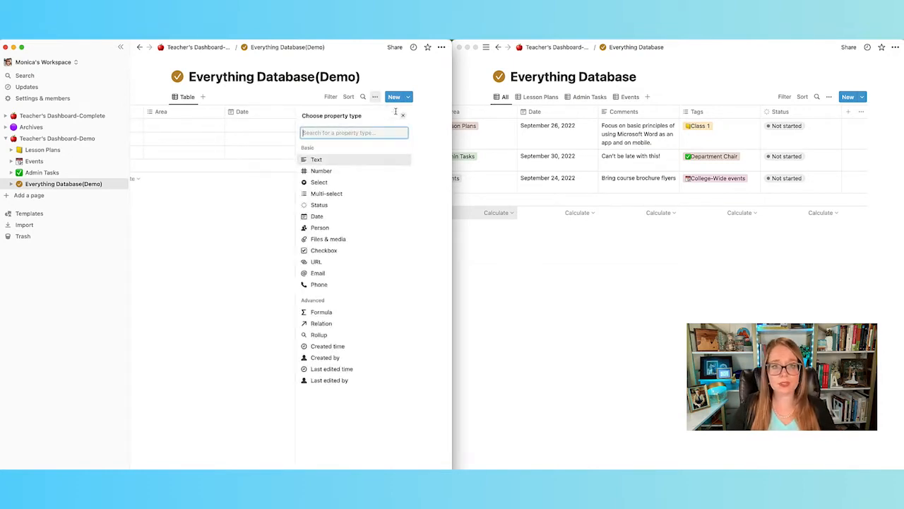
pyautogui.write('Ta')
pyautogui.press('BackSpace')
pyautogui.press('BackSpace')
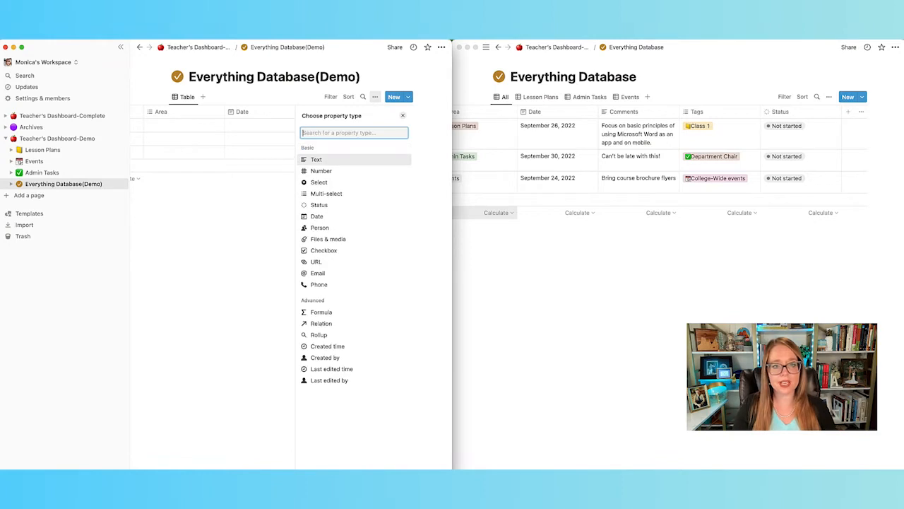
pyautogui.click(376, 198)
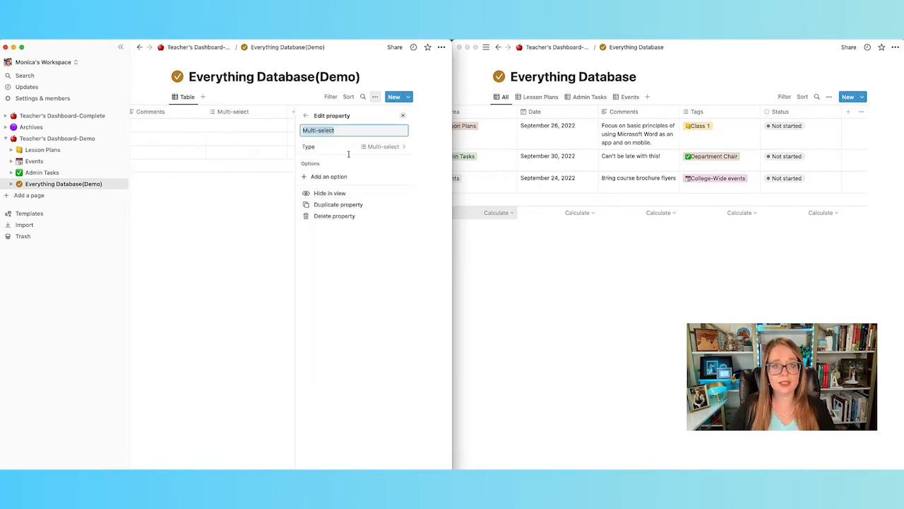
pyautogui.write('Tags')
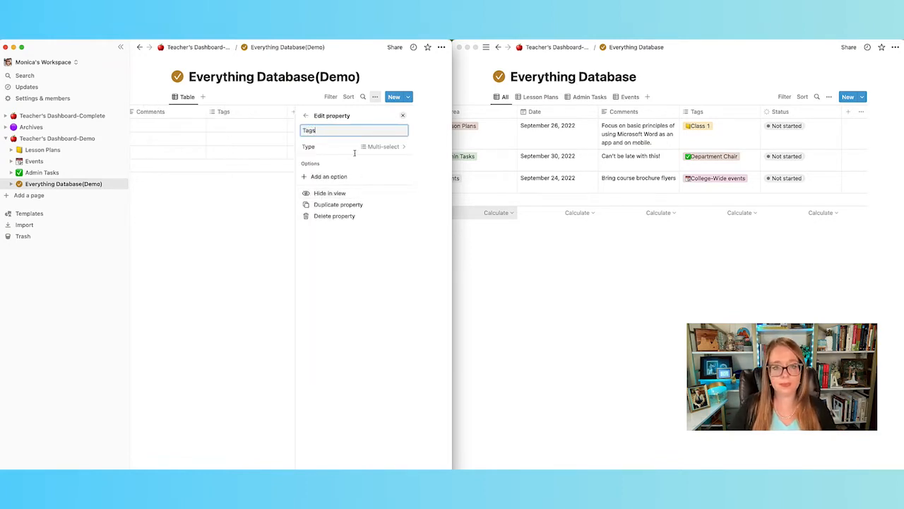
pyautogui.click(247, 216)
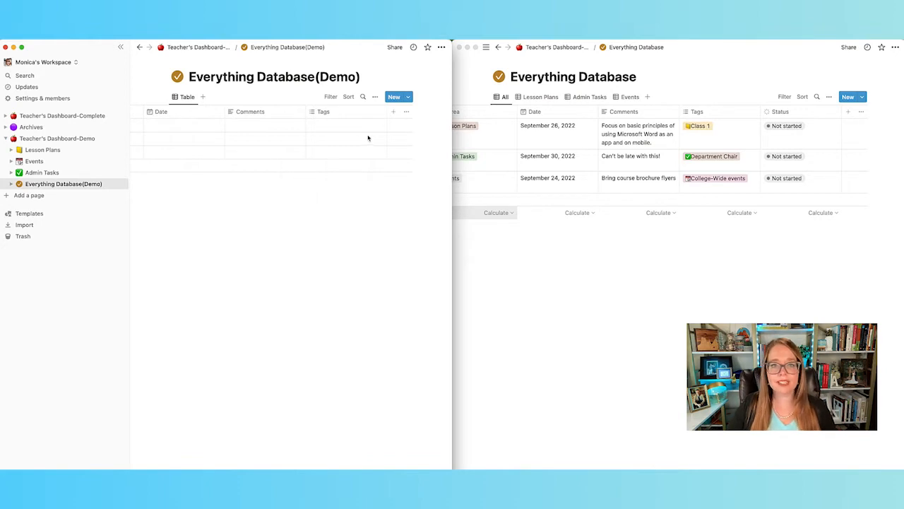
# Step: Add a Status-type property to the demo database after Tags, keeping the name Status
pyautogui.click(394, 112)
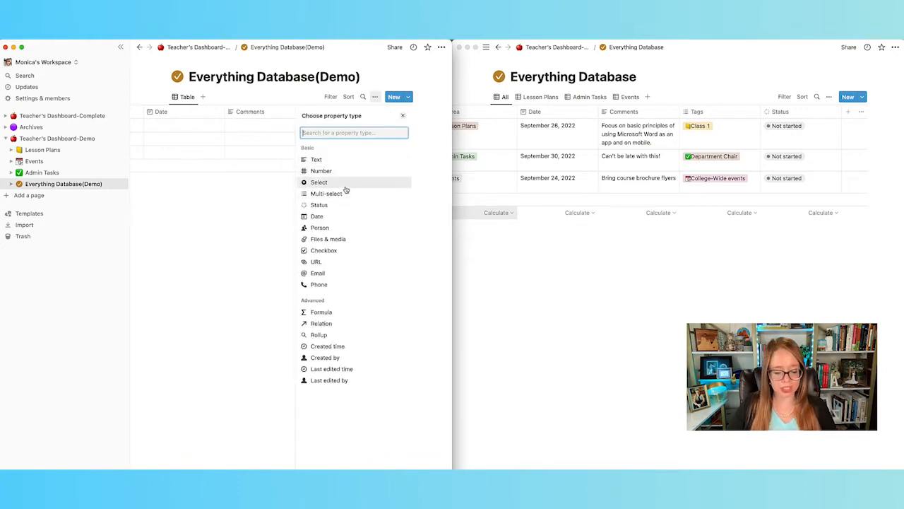
pyautogui.write('Statu')
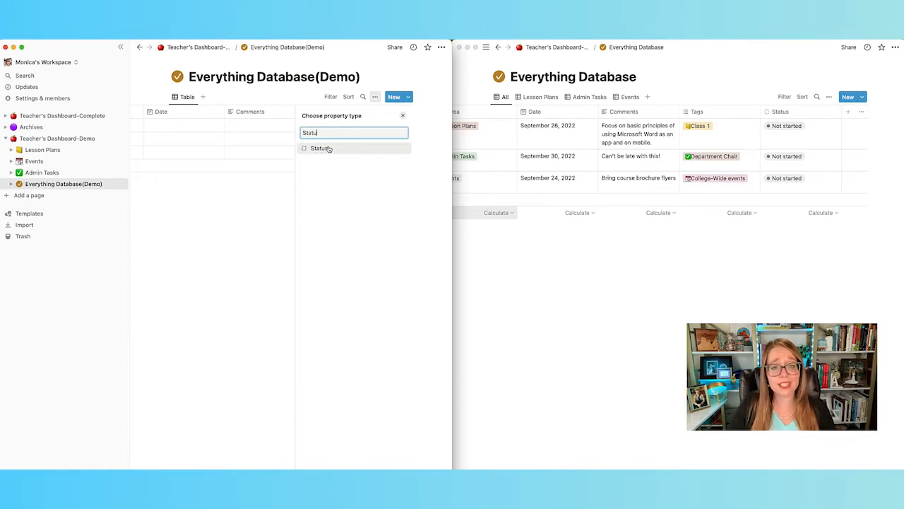
pyautogui.click(327, 149)
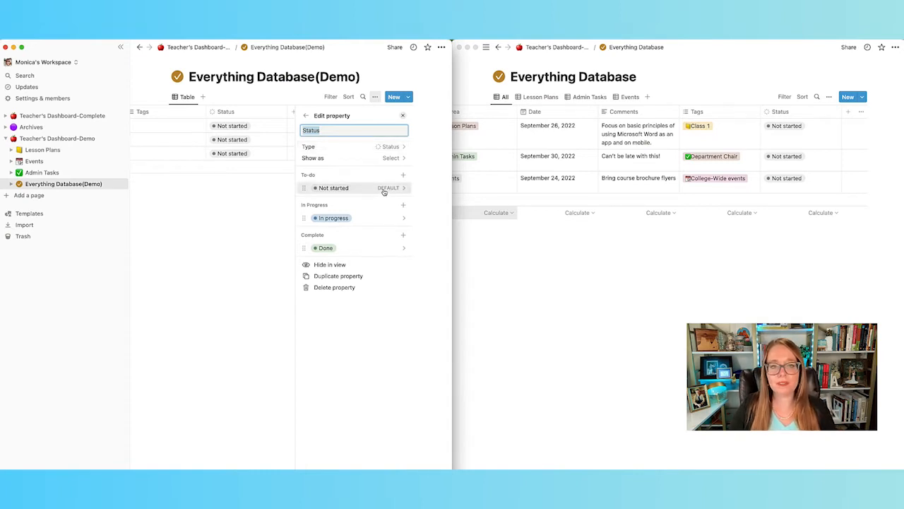
# Step: Add the option "Finished" to the Complete group of the demo database's Status property and close its settings
pyautogui.click(402, 235)
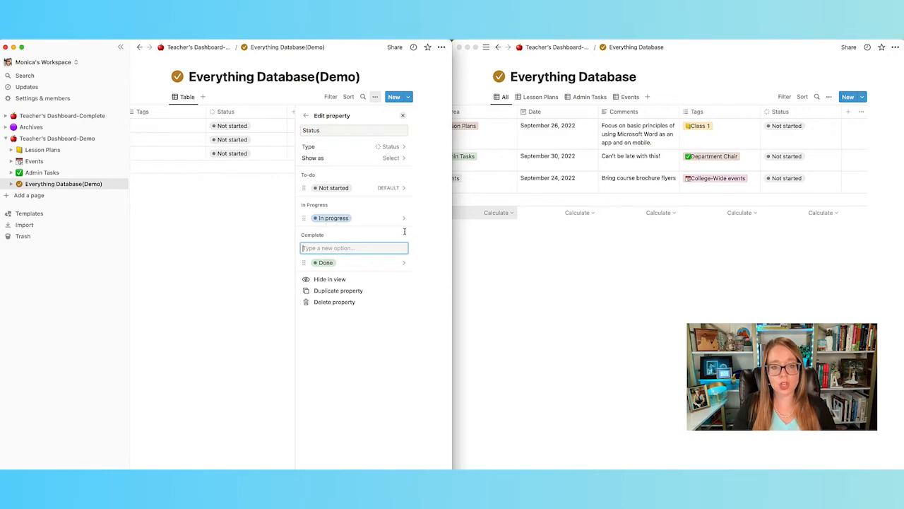
pyautogui.write('Finis')
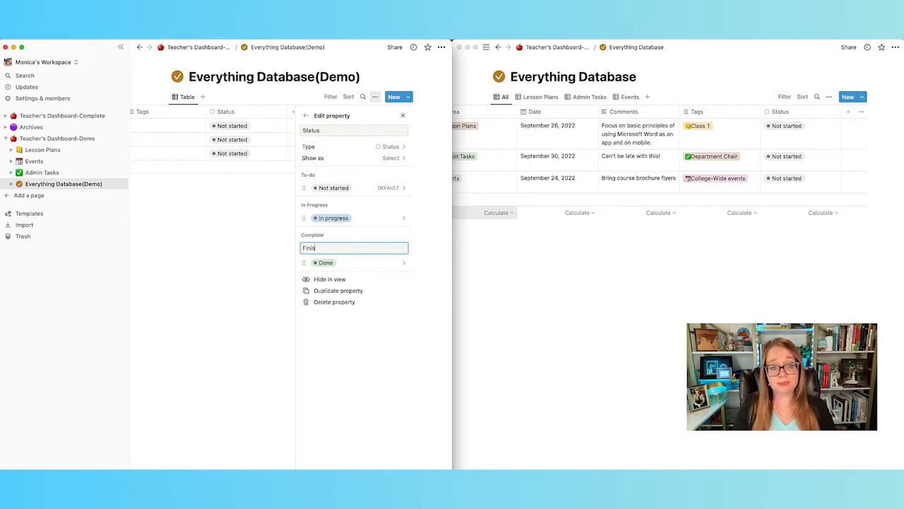
pyautogui.write('hed')
pyautogui.press('Return')
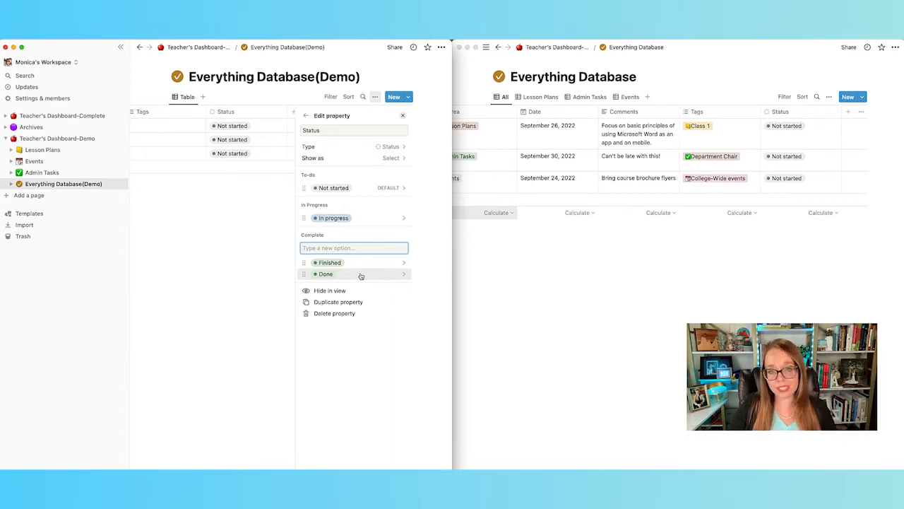
pyautogui.click(262, 244)
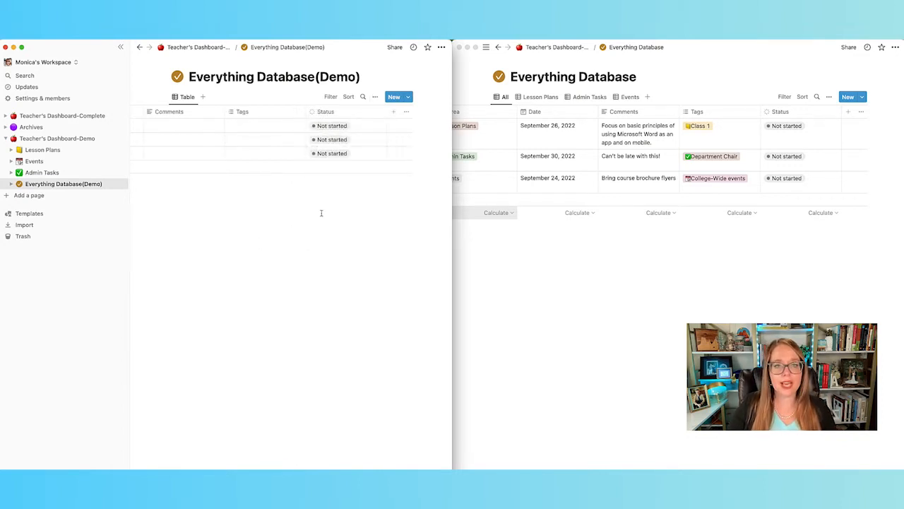
# Step: Review the demo database's columns and open the Tags property's settings in the completed database to examine its options
pyautogui.hscroll(-5, 343, 139)
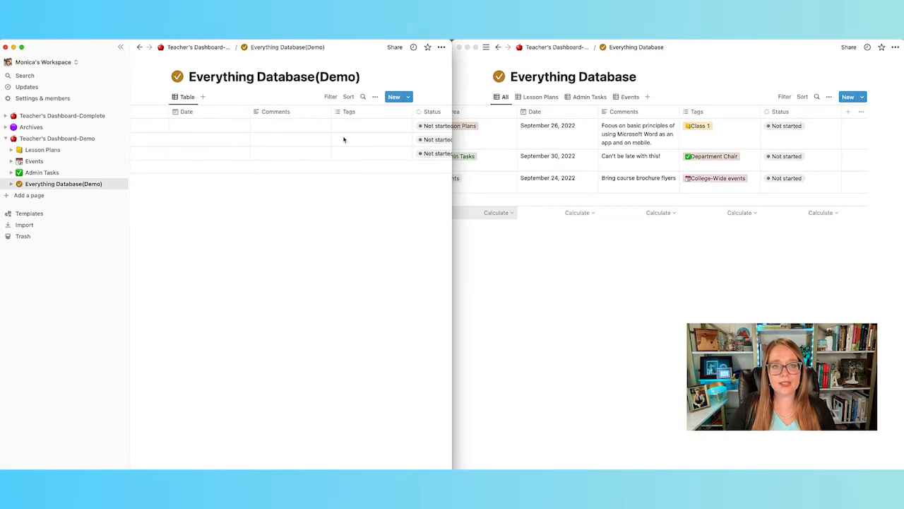
pyautogui.hscroll(-5, 344, 139)
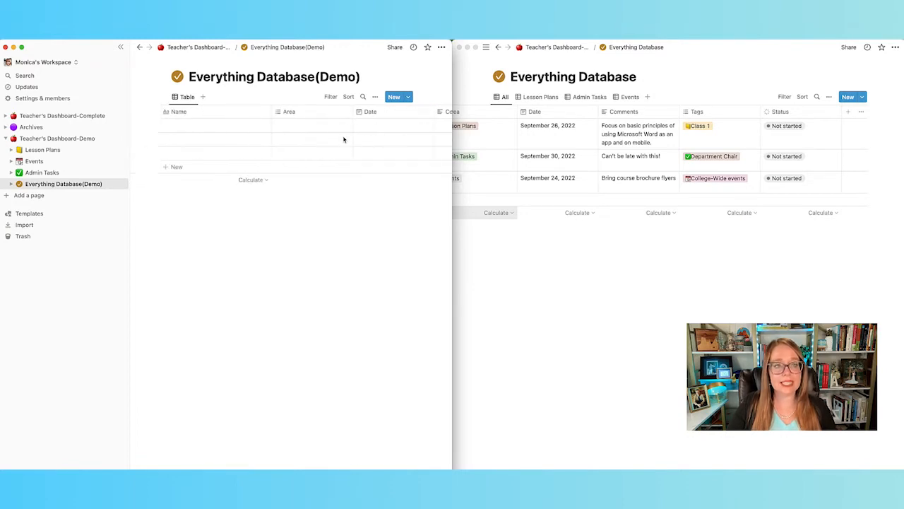
pyautogui.hscroll(5, 343, 139)
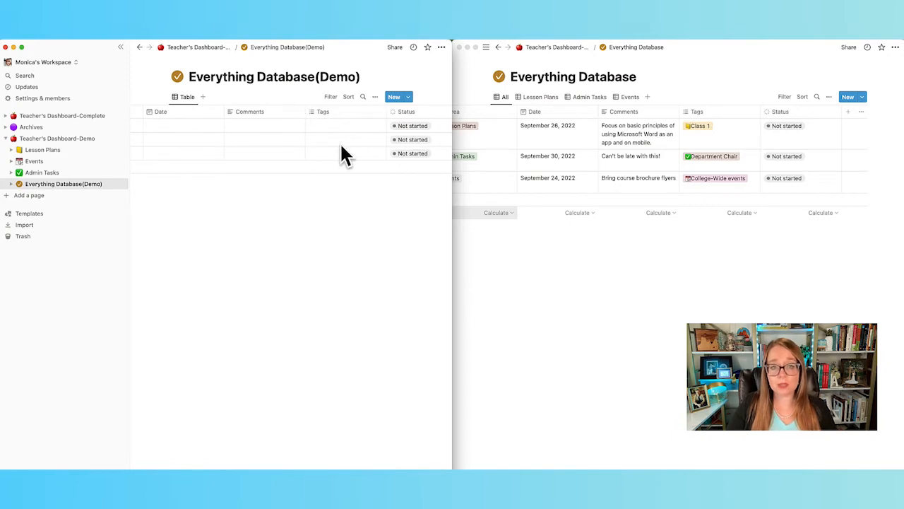
pyautogui.click(740, 113)
pyautogui.click(739, 113)
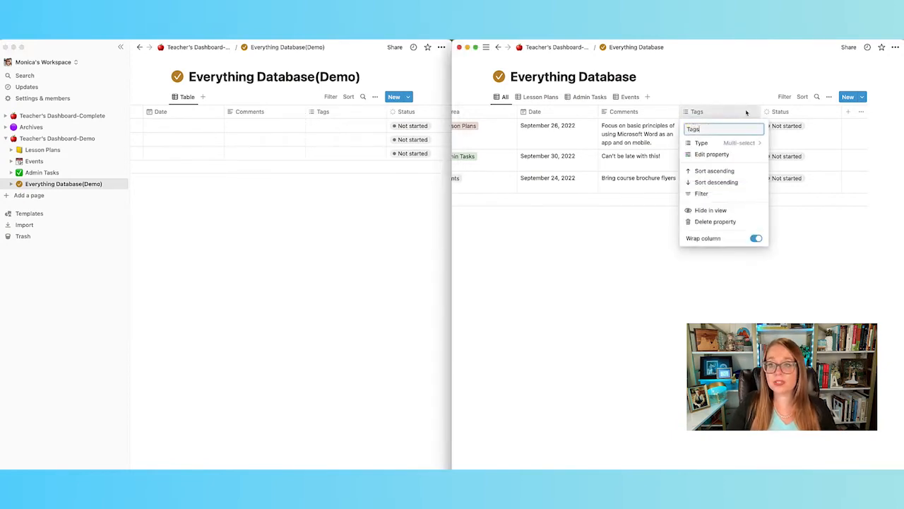
pyautogui.click(727, 155)
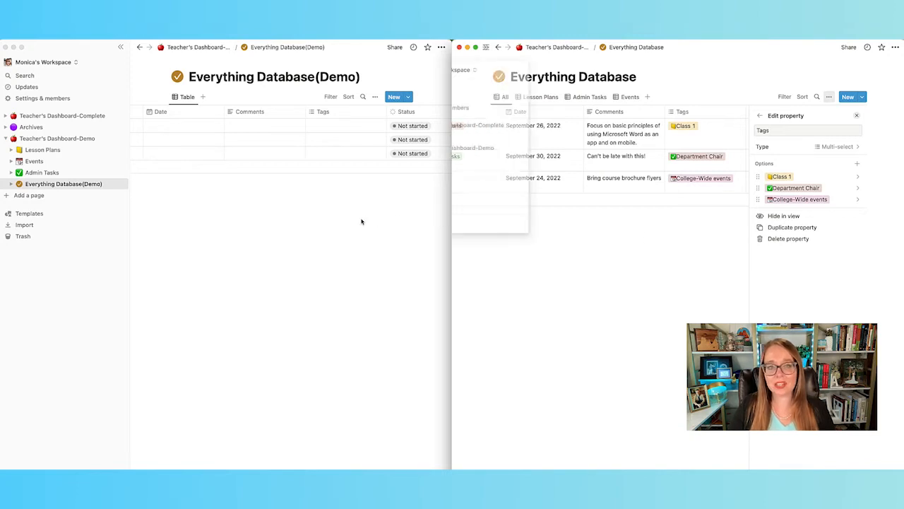
# Step: Open the demo database's Tags property for editing and add the option "Class 1" with a yellow note emoji in front
pyautogui.click(352, 114)
pyautogui.click(343, 155)
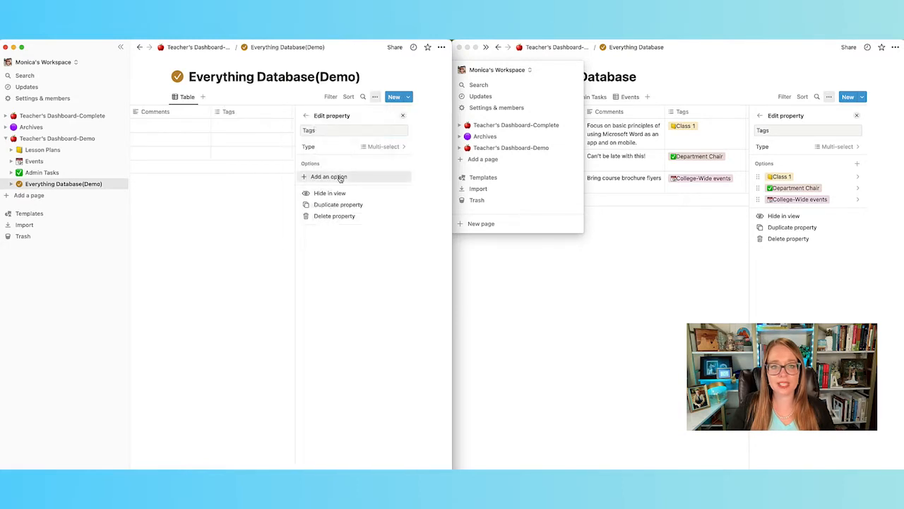
pyautogui.click(341, 177)
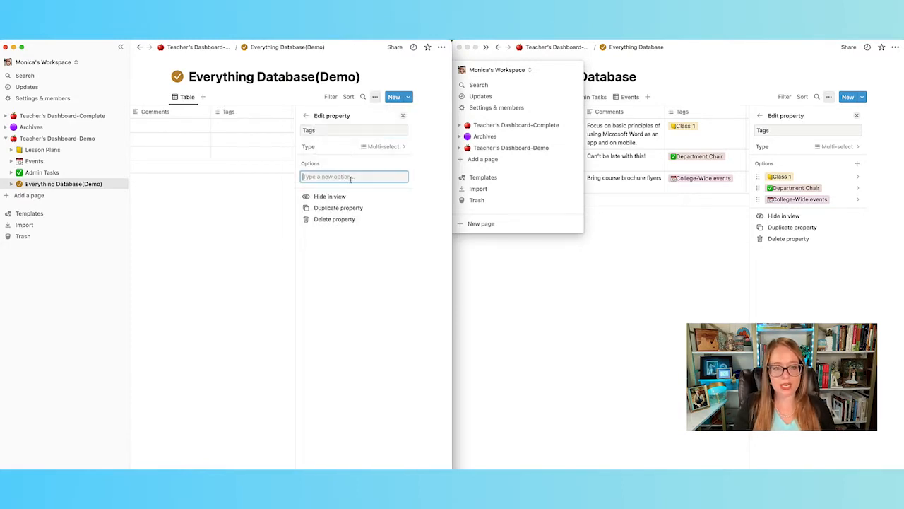
pyautogui.press('ctrl+super+space')
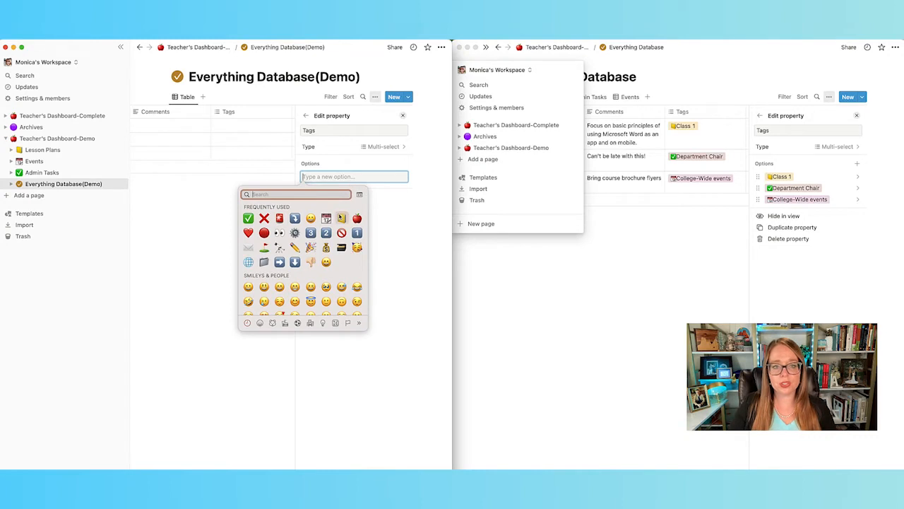
pyautogui.click(342, 217)
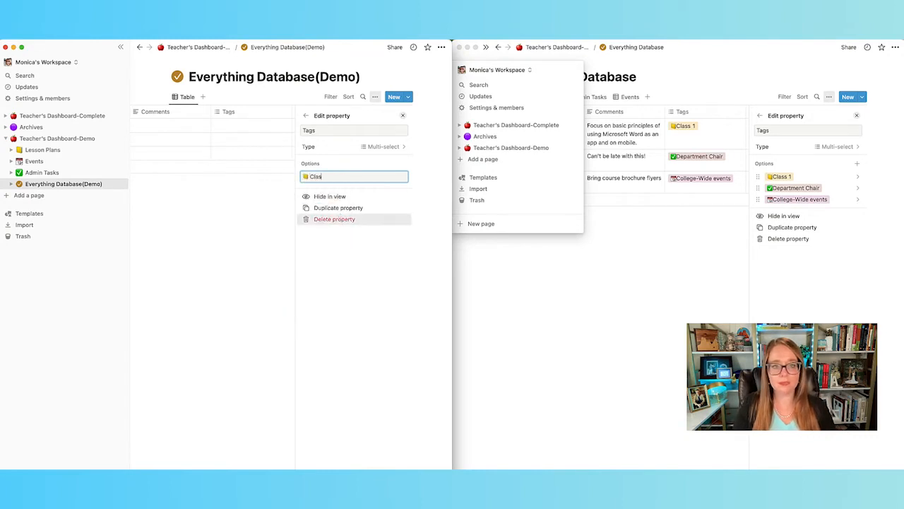
pyautogui.write('Class 1')
pyautogui.press('Return')
# Step: Add the option "Department Chair" with a green check mark emoji in front to the demo database's Tags property
pyautogui.press('ctrl+super+space')
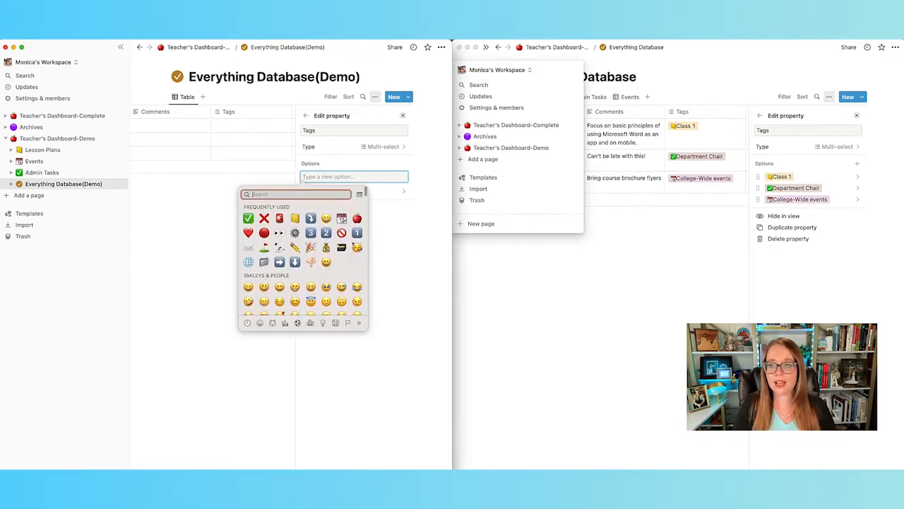
pyautogui.click(247, 218)
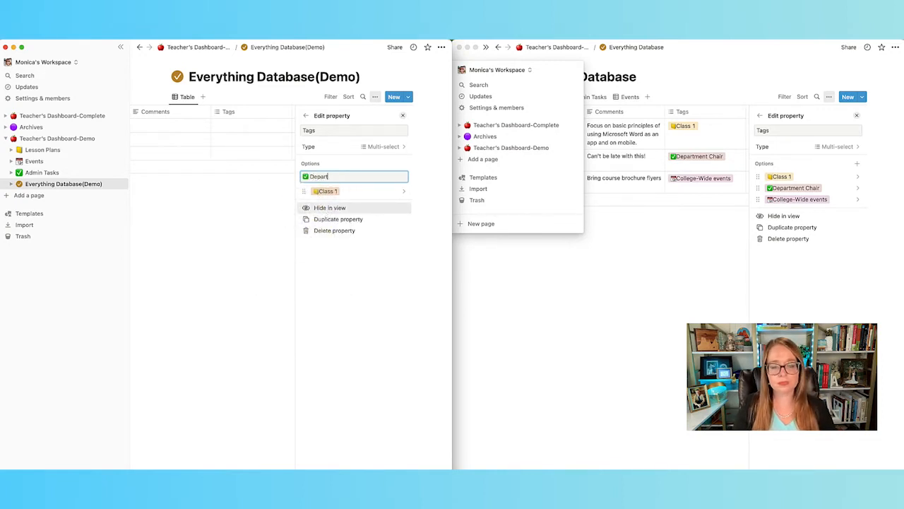
pyautogui.write('Department Chair')
pyautogui.press('Return')
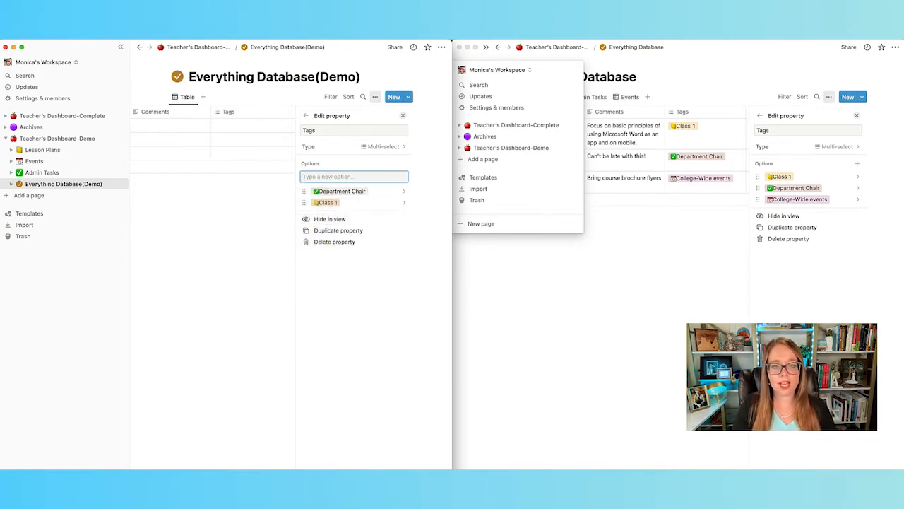
# Step: Add the option "College-wide Events" with a calendar emoji in front to the demo database's Tags property
pyautogui.press('ctrl+super+space')
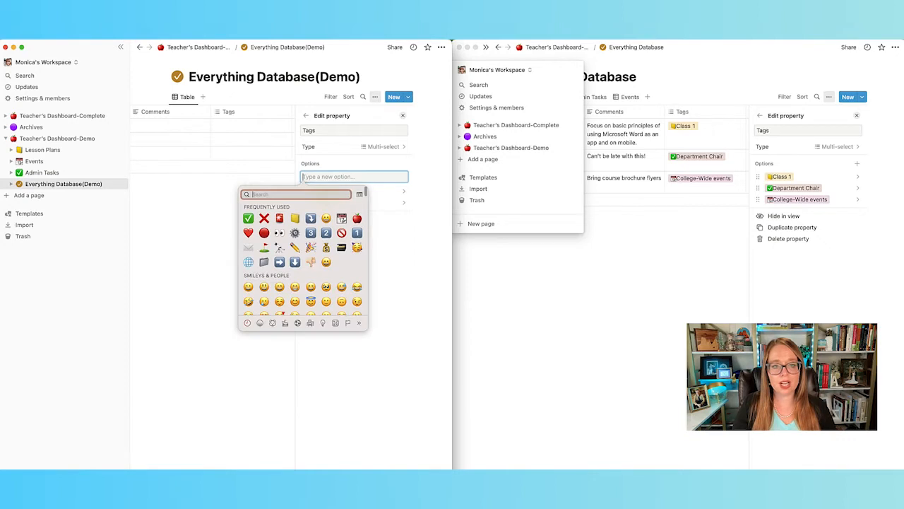
pyautogui.click(341, 218)
pyautogui.write('C')
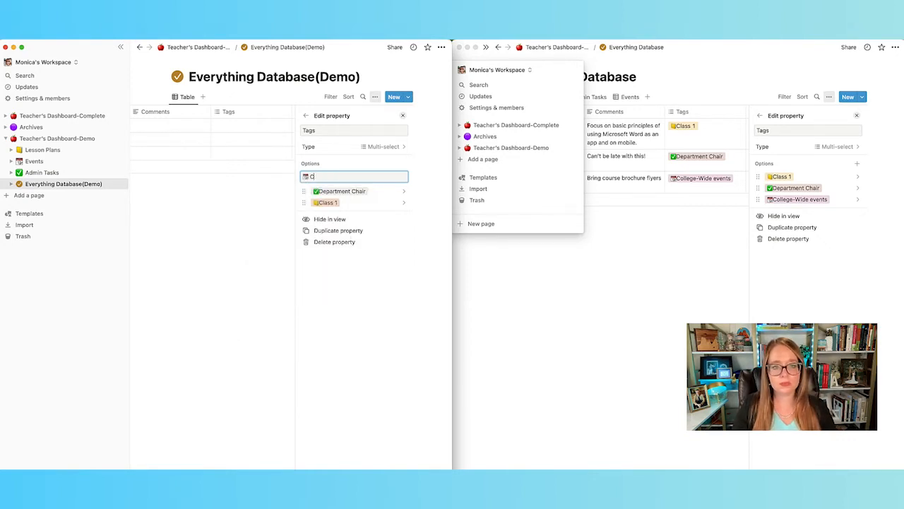
pyautogui.write('ollege-w')
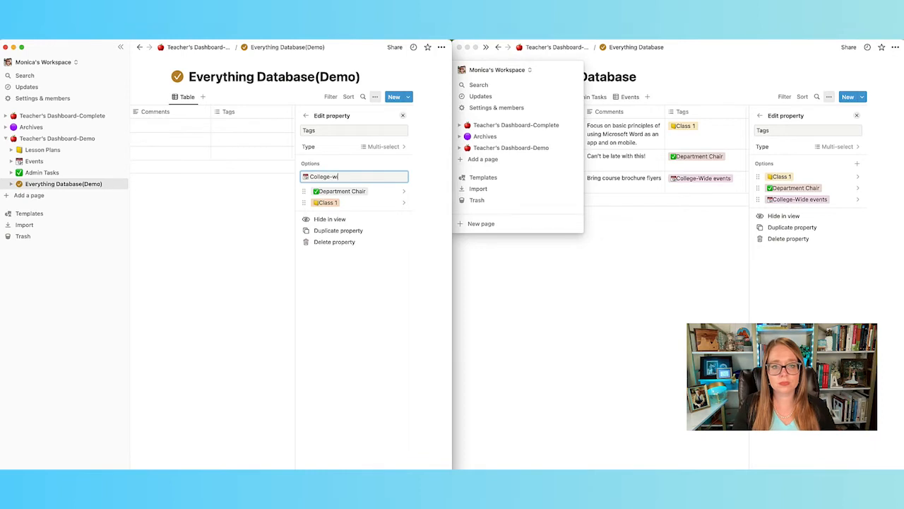
pyautogui.write('ide Events')
pyautogui.press('Return')
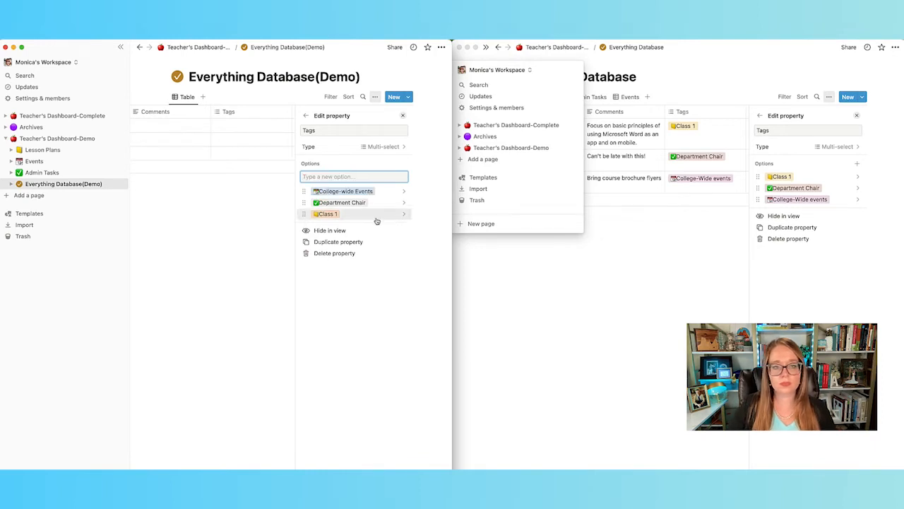
# Step: Check the Tags options offered in a demo database entry and return both databases to their first columns with the property settings closed
pyautogui.click(253, 208)
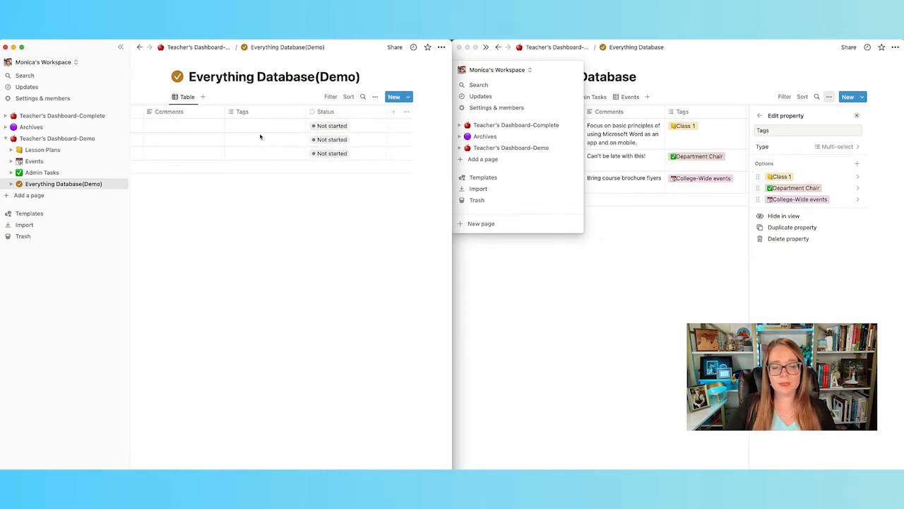
pyautogui.click(283, 127)
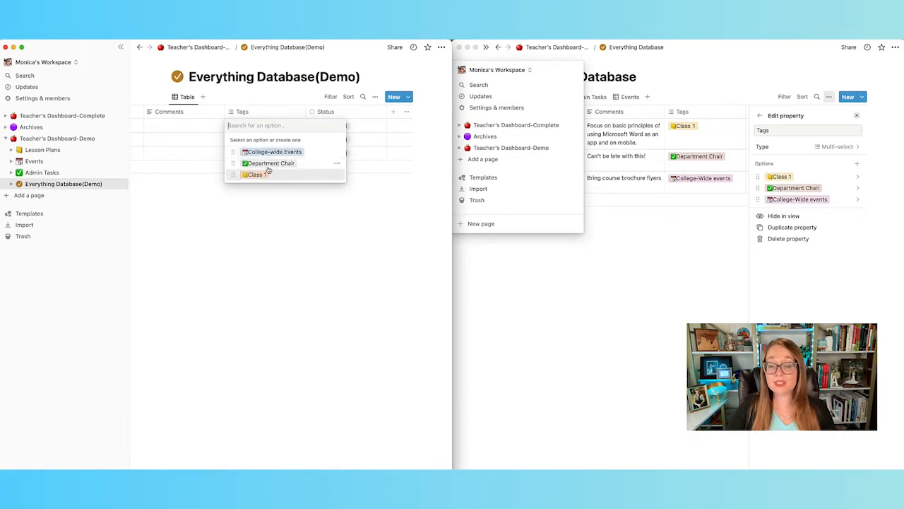
pyautogui.press('Escape')
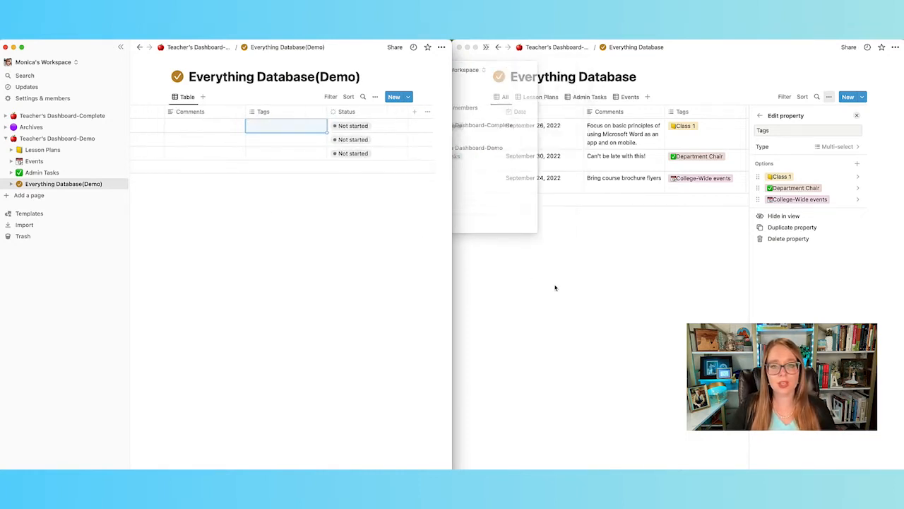
pyautogui.hscroll(-5, 318, 144)
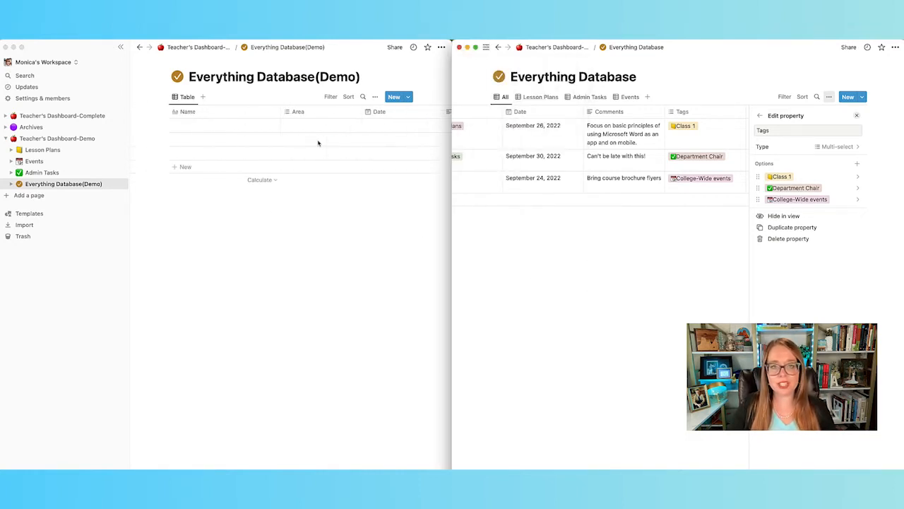
pyautogui.click(584, 266)
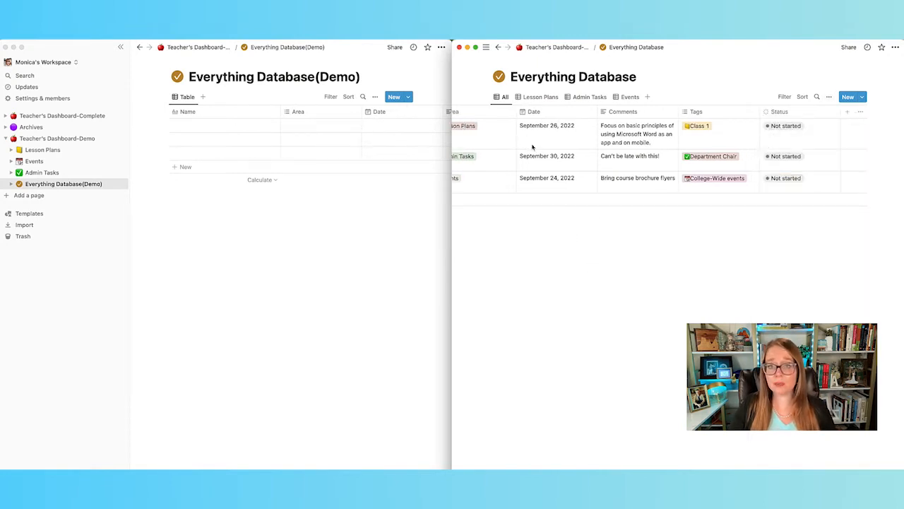
pyautogui.hscroll(-5, 532, 147)
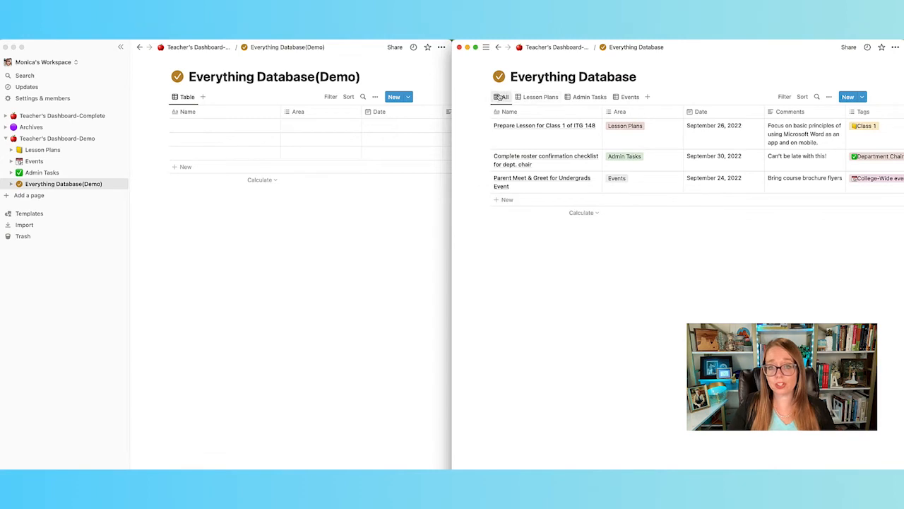
# Step: Rename the demo database's table view to "All"
pyautogui.click(178, 97)
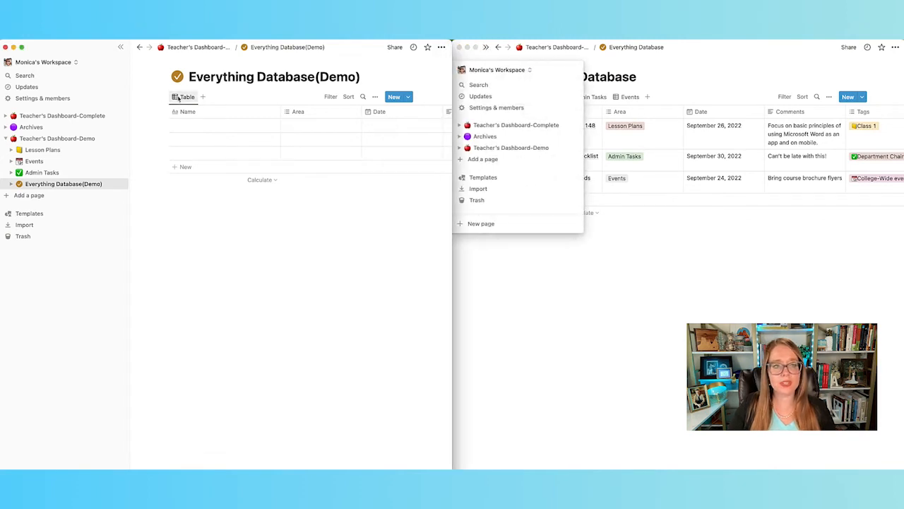
pyautogui.click(188, 114)
pyautogui.write('A')
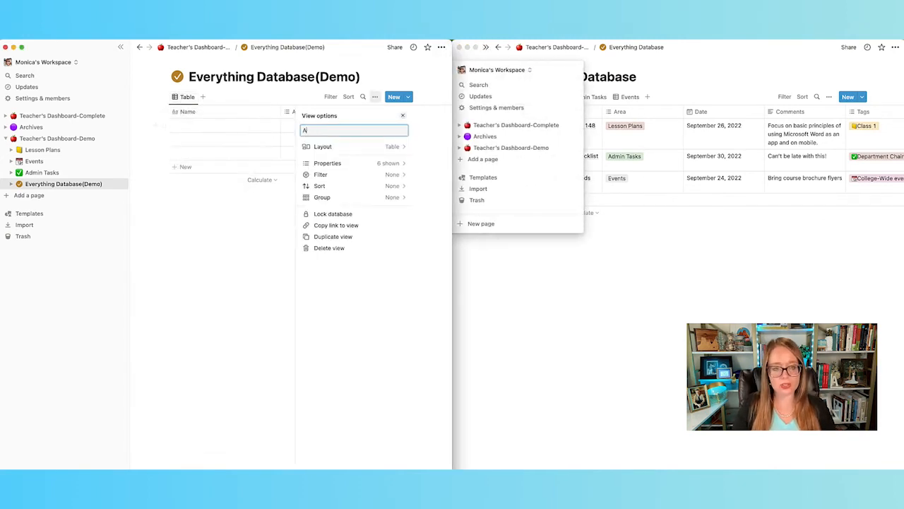
pyautogui.write('ll')
pyautogui.click(204, 253)
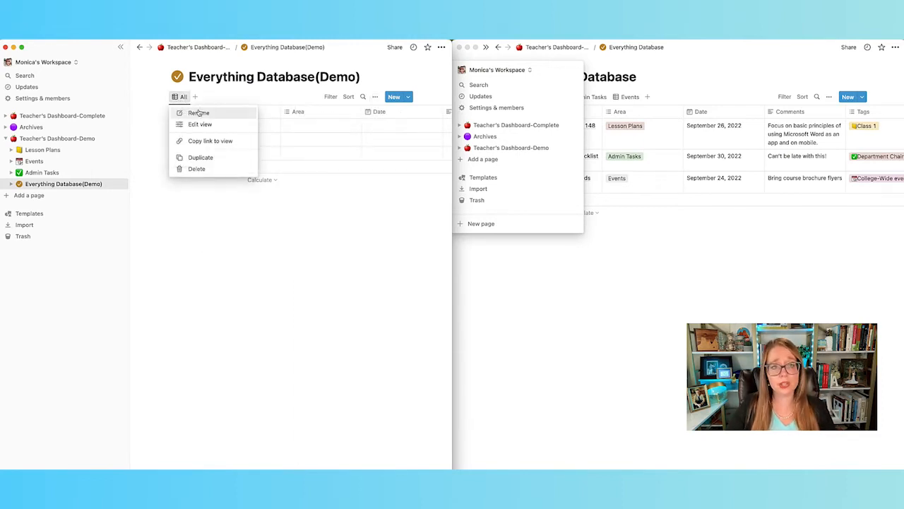
pyautogui.click(197, 113)
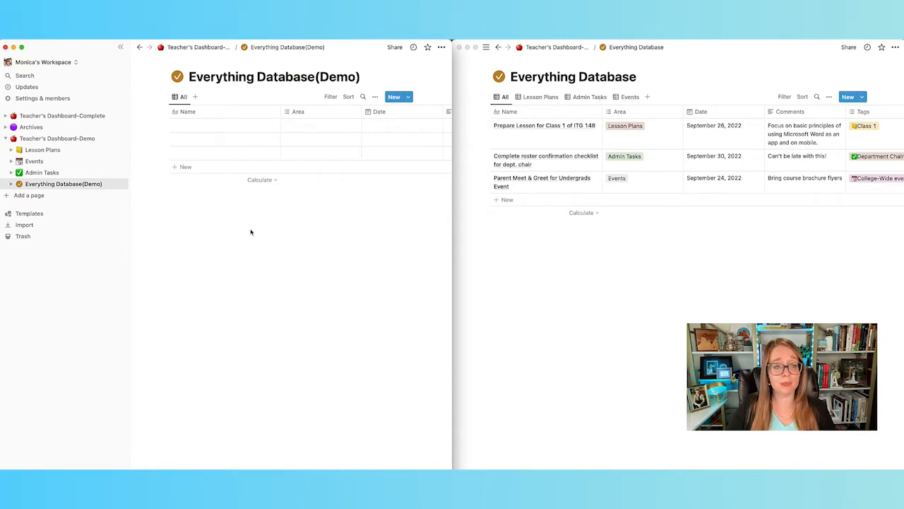
pyautogui.click(196, 97)
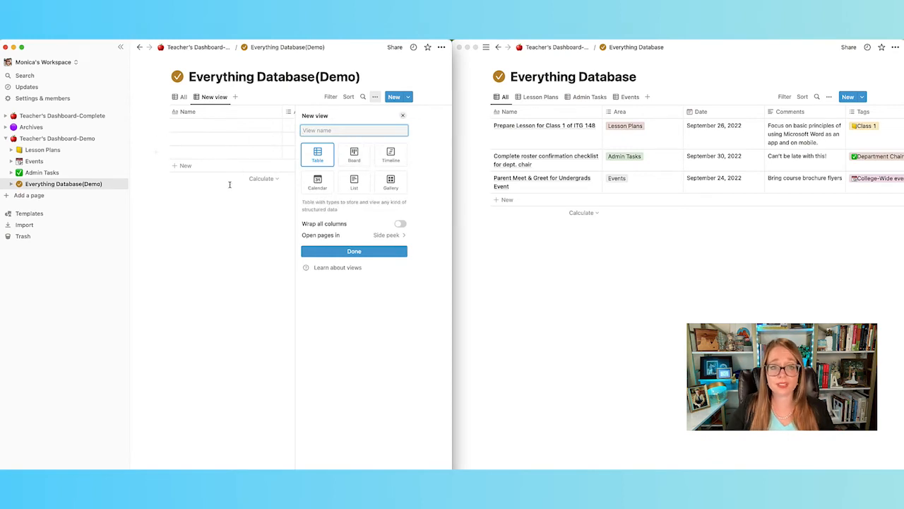
pyautogui.click(354, 251)
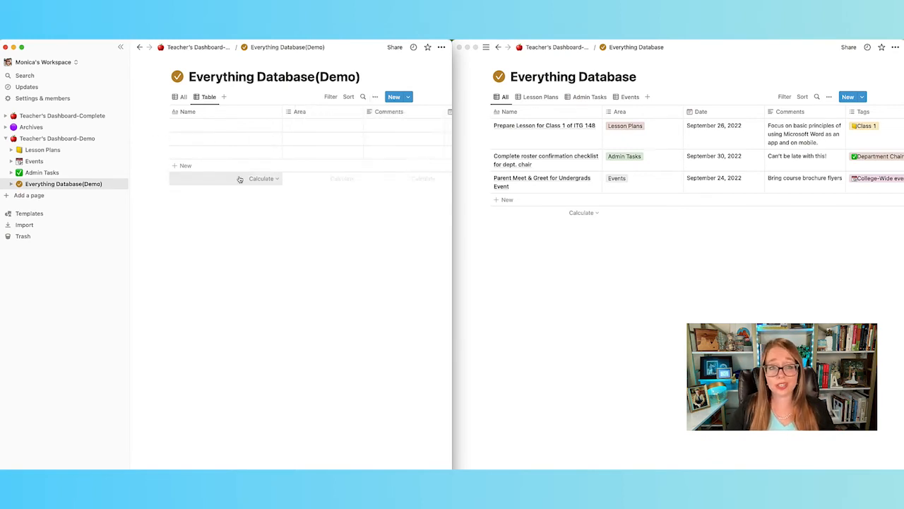
pyautogui.click(210, 98)
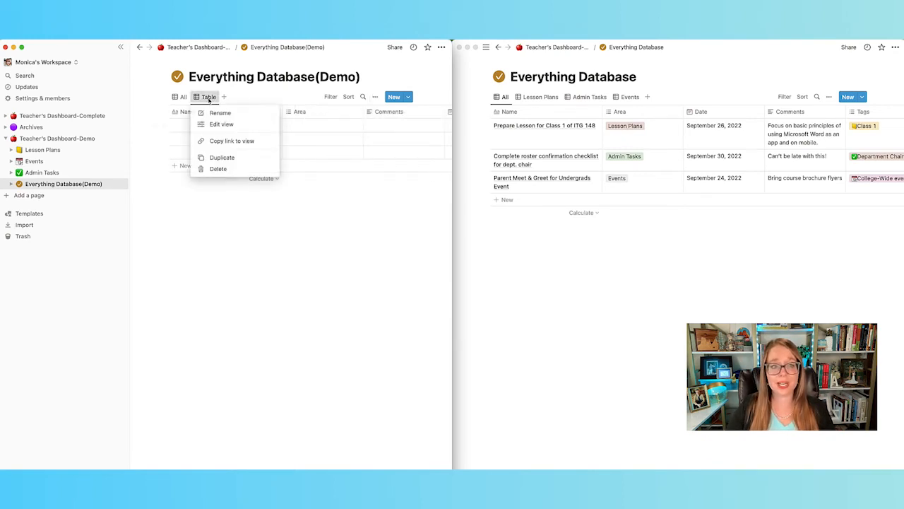
pyautogui.click(233, 168)
pyautogui.click(265, 297)
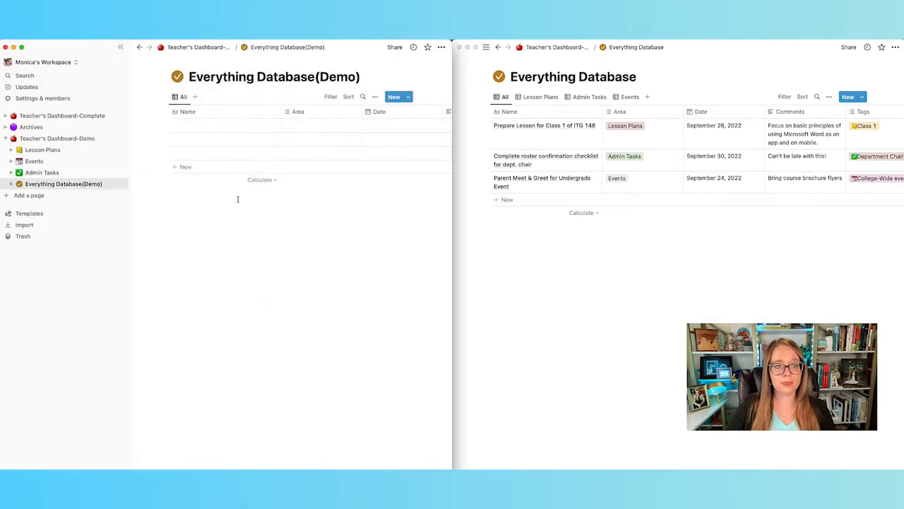
# Step: Duplicate the demo database's All view and name the copy "Lesson Plans"
pyautogui.click(185, 98)
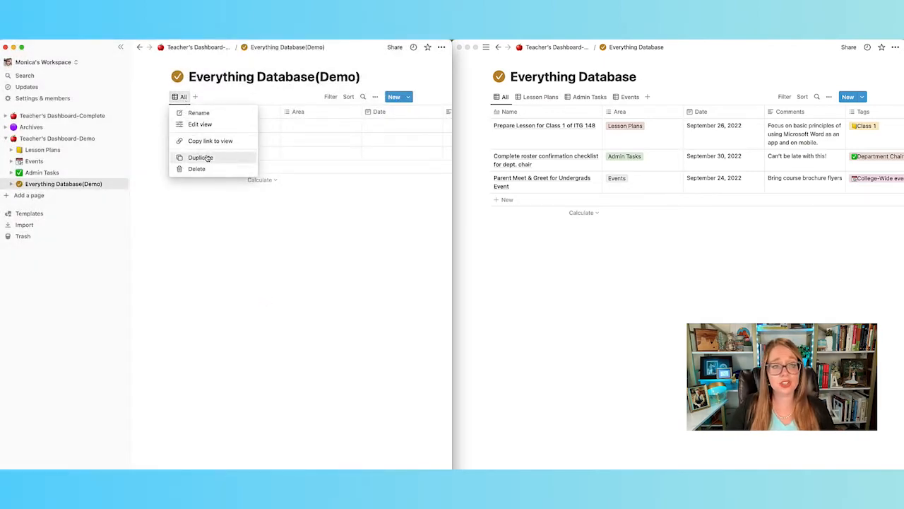
pyautogui.click(206, 157)
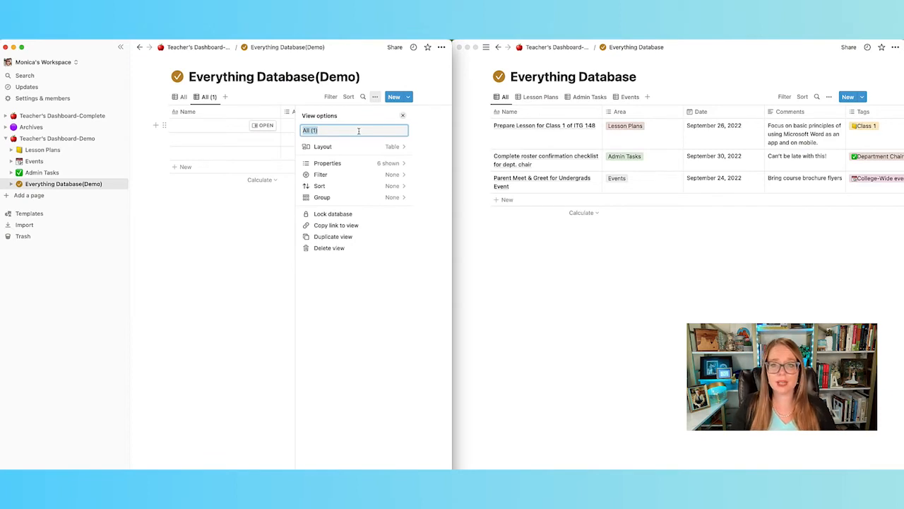
pyautogui.write('Lesson Plans')
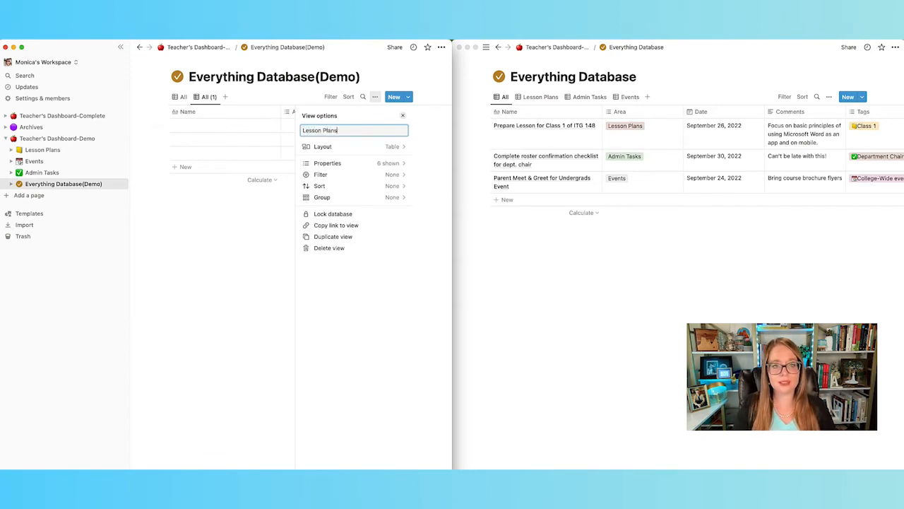
pyautogui.click(241, 228)
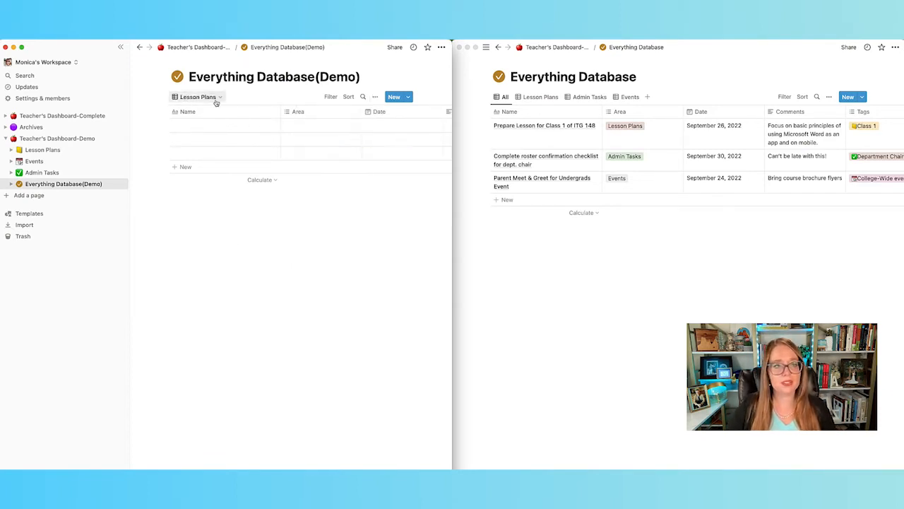
# Step: Examine the demo database's list of views and how the views are laid out in a temporarily widened window
pyautogui.click(216, 102)
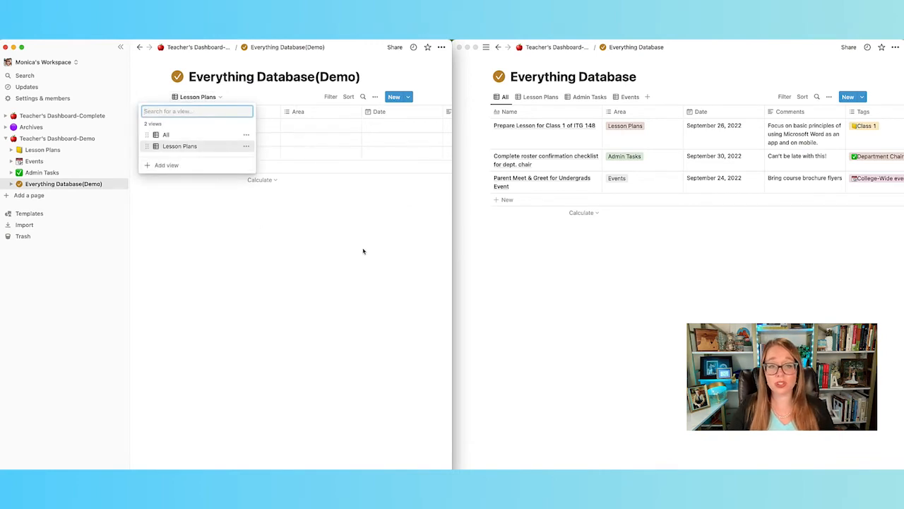
pyautogui.click(256, 255)
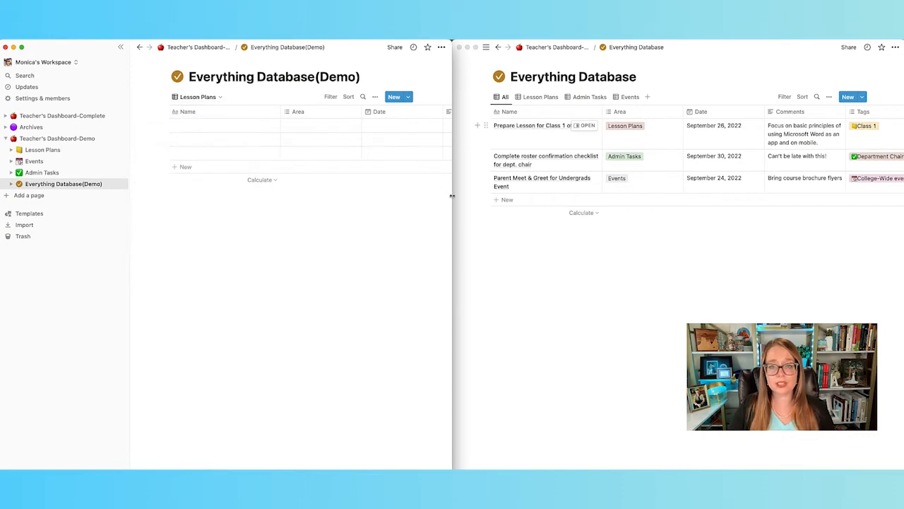
pyautogui.moveTo(453, 196); pyautogui.dragTo(494, 196)
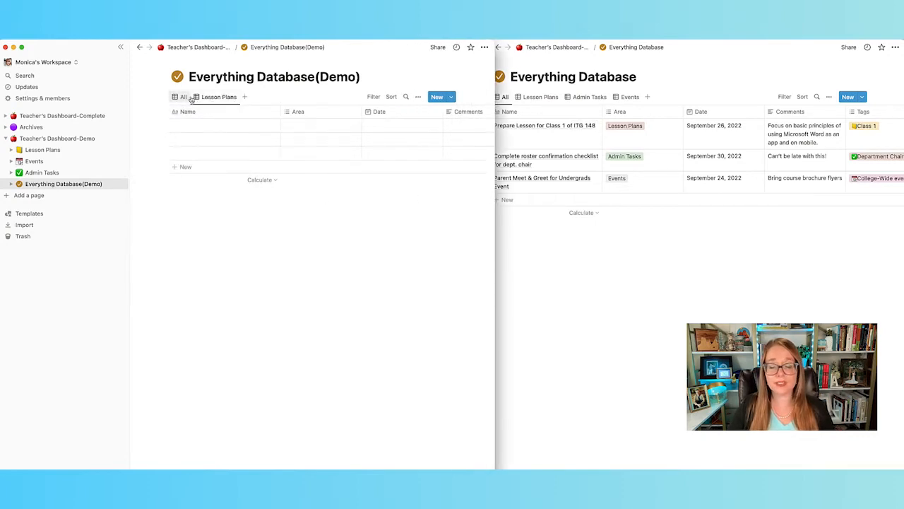
pyautogui.moveTo(497, 233); pyautogui.dragTo(451, 233)
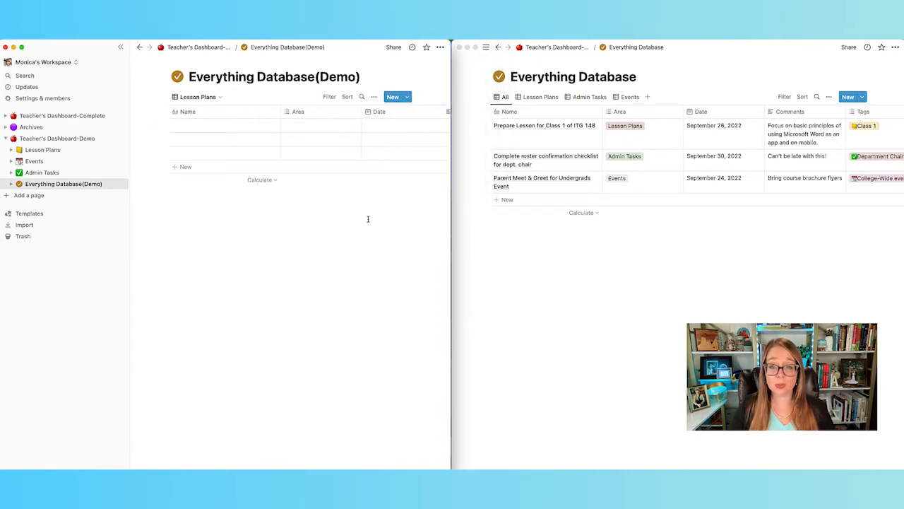
# Step: Open the Lesson Plans view in the completed database and examine its Area filter
pyautogui.click(662, 81)
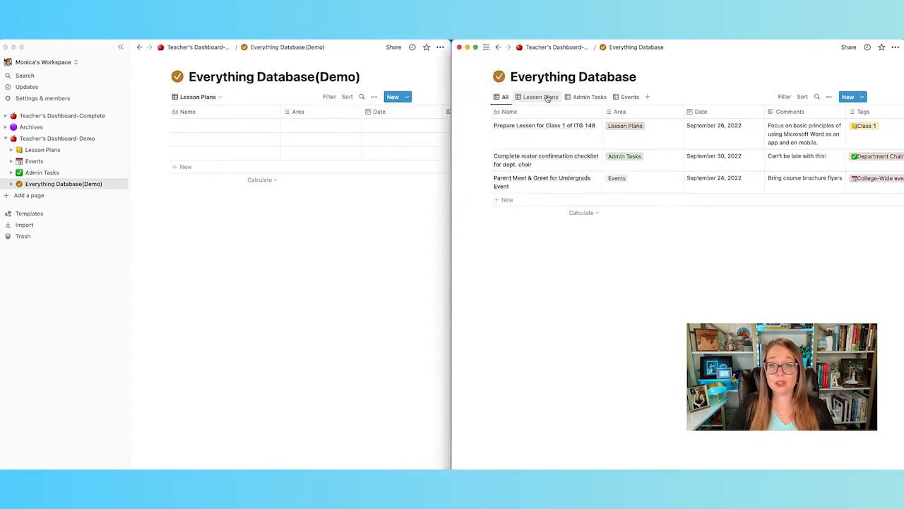
pyautogui.click(542, 97)
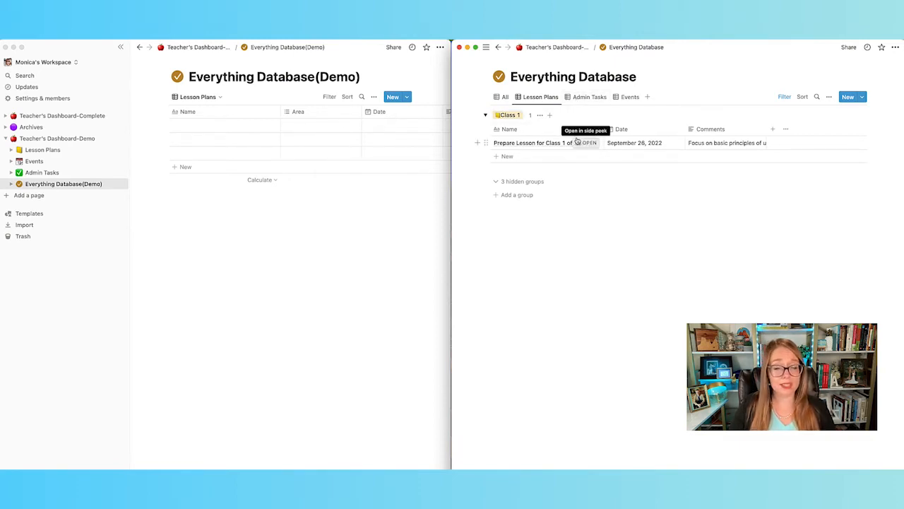
pyautogui.click(785, 96)
pyautogui.click(537, 115)
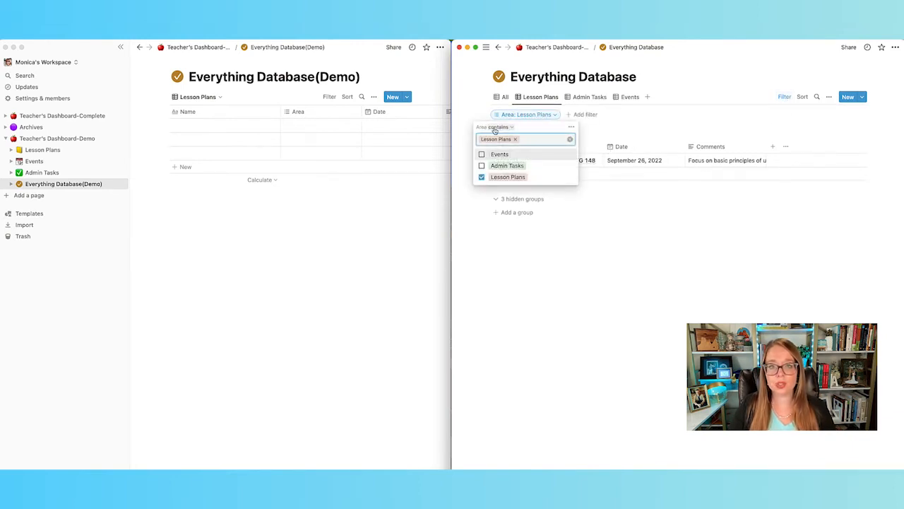
pyautogui.click(733, 219)
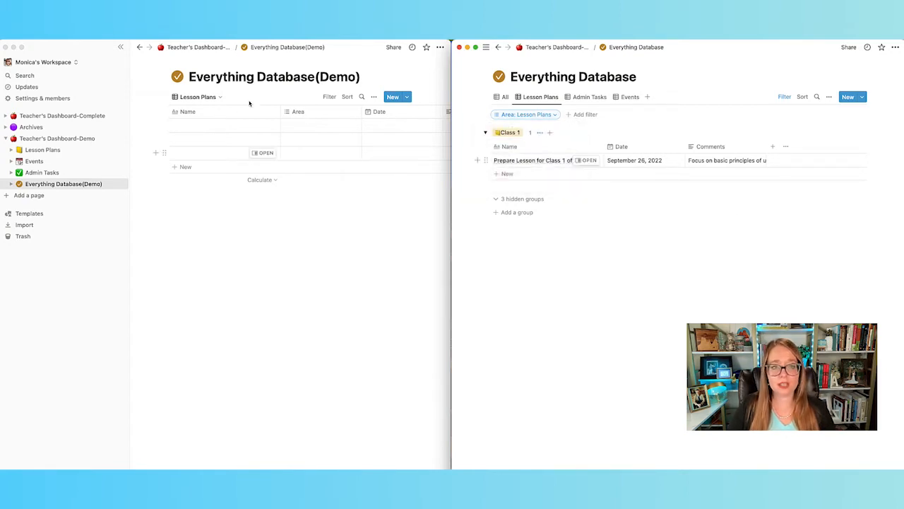
# Step: Filter the demo database's Lesson Plans view to entries whose Area contains Lesson Plans
pyautogui.click(321, 99)
pyautogui.click(329, 97)
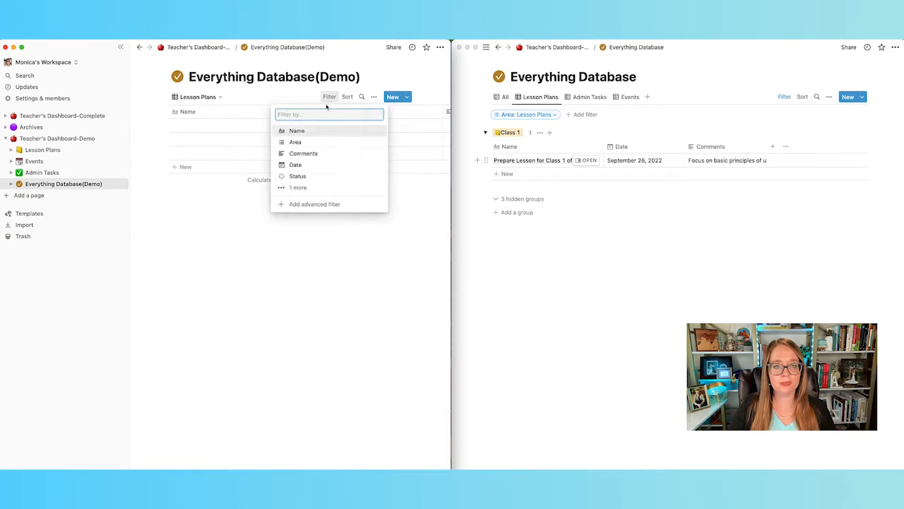
pyautogui.click(315, 142)
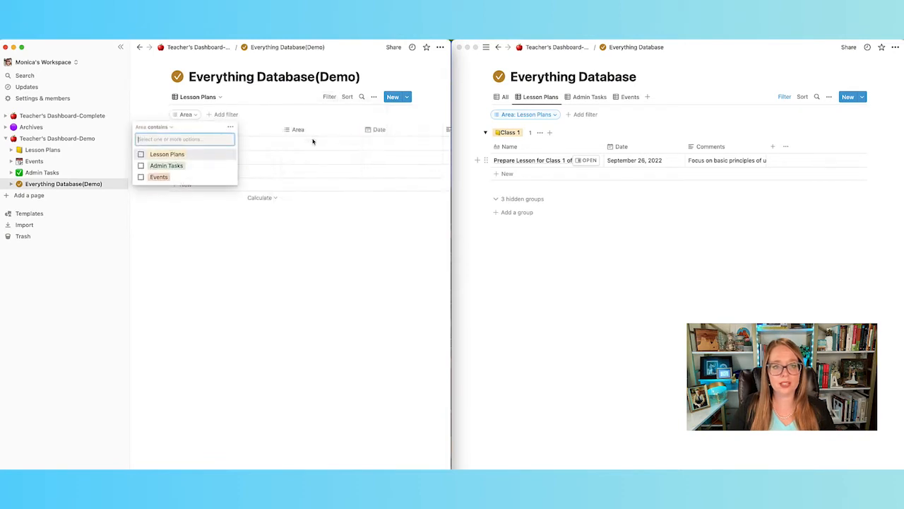
pyautogui.click(141, 154)
pyautogui.click(394, 238)
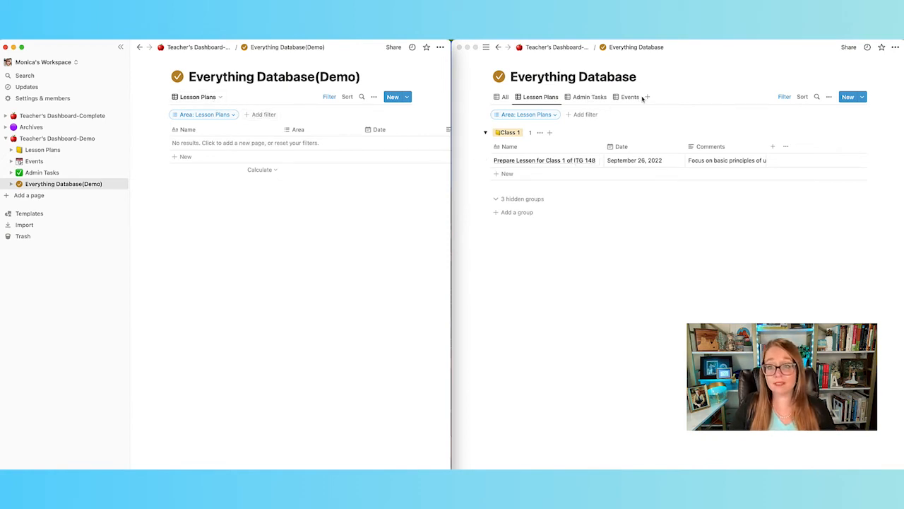
# Step: Duplicate the demo database's Lesson Plans view and name the copy "Admin Tasks"
pyautogui.click(221, 97)
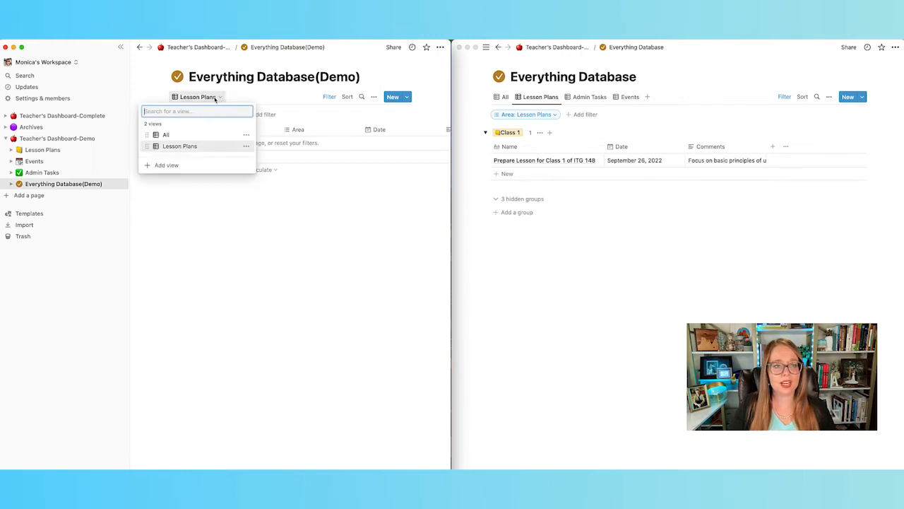
pyautogui.click(246, 148)
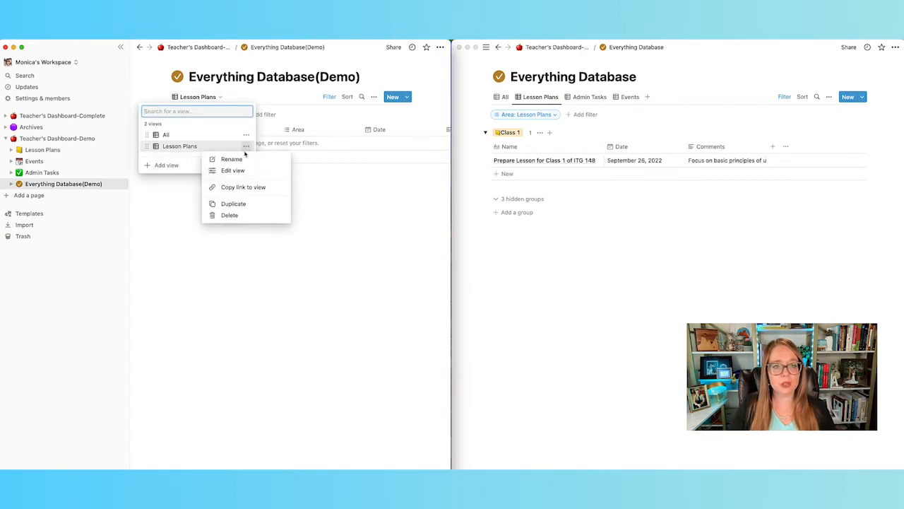
pyautogui.click(253, 204)
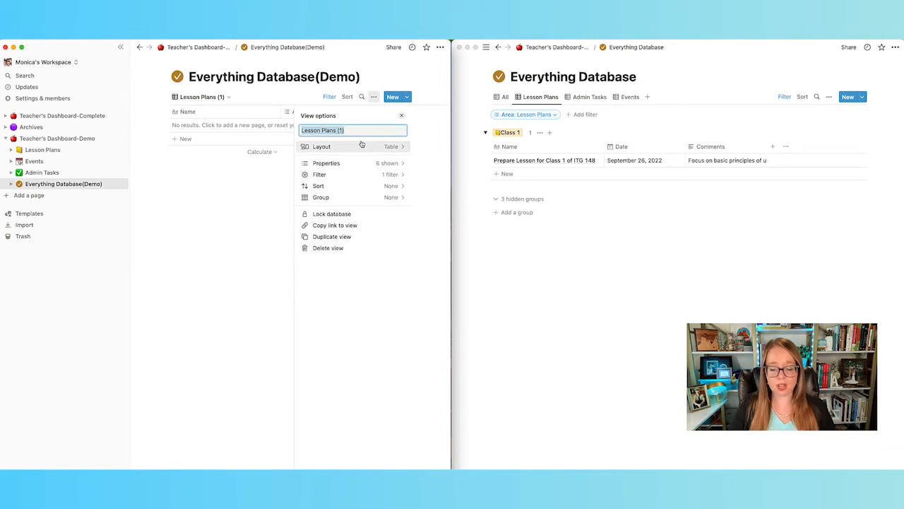
pyautogui.write('Admin Tasks')
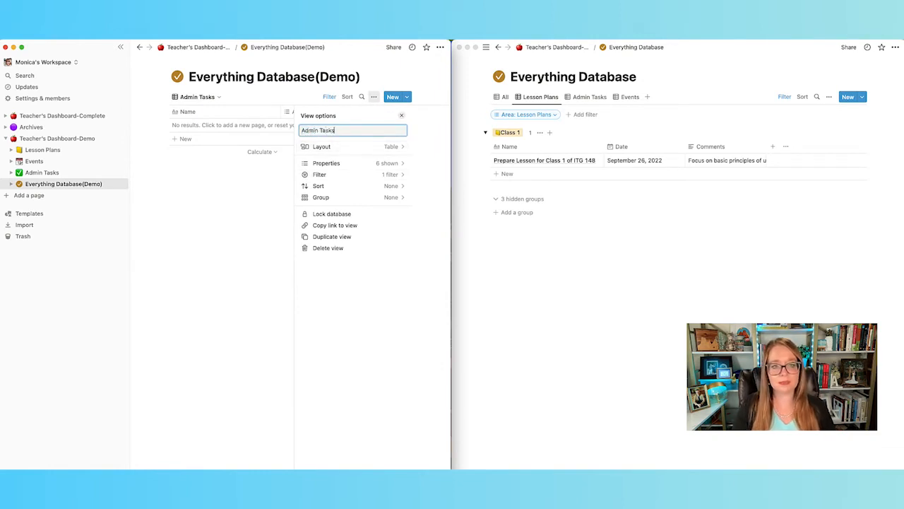
pyautogui.click(266, 178)
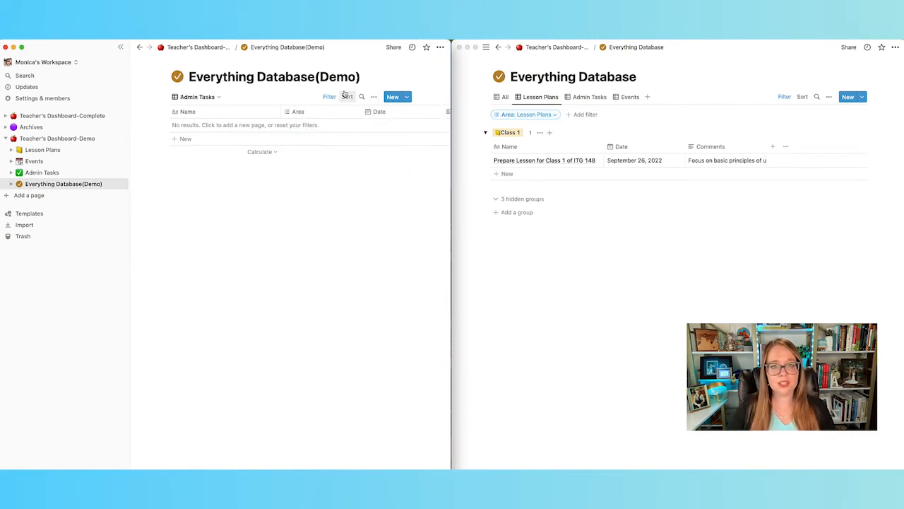
# Step: Open the Admin Tasks view in the completed database and examine its Area filter
pyautogui.click(577, 97)
pyautogui.click(577, 98)
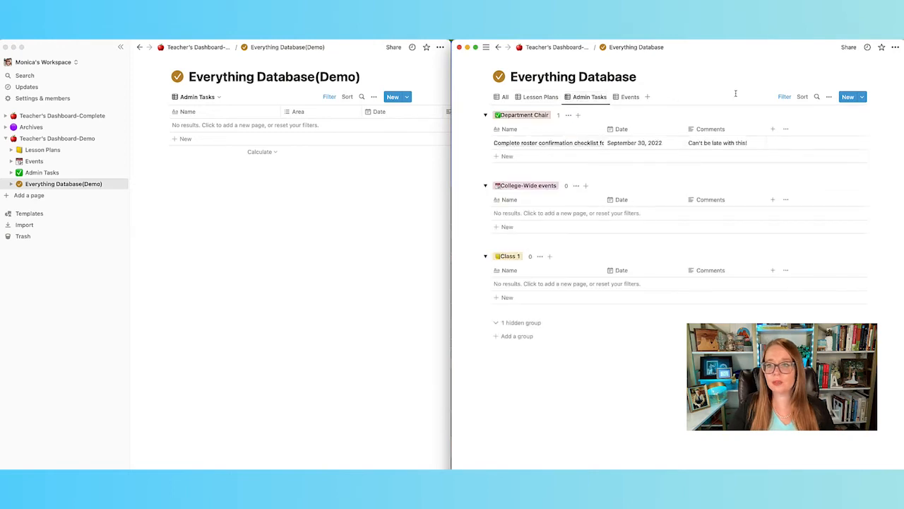
pyautogui.click(780, 96)
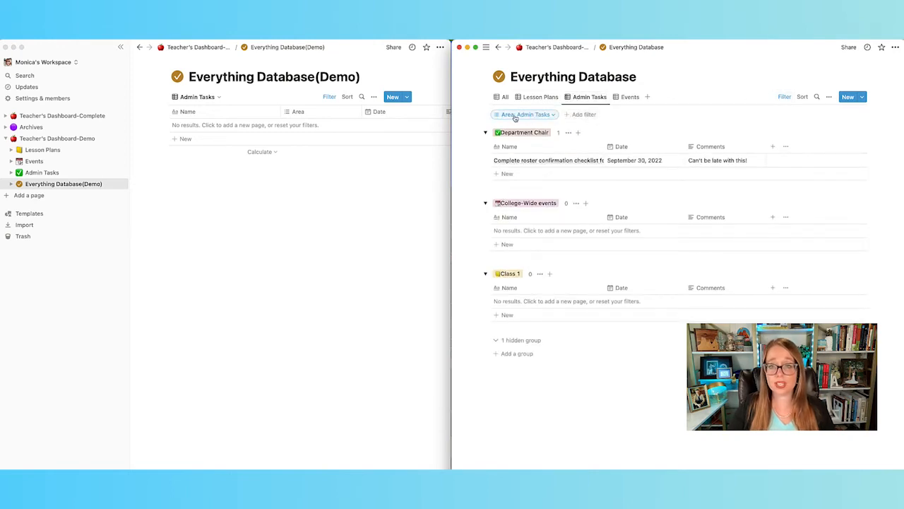
# Step: Change the Area filter of the demo database's Admin Tasks view from Lesson Plans to Admin Tasks
pyautogui.click(329, 99)
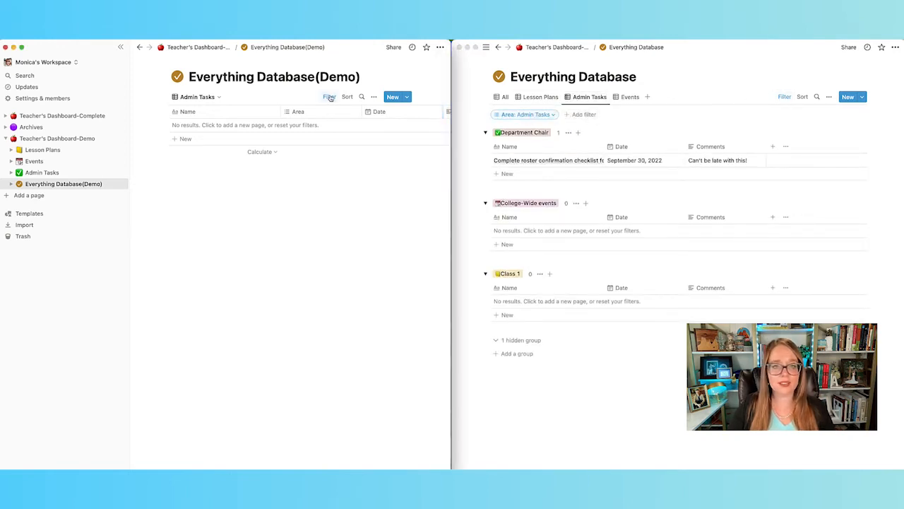
pyautogui.click(217, 117)
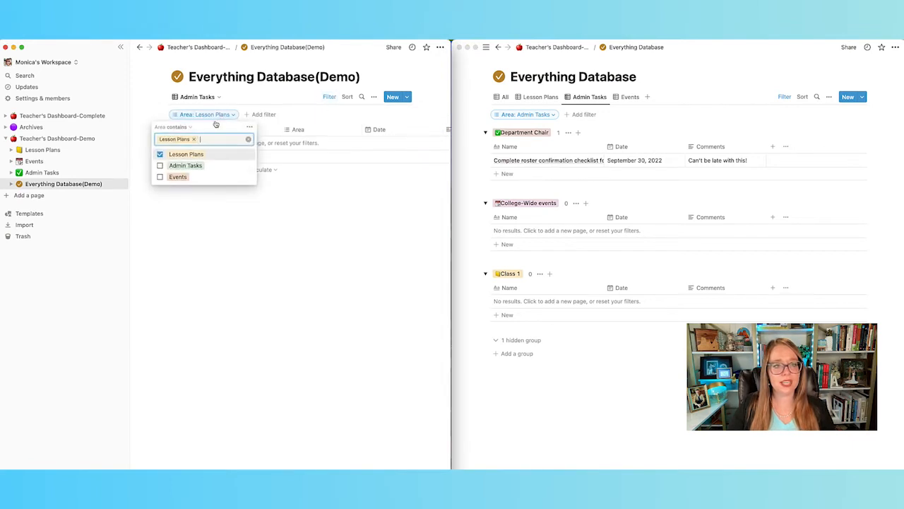
pyautogui.click(160, 155)
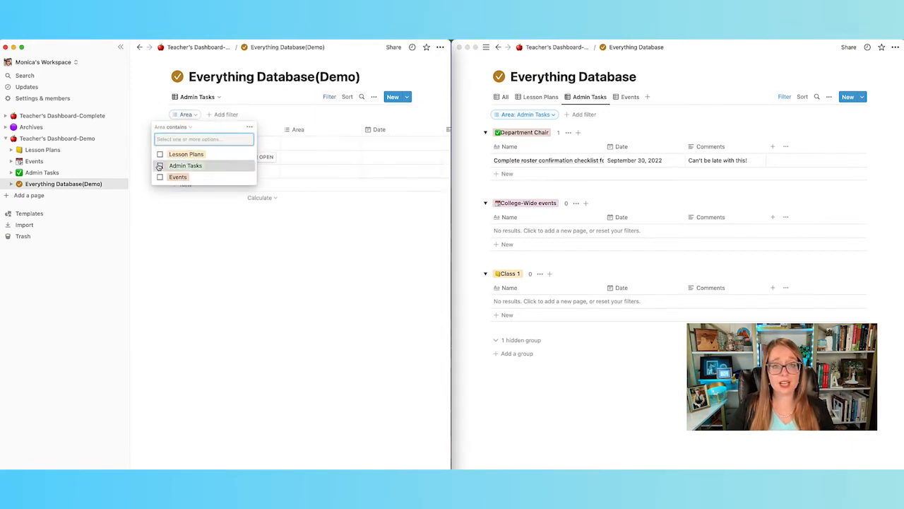
pyautogui.click(160, 166)
pyautogui.click(296, 237)
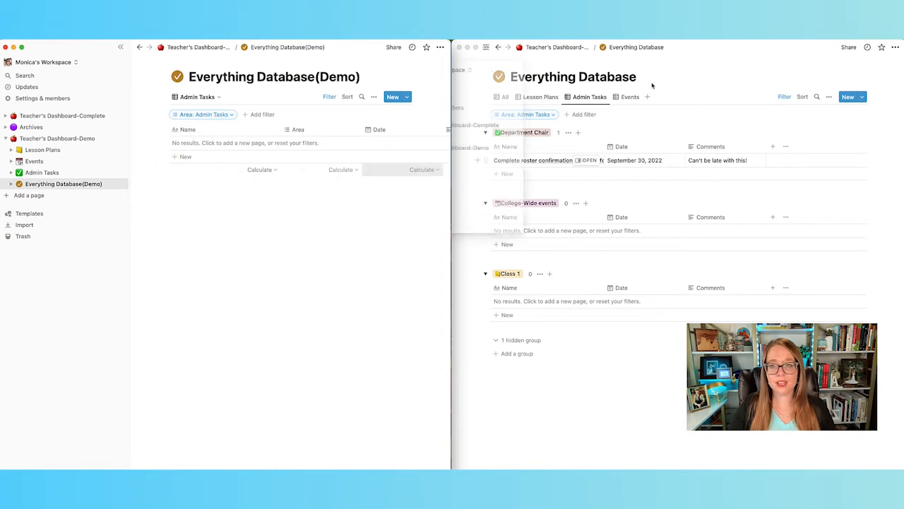
# Step: Duplicate the demo database's Admin Tasks view and name the copy "Events"
pyautogui.click(196, 98)
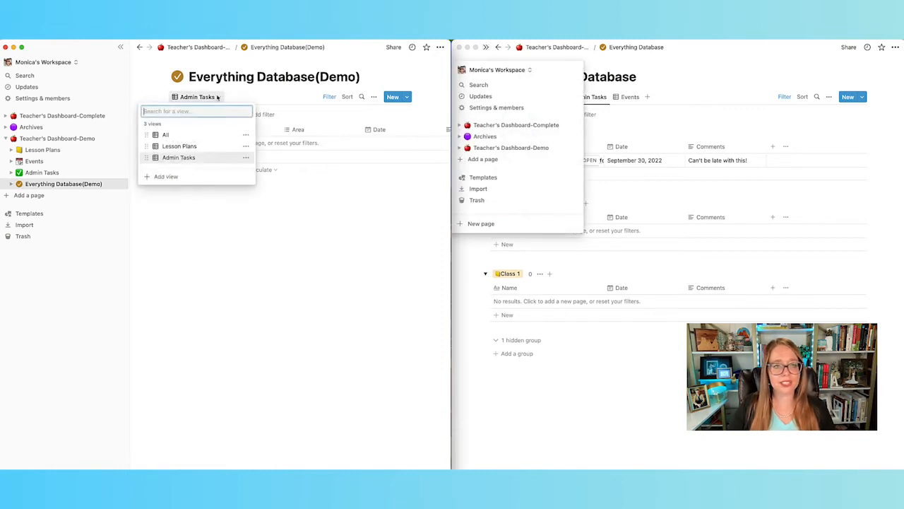
pyautogui.click(245, 158)
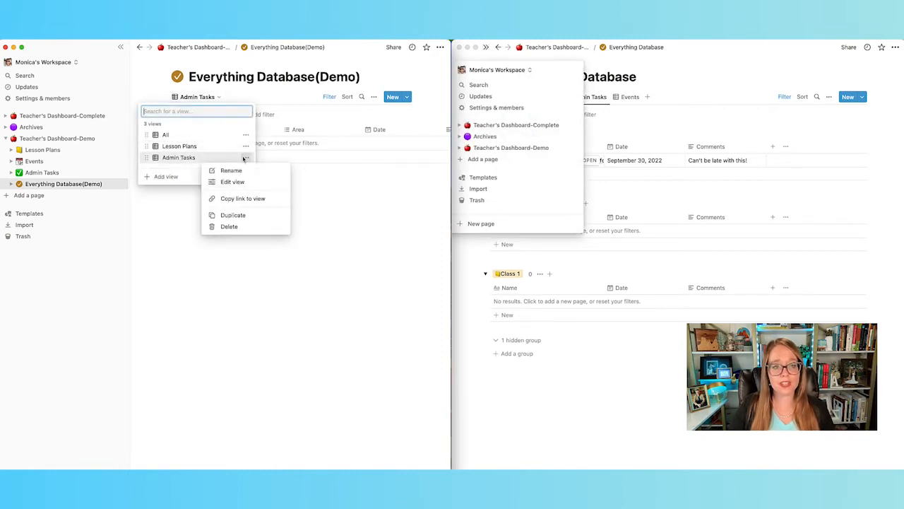
pyautogui.click(230, 215)
pyautogui.write('Events')
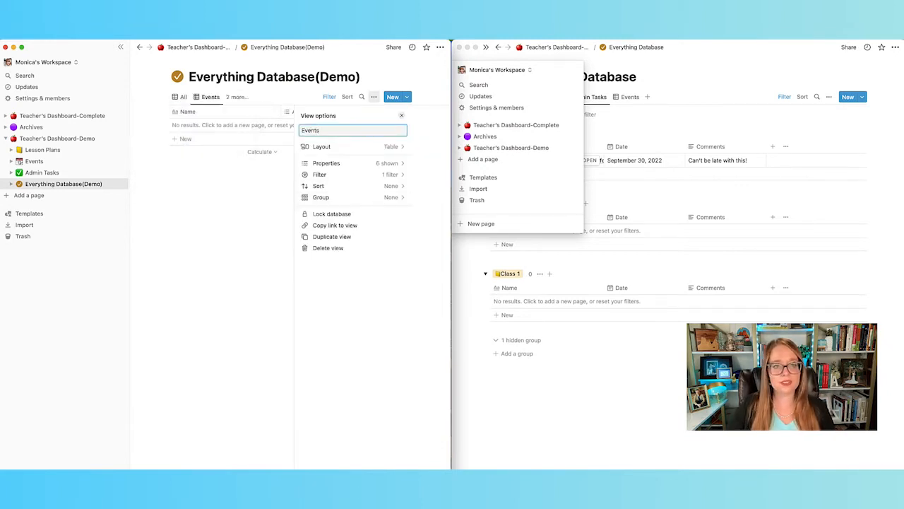
pyautogui.click(247, 187)
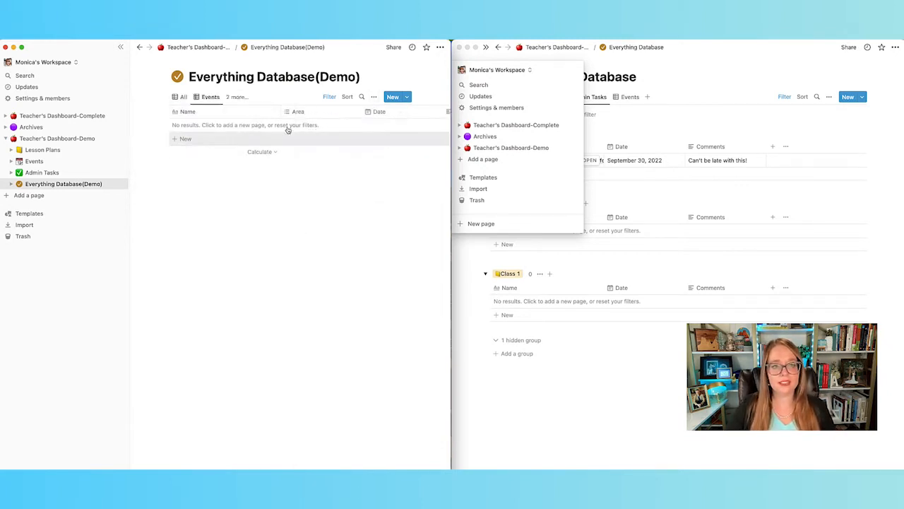
# Step: Change the Area filter of the demo database's Events view so it contains only Events
pyautogui.click(322, 100)
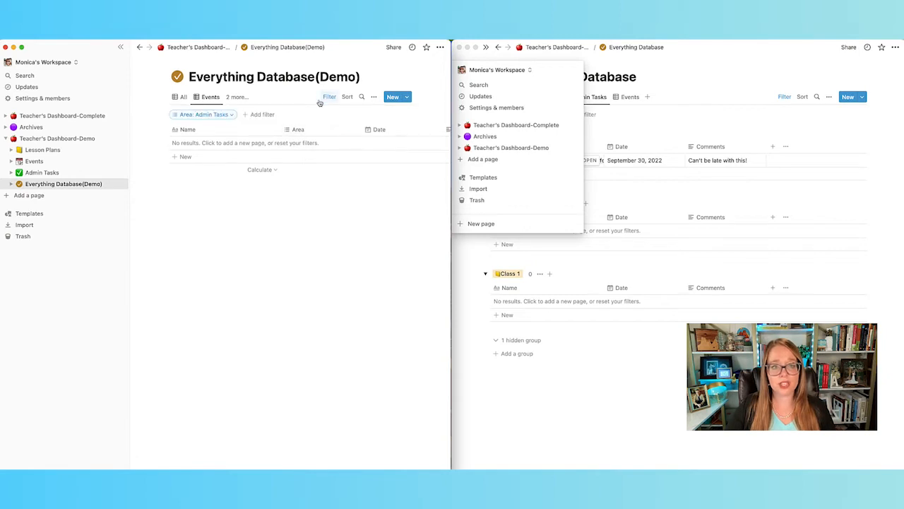
pyautogui.click(192, 114)
pyautogui.click(158, 165)
pyautogui.click(159, 177)
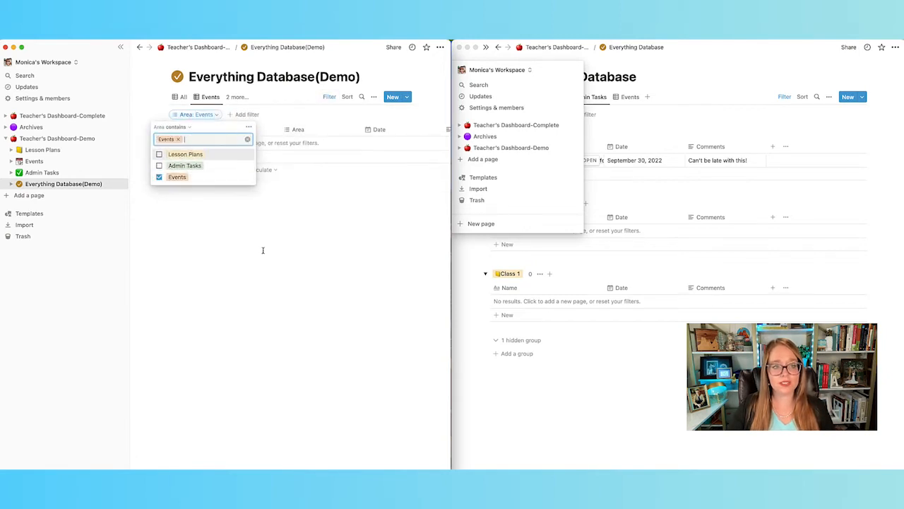
pyautogui.click(243, 180)
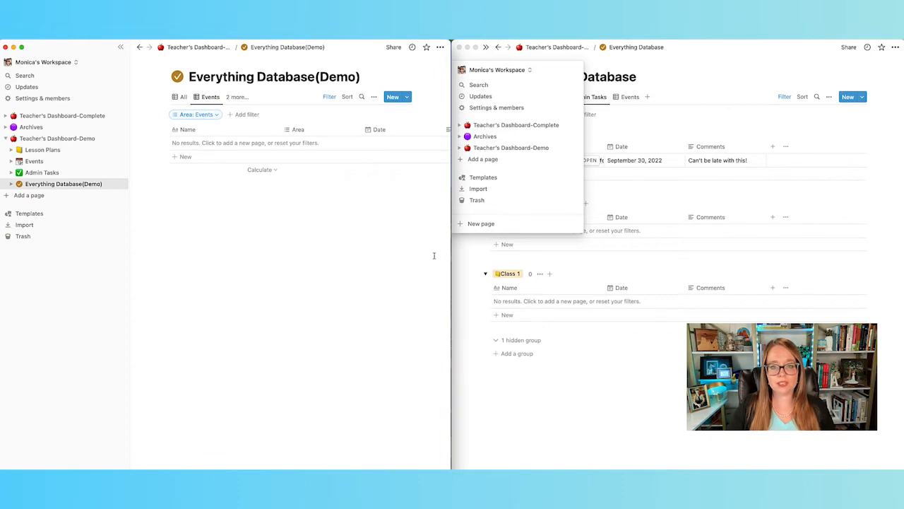
# Step: Widen the demo window and review the All, Lesson Plans, Admin Tasks and Events views, checking the Area filter of each filtered view
pyautogui.hotkey('ctrl', 'alt', 'Return')
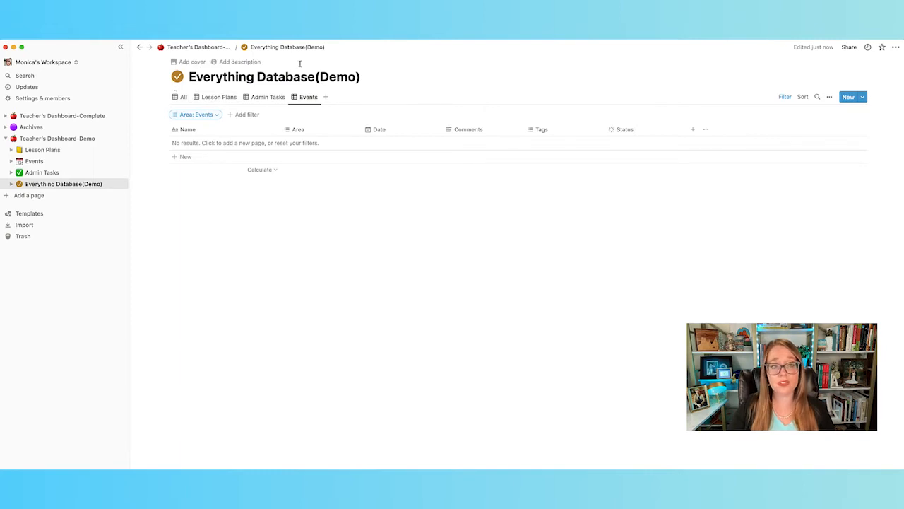
pyautogui.click(184, 97)
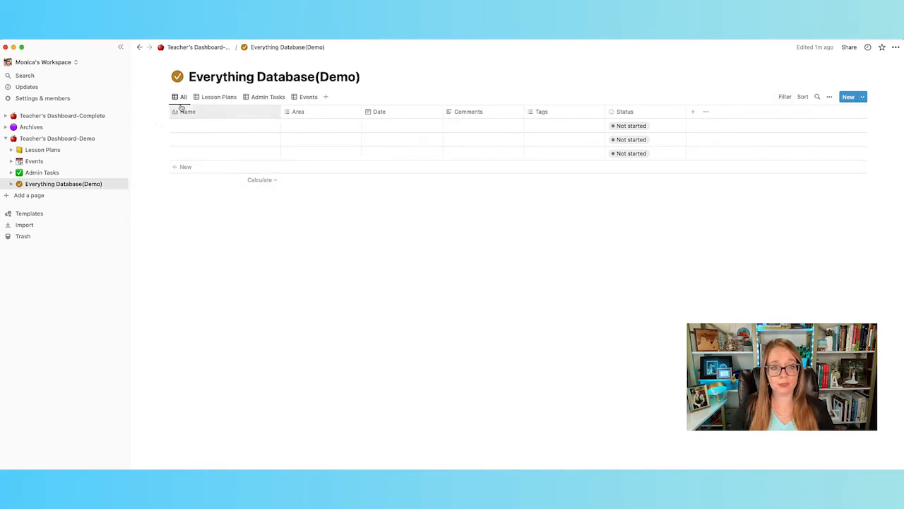
pyautogui.click(209, 99)
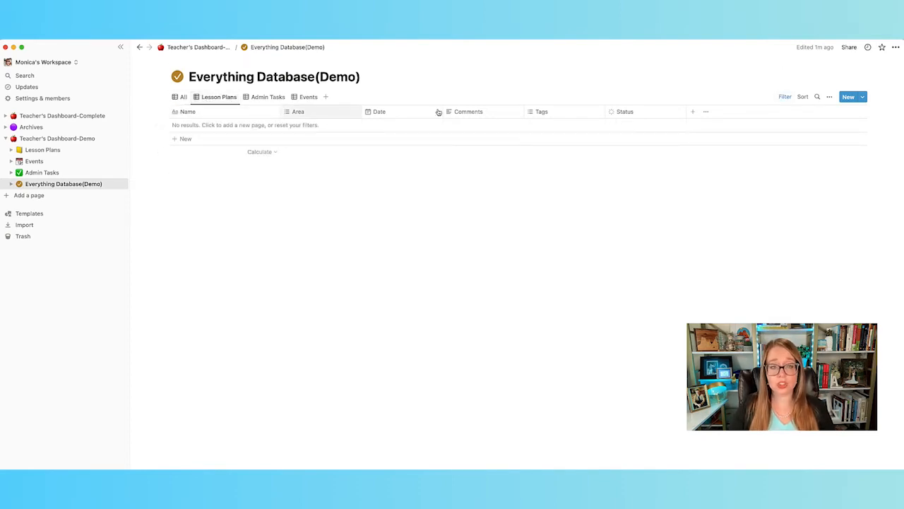
pyautogui.click(784, 96)
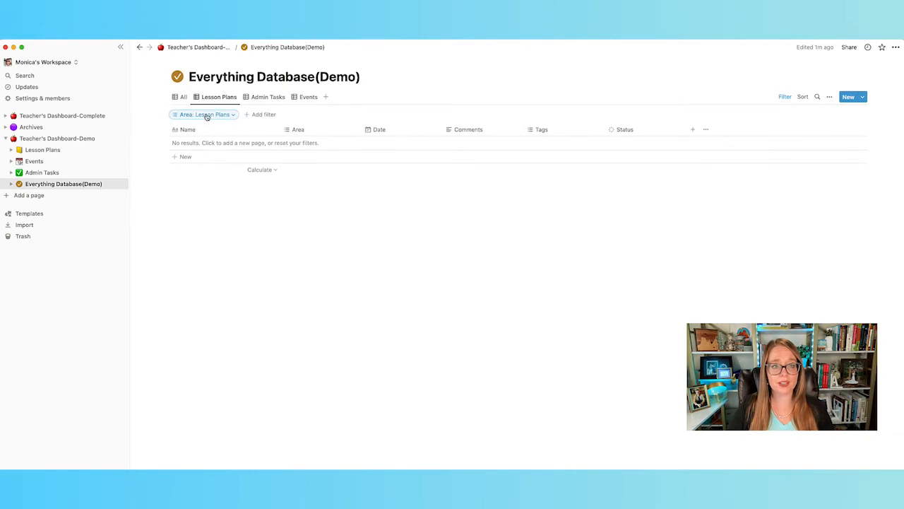
pyautogui.click(208, 115)
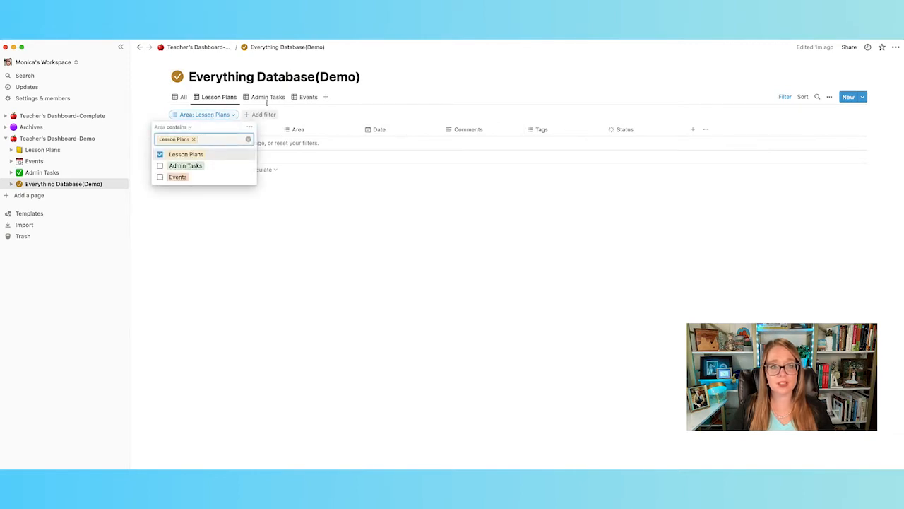
pyautogui.click(268, 96)
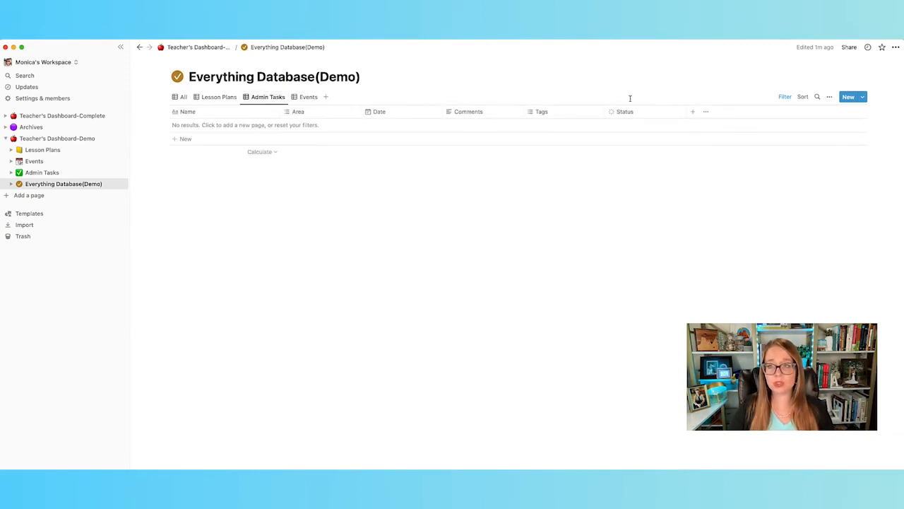
pyautogui.click(783, 96)
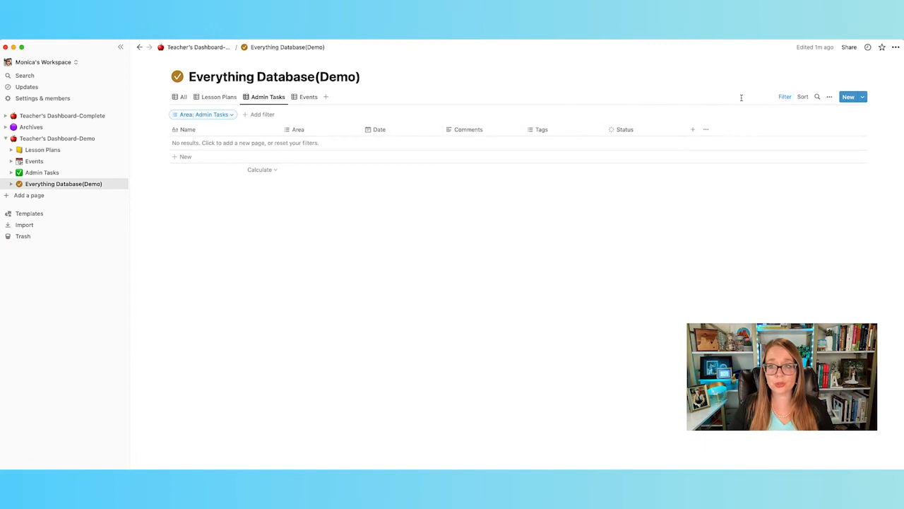
pyautogui.click(205, 115)
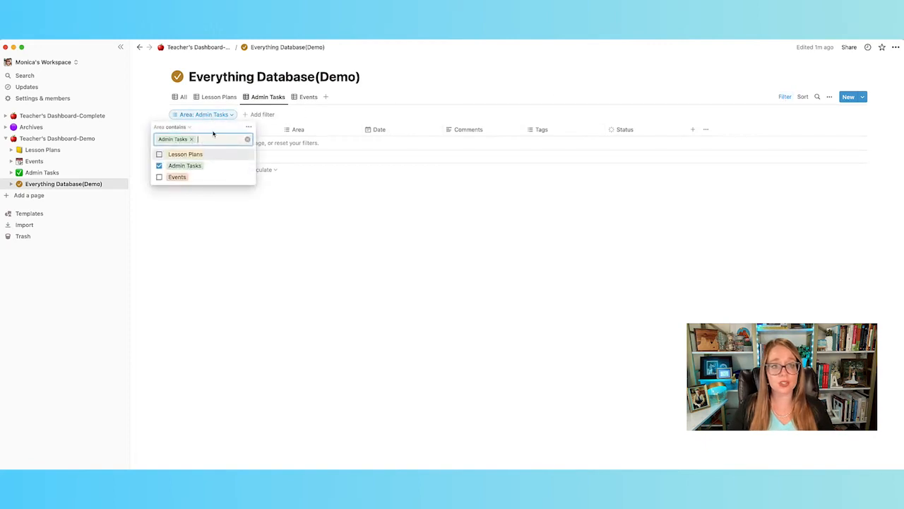
pyautogui.click(306, 103)
pyautogui.click(785, 97)
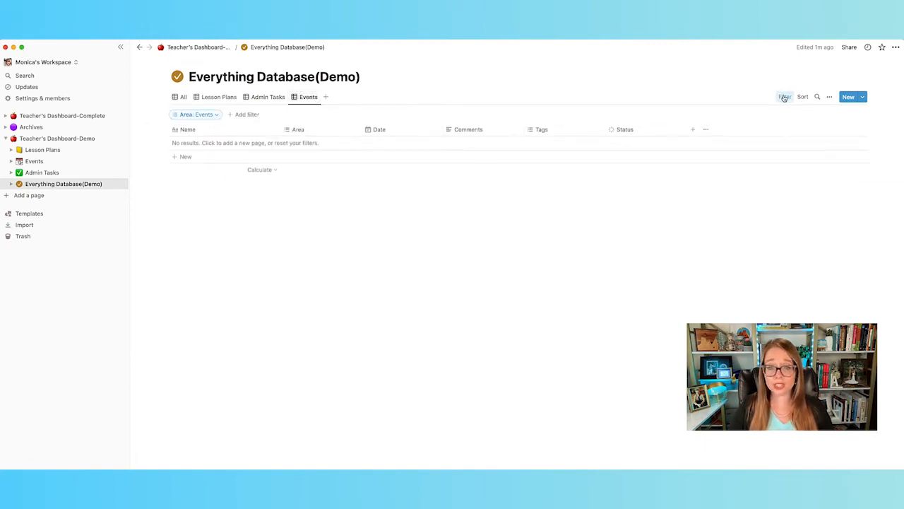
pyautogui.click(195, 114)
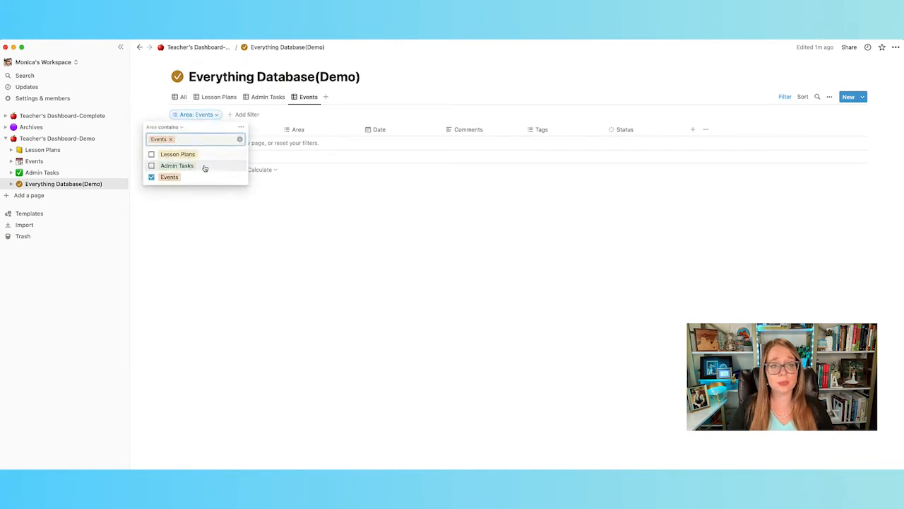
pyautogui.click(414, 231)
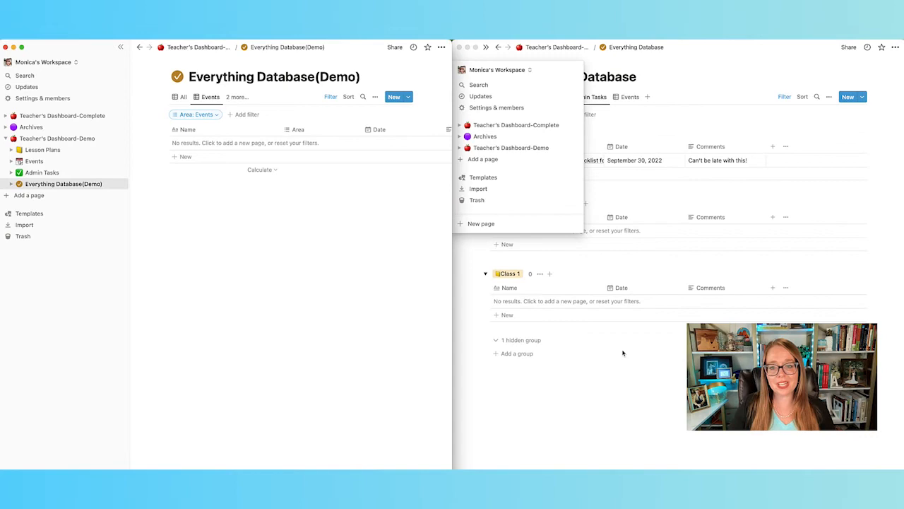
# Step: Show the All view in both the completed database and the demo database
pyautogui.click(625, 241)
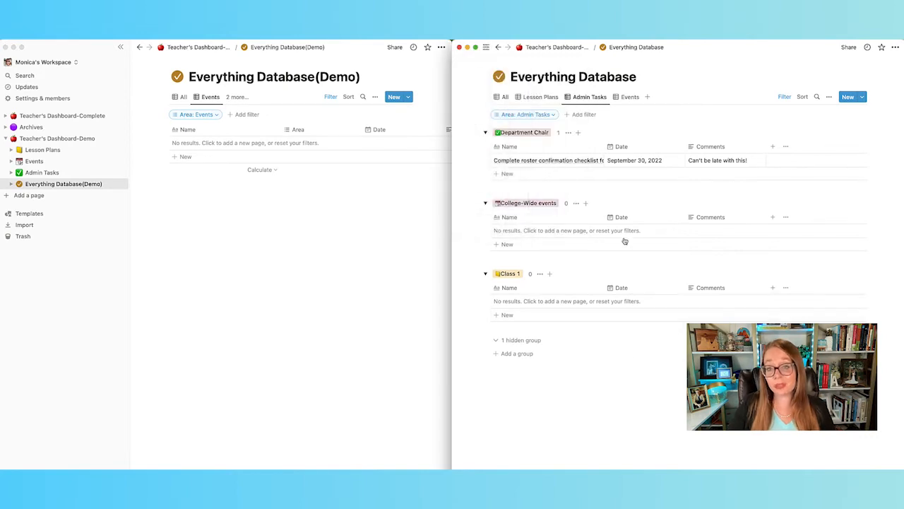
pyautogui.click(503, 96)
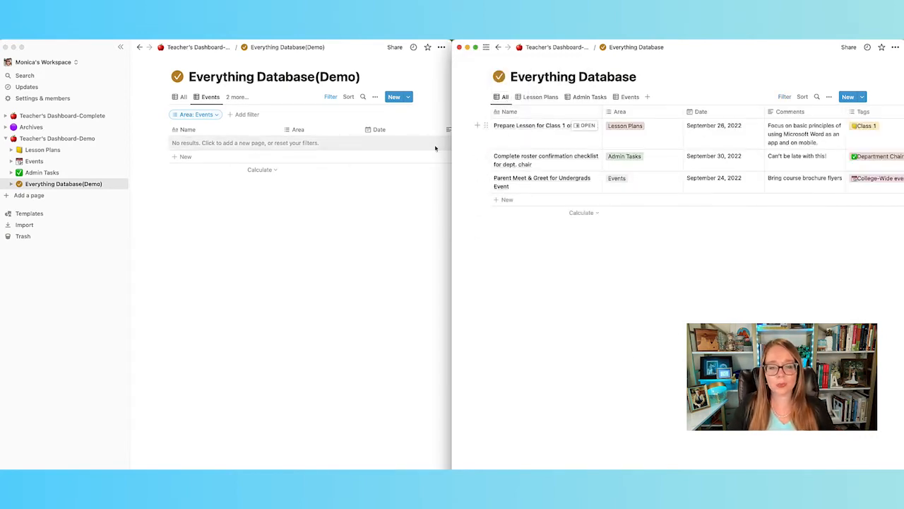
pyautogui.click(180, 96)
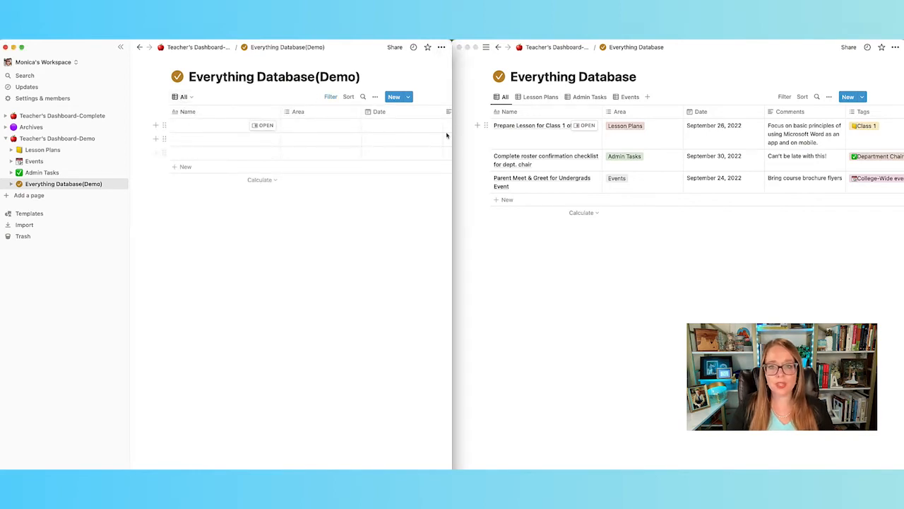
# Step: Copy the name "Prepare Lesson for Class 1 of ITG 148" from the completed database into the demo database's first entry
pyautogui.click(487, 138)
pyautogui.click(513, 135)
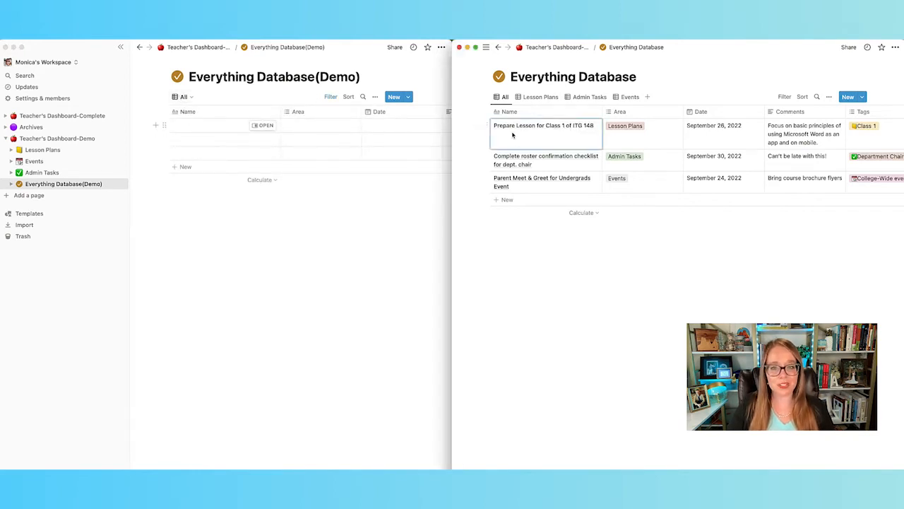
pyautogui.tripleClick(512, 125)
pyautogui.hotkey('ctrl', 'c')
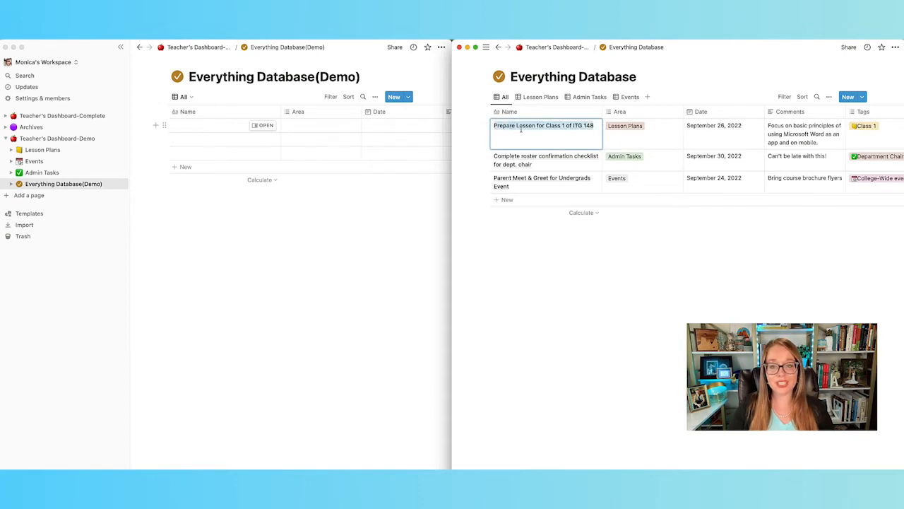
pyautogui.click(212, 129)
pyautogui.click(199, 124)
pyautogui.hotkey('ctrl', 'v')
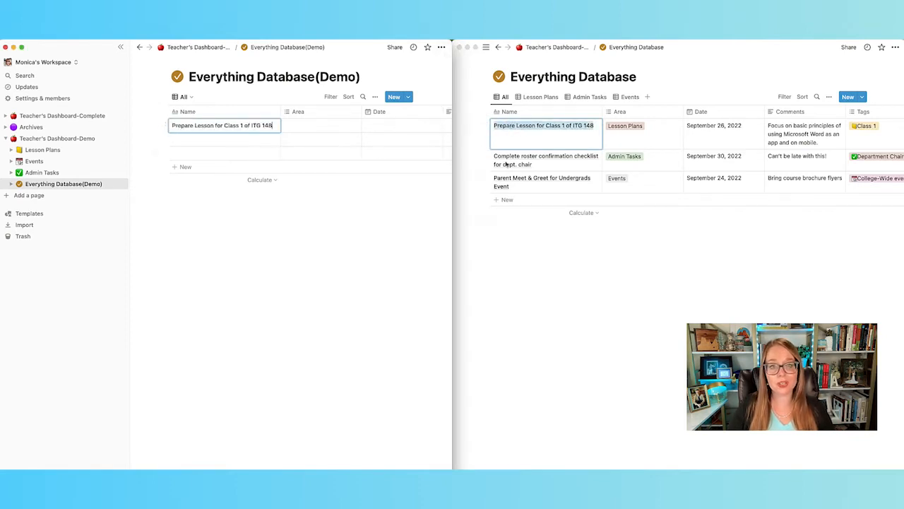
# Step: Copy the name "Complete roster confirmation checklist for dept. chair" from the completed database into the demo database's second entry
pyautogui.click(529, 158)
pyautogui.tripleClick(526, 159)
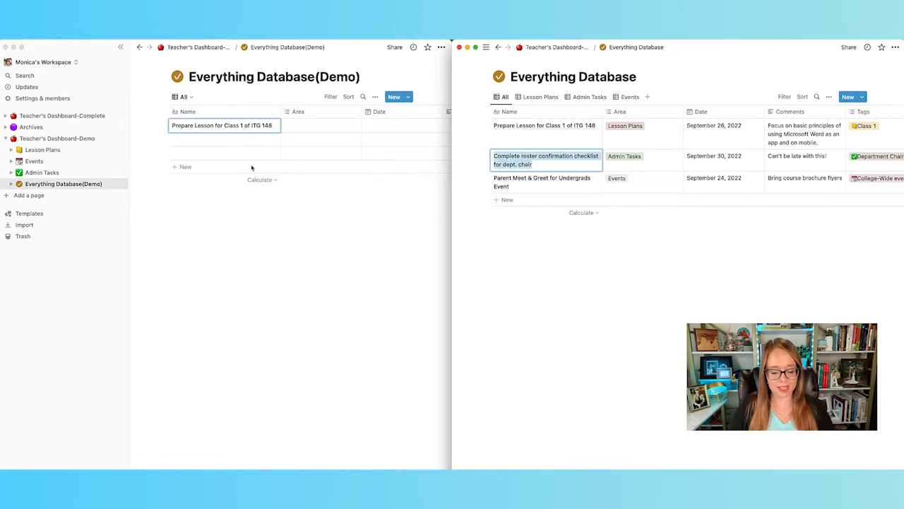
pyautogui.click(177, 149)
pyautogui.click(185, 145)
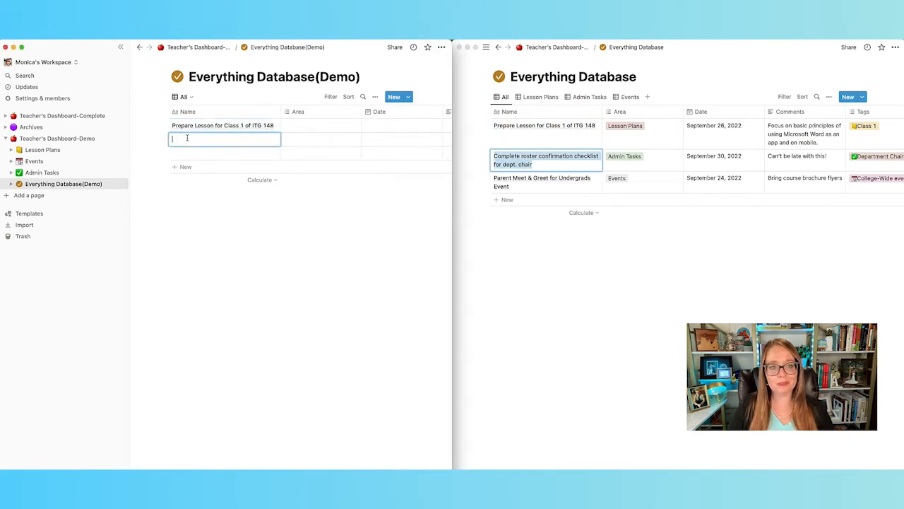
pyautogui.write('Complete roster confirmation checklist for dept. chair')
# Step: Copy the name "Parent Meet & Greet for Undergrads Event" from the completed database into the demo database's third entry
pyautogui.click(508, 181)
pyautogui.tripleClick(508, 184)
pyautogui.hotkey('ctrl', 'c')
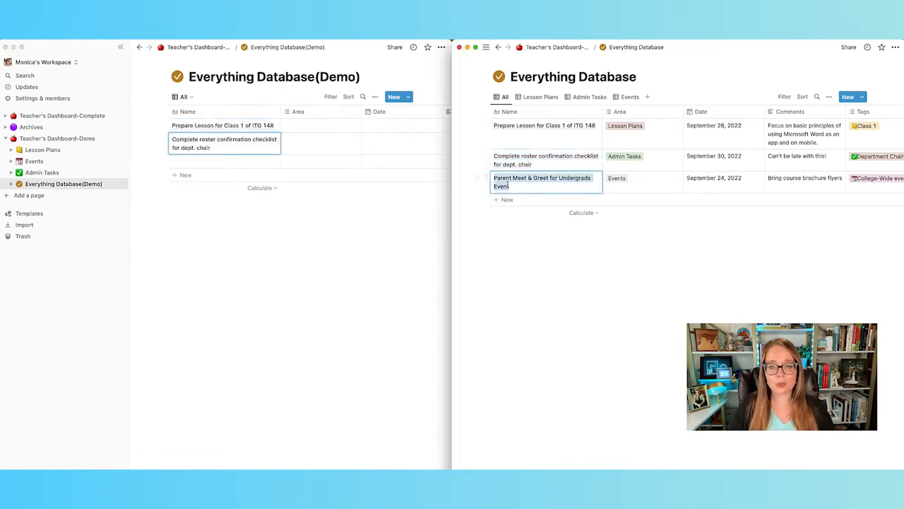
pyautogui.click(241, 166)
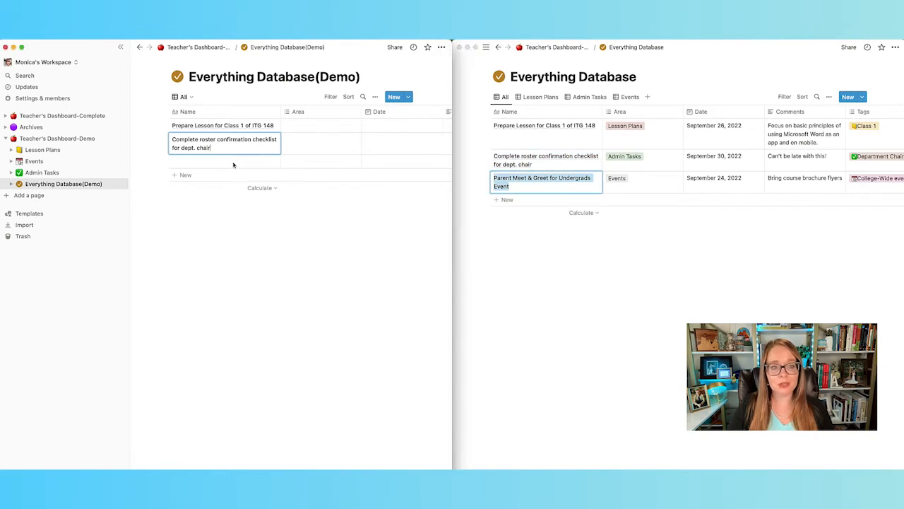
pyautogui.click(228, 161)
pyautogui.hotkey('ctrl', 'v')
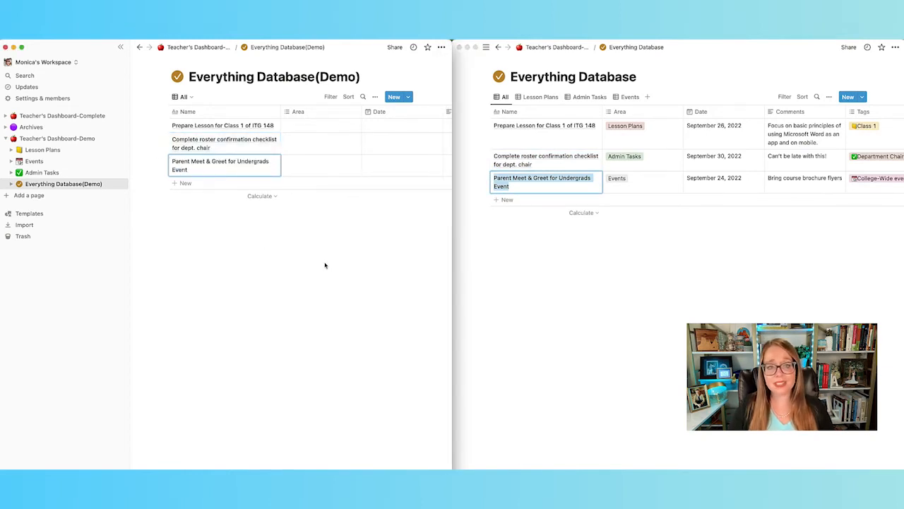
# Step: Set the Area of the demo entry "Prepare Lesson for Class 1 of ITG 148" to Lesson Plans
pyautogui.press('Escape')
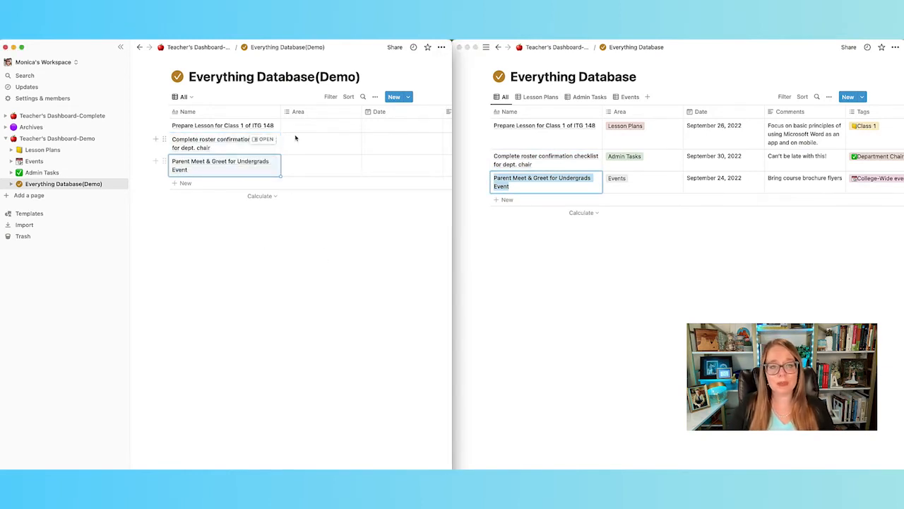
pyautogui.click(306, 142)
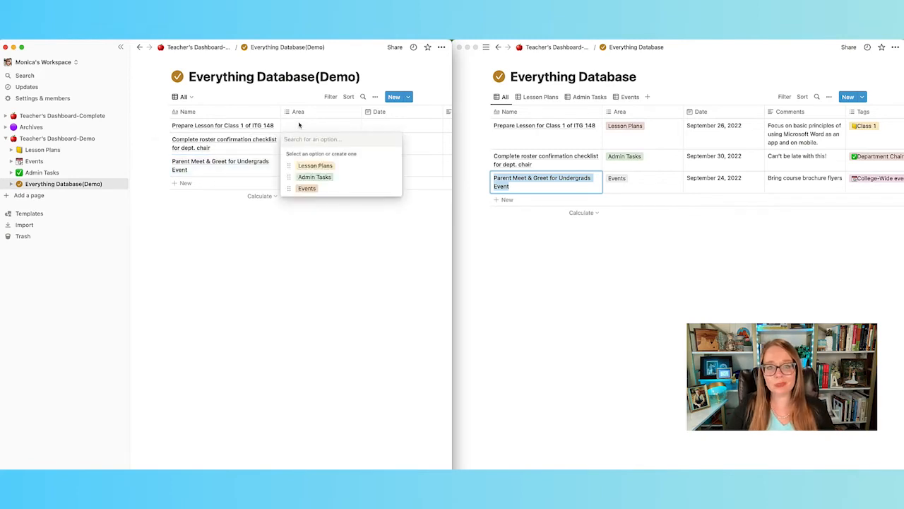
pyautogui.click(299, 125)
pyautogui.click(299, 124)
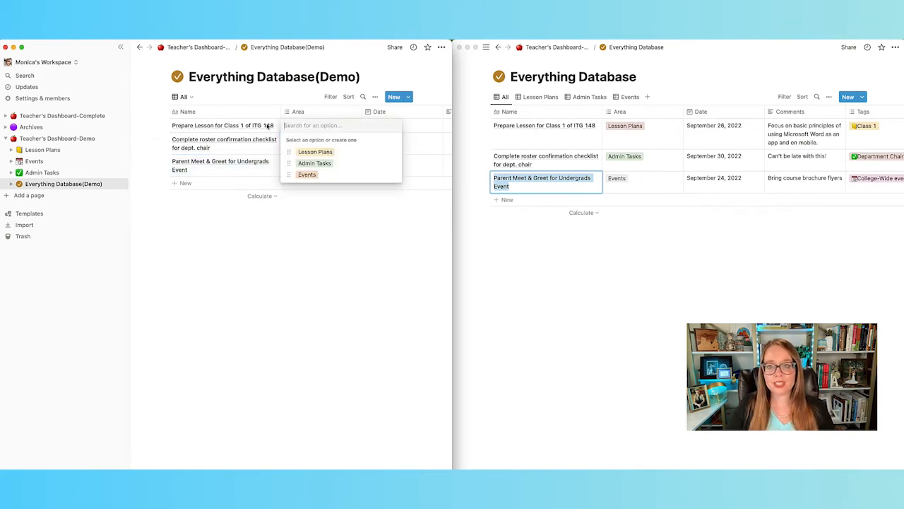
pyautogui.click(356, 261)
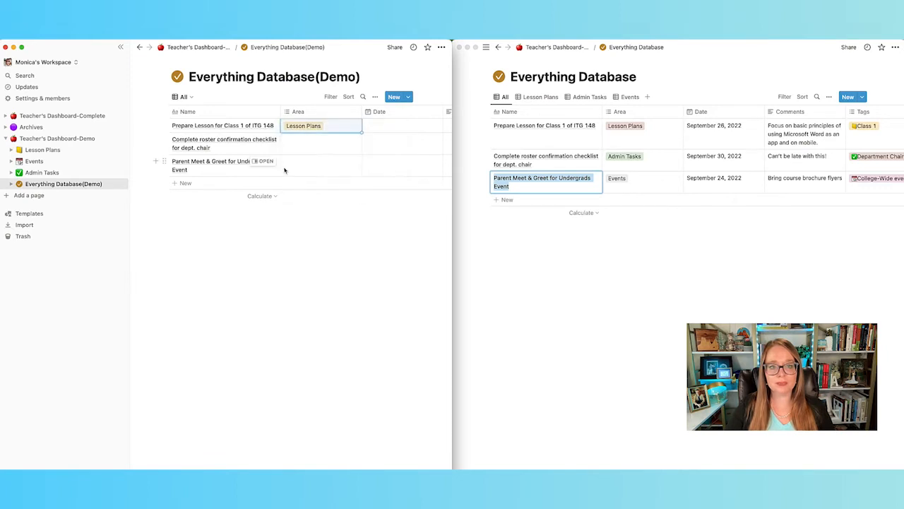
# Step: Set the Area to Admin Tasks for the demo's roster checklist entry and to Events for the Parent Meet & Greet entry
pyautogui.click(307, 143)
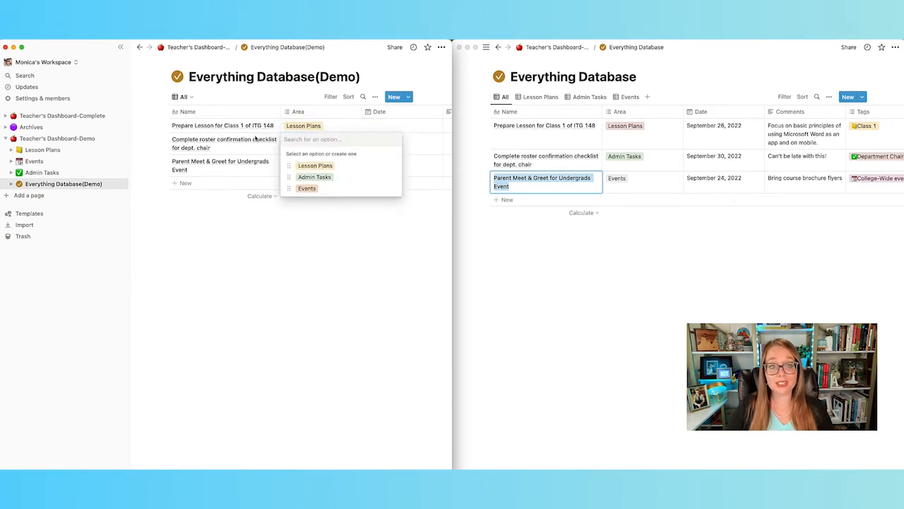
pyautogui.click(311, 178)
pyautogui.click(361, 247)
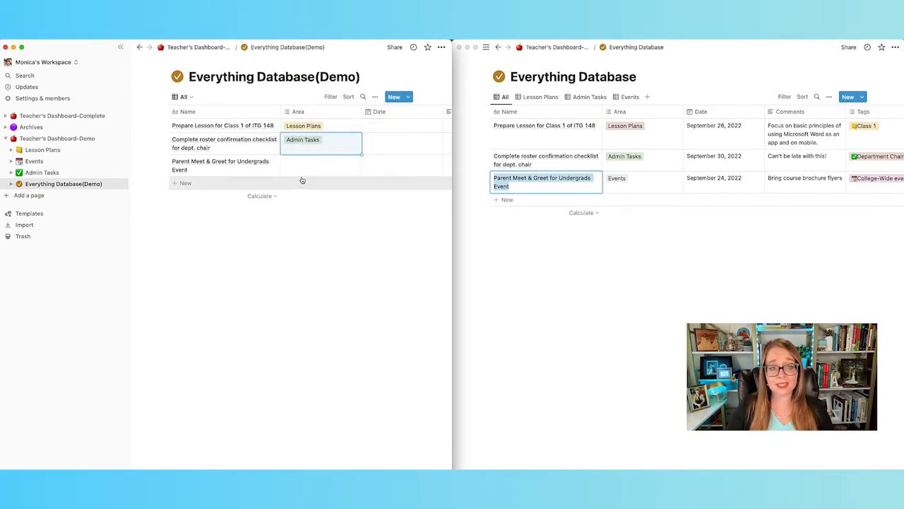
pyautogui.click(304, 166)
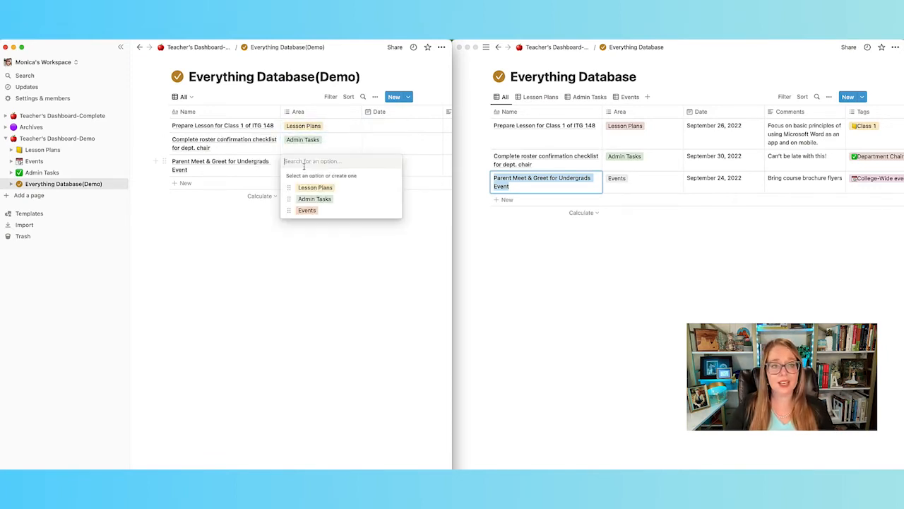
pyautogui.click(306, 210)
pyautogui.click(366, 249)
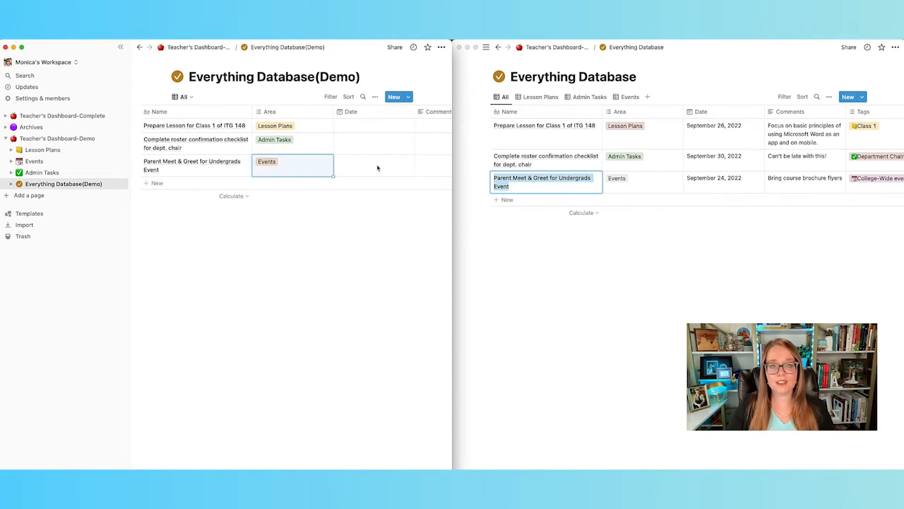
# Step: Set the date of the demo's lesson preparation entry to September 26, 2022
pyautogui.hscroll(2, 376, 168)
pyautogui.click(338, 128)
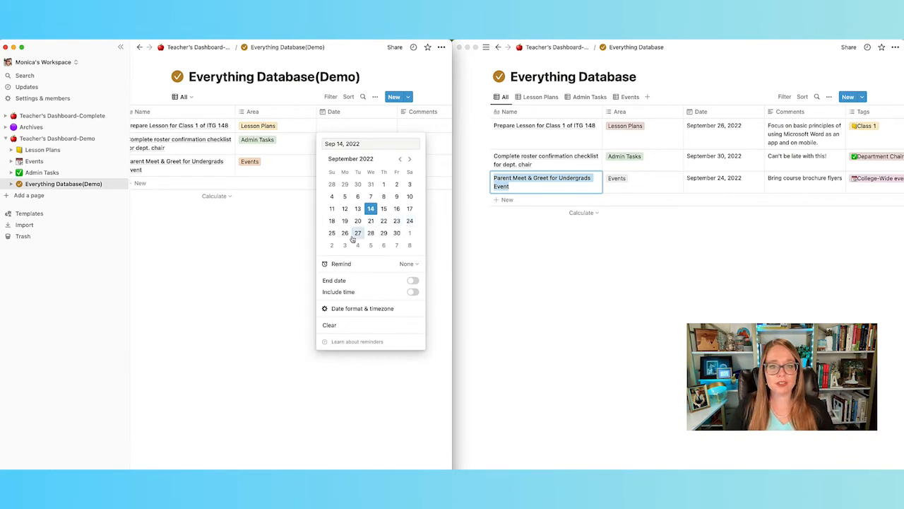
pyautogui.click(344, 232)
pyautogui.press('Escape')
# Step: Date the demo's roster checklist entry September 30, 2022 and the Parent Meet & Greet entry September 24, 2022
pyautogui.click(349, 145)
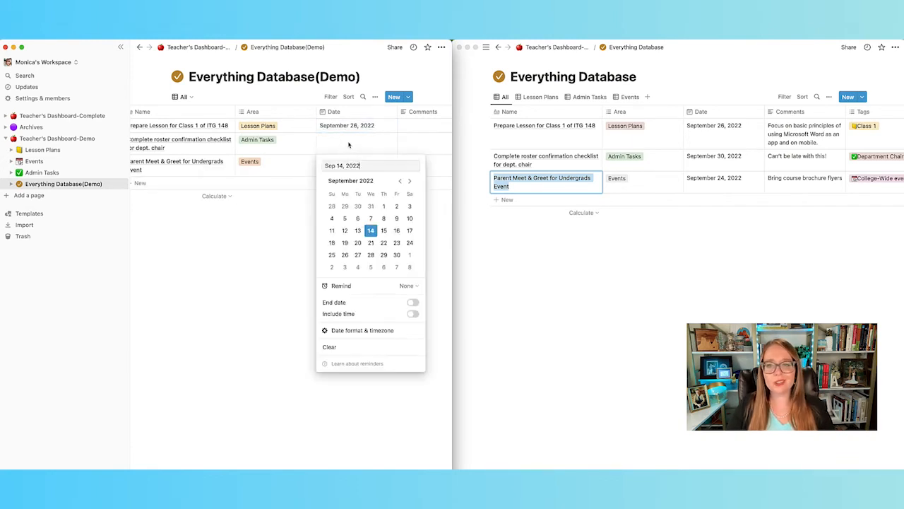
pyautogui.click(396, 255)
pyautogui.press('Escape')
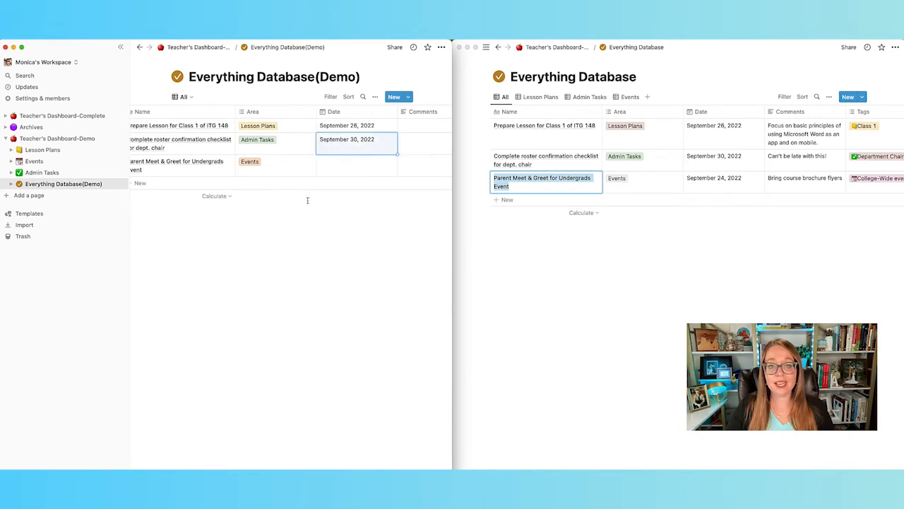
pyautogui.click(356, 162)
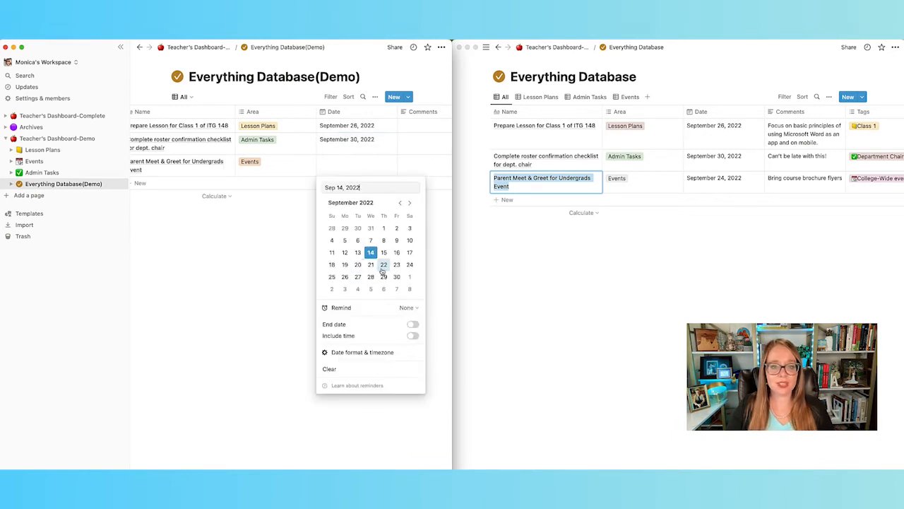
pyautogui.click(408, 265)
pyautogui.press('Escape')
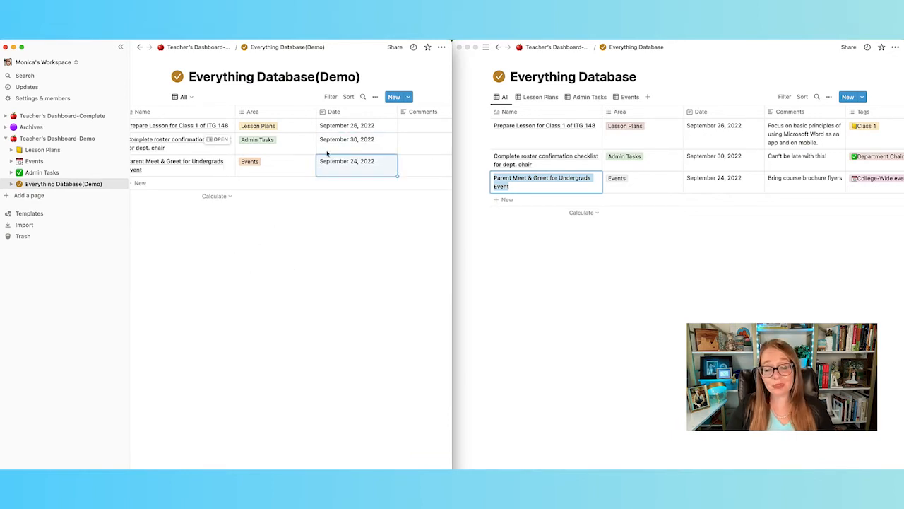
# Step: Copy the comment "Focus on basic principles of using Microsoft Word as an app and on mobile." into the demo's first entry
pyautogui.hscroll(2, 328, 153)
pyautogui.hscroll(2, 329, 152)
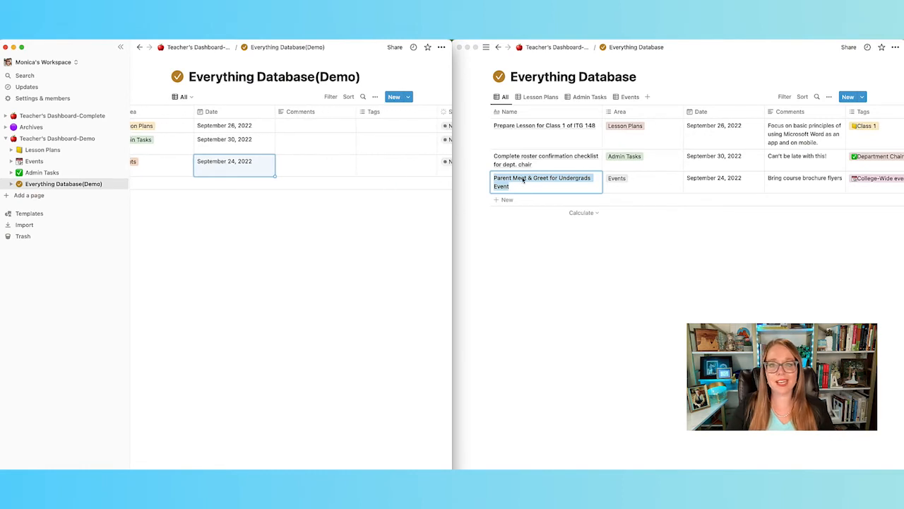
pyautogui.click(790, 146)
pyautogui.click(790, 141)
pyautogui.click(788, 140)
pyautogui.press('super+c')
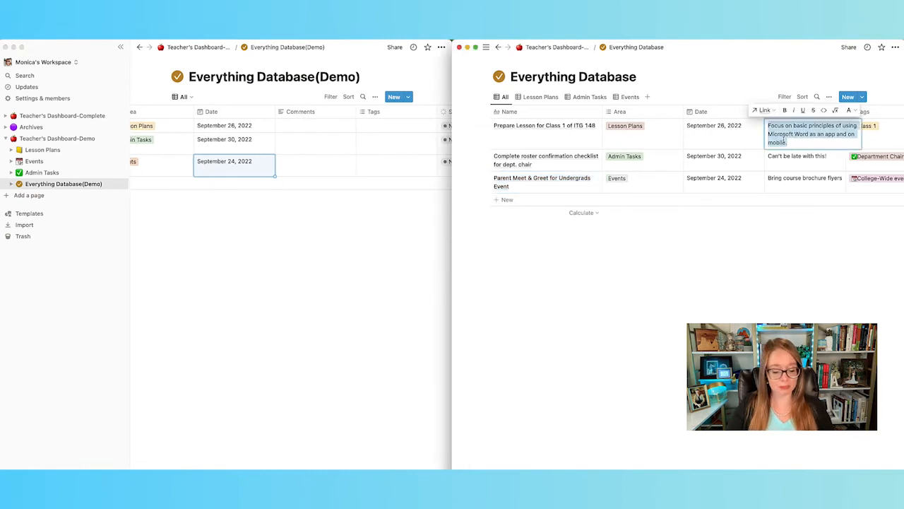
pyautogui.click(320, 132)
pyautogui.click(317, 125)
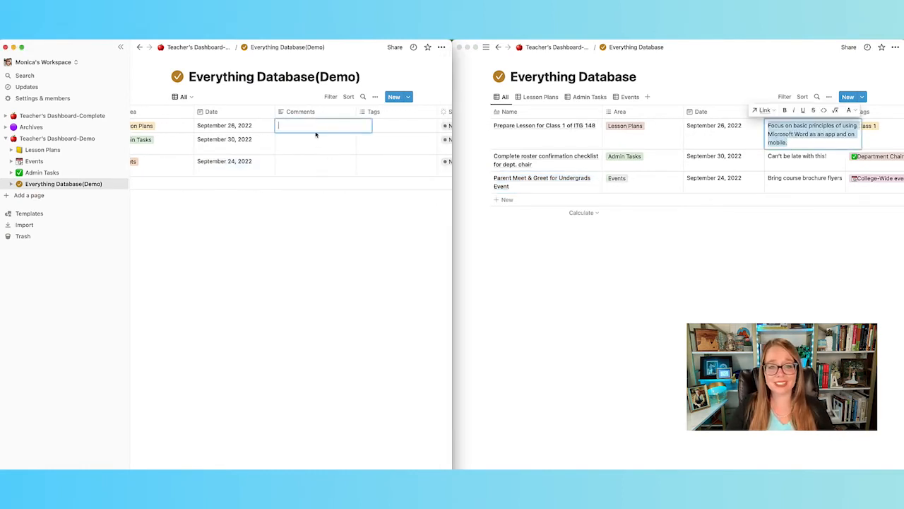
pyautogui.press('super+v')
# Step: Copy the comment "Can't be late with this!" from the completed database into the demo's second entry
pyautogui.click(815, 165)
pyautogui.click(813, 163)
pyautogui.click(812, 157)
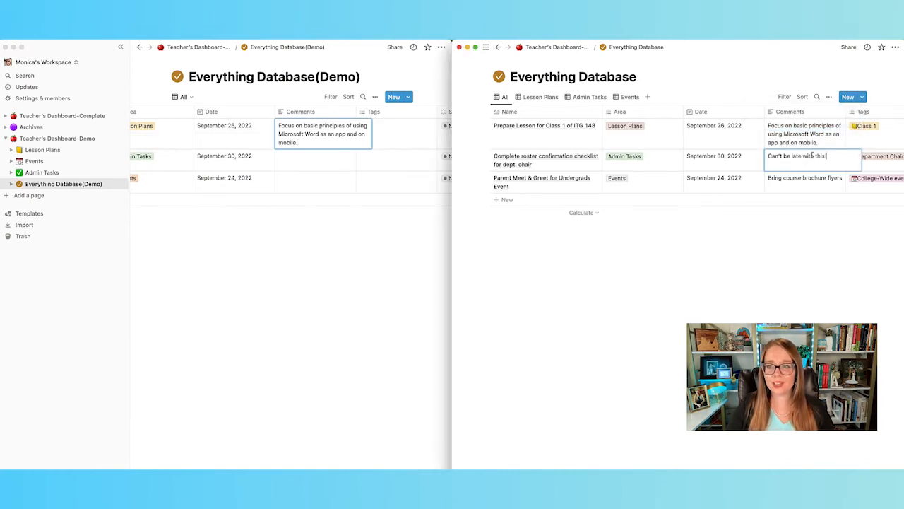
pyautogui.press('super+a')
pyautogui.press('super+c')
pyautogui.click(328, 189)
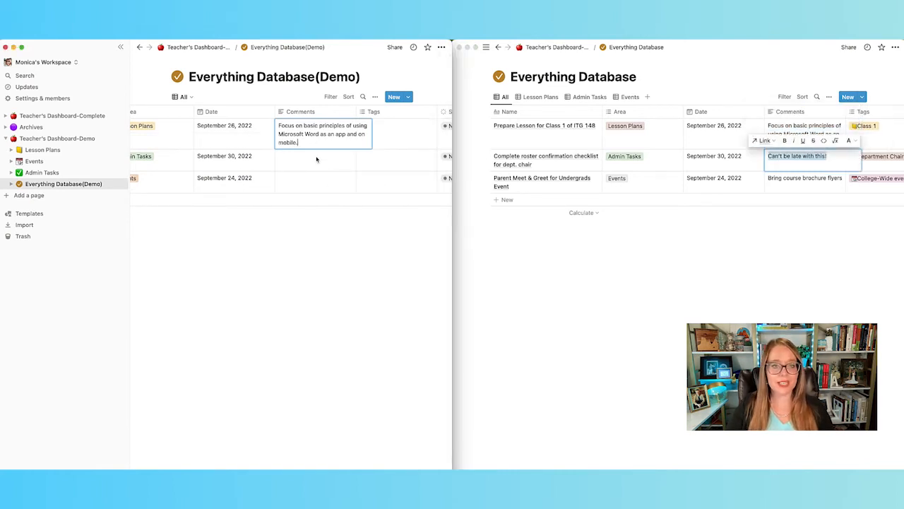
pyautogui.click(316, 159)
pyautogui.click(313, 161)
pyautogui.press('super+v')
# Step: Copy the comment "Bring course brochure flyers" from the completed database into the demo's third entry
pyautogui.click(770, 179)
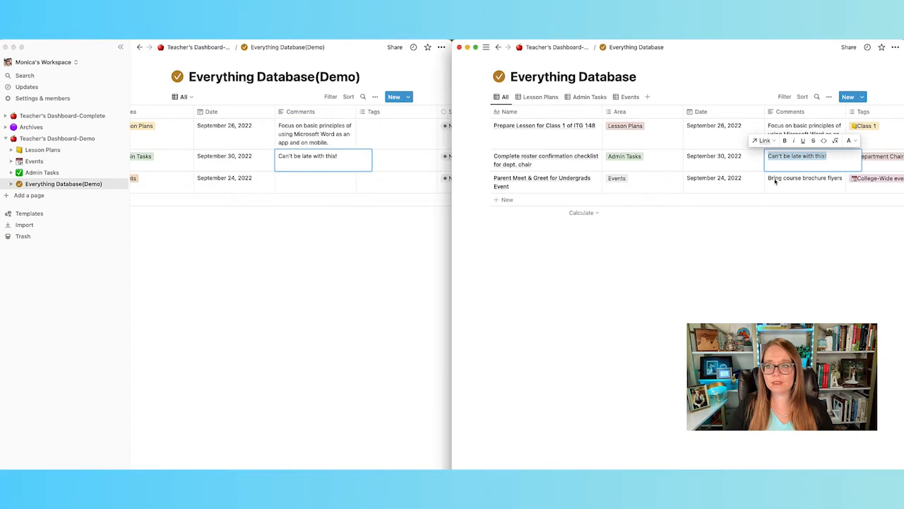
pyautogui.click(770, 180)
pyautogui.click(772, 179)
pyautogui.press('super+a')
pyautogui.press('super+c')
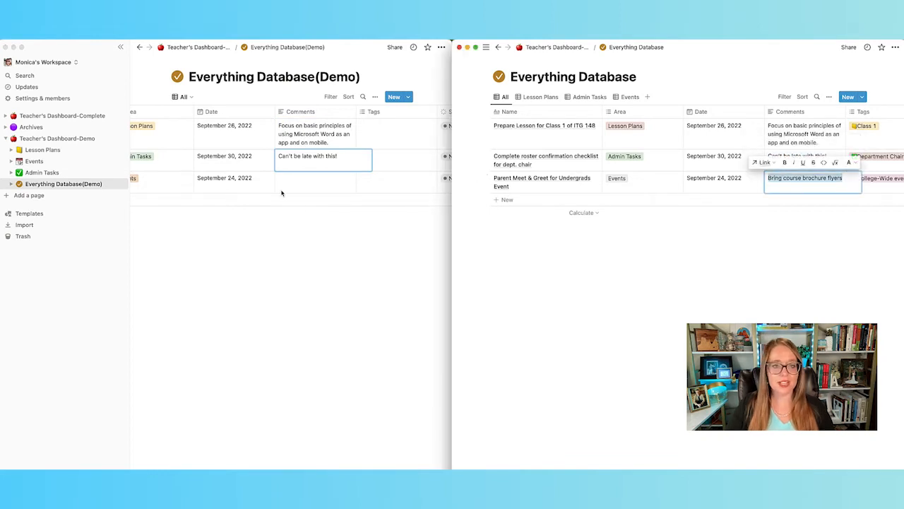
pyautogui.click(281, 193)
pyautogui.click(302, 186)
pyautogui.click(303, 186)
pyautogui.press('super+v')
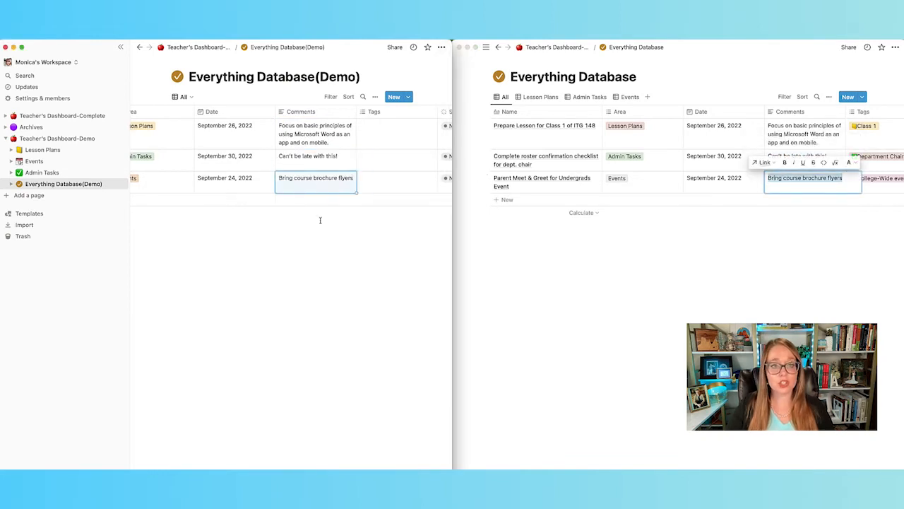
# Step: Tag the demo's first entry with Class 1, matching the tag in the completed database
pyautogui.hscroll(5, 316, 177)
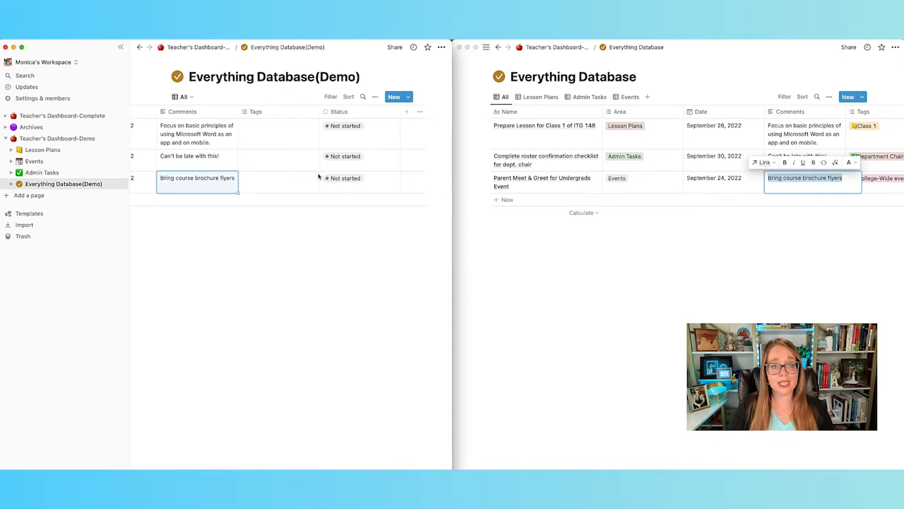
pyautogui.click(825, 241)
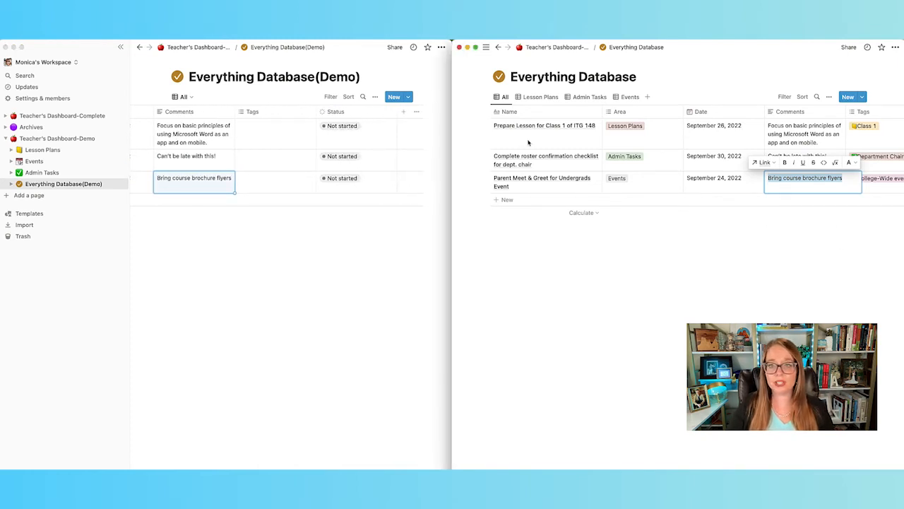
pyautogui.press('Escape')
pyautogui.hscroll(2, 797, 148)
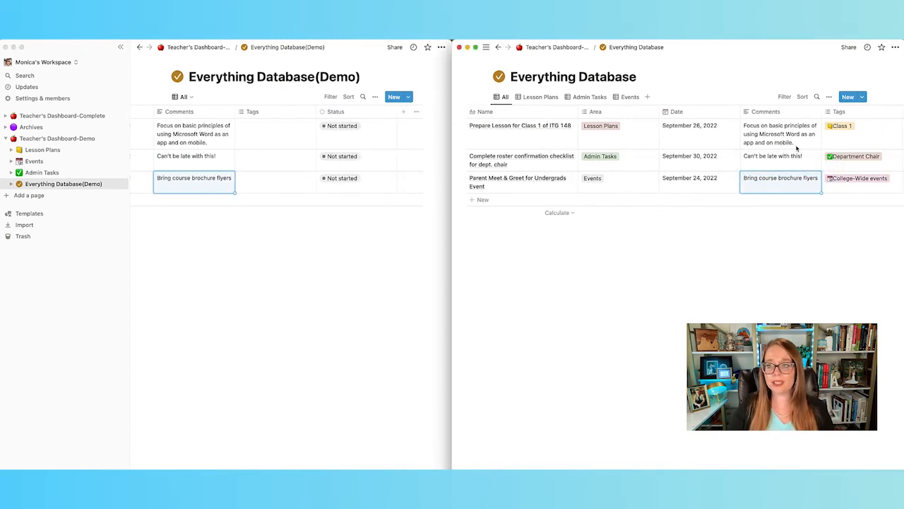
pyautogui.hscroll(5, 797, 148)
pyautogui.click(247, 128)
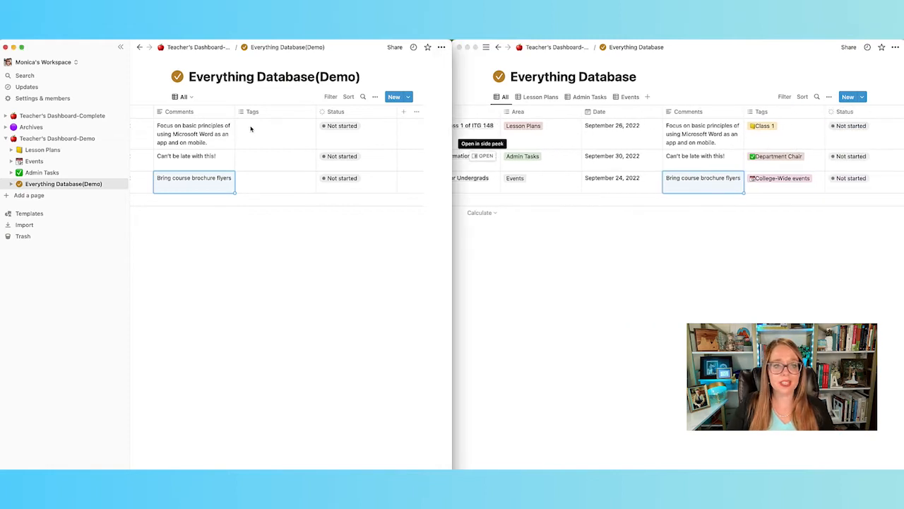
pyautogui.click(251, 129)
pyautogui.click(264, 175)
pyautogui.press('Escape')
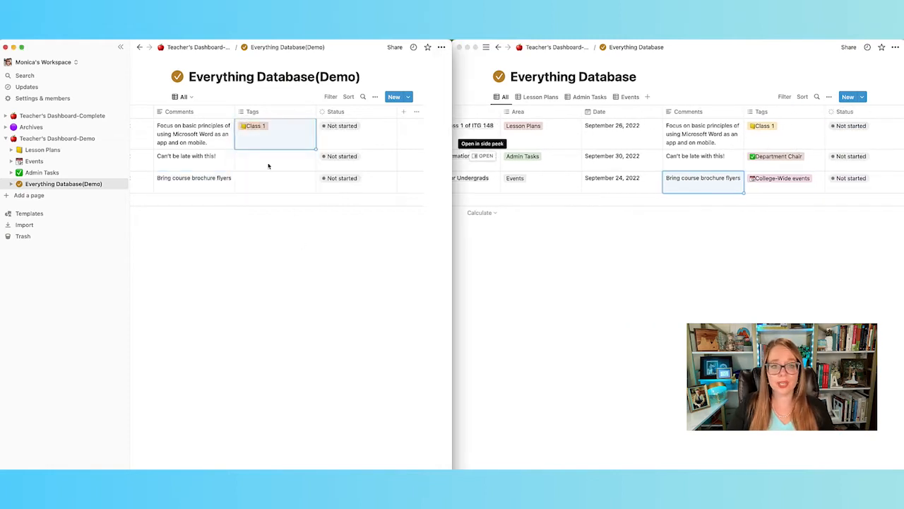
# Step: Tag the demo's second entry with Department Chair and the third entry with College-wide Events
pyautogui.click(268, 165)
pyautogui.click(277, 193)
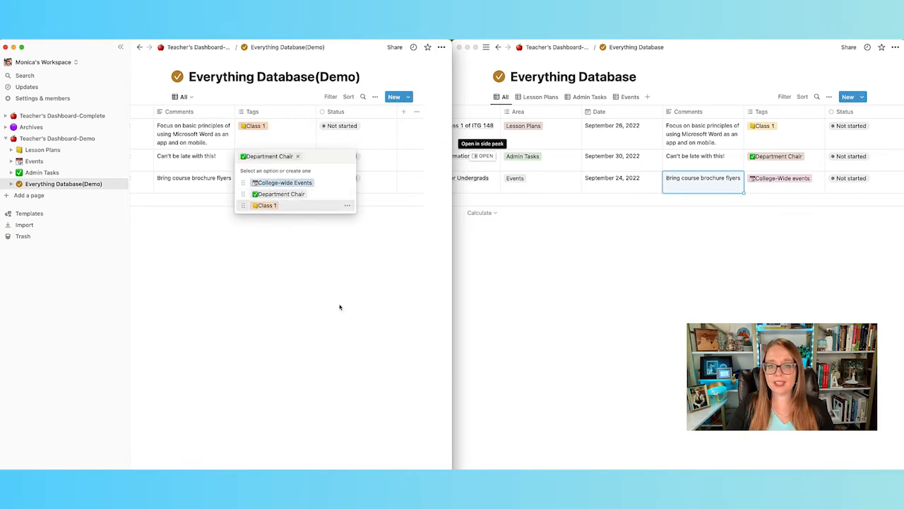
pyautogui.press('Escape')
pyautogui.click(263, 186)
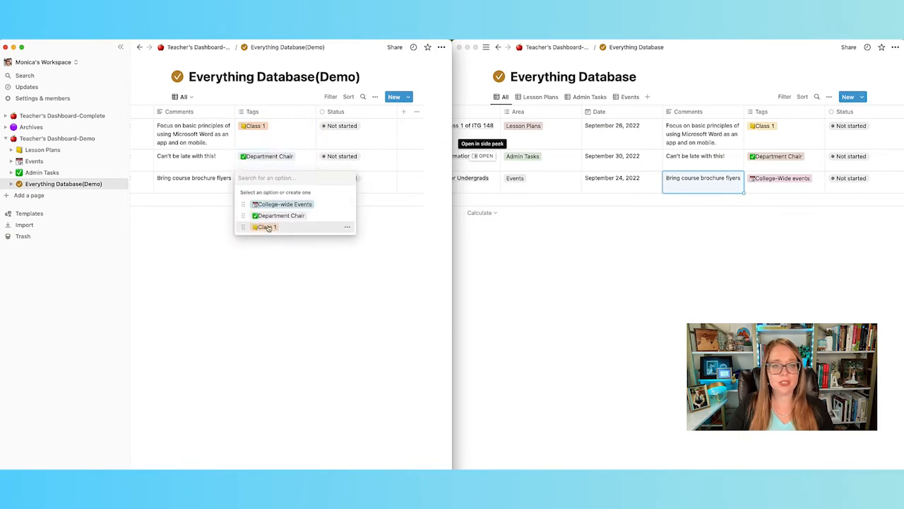
pyautogui.click(282, 204)
pyautogui.press('Escape')
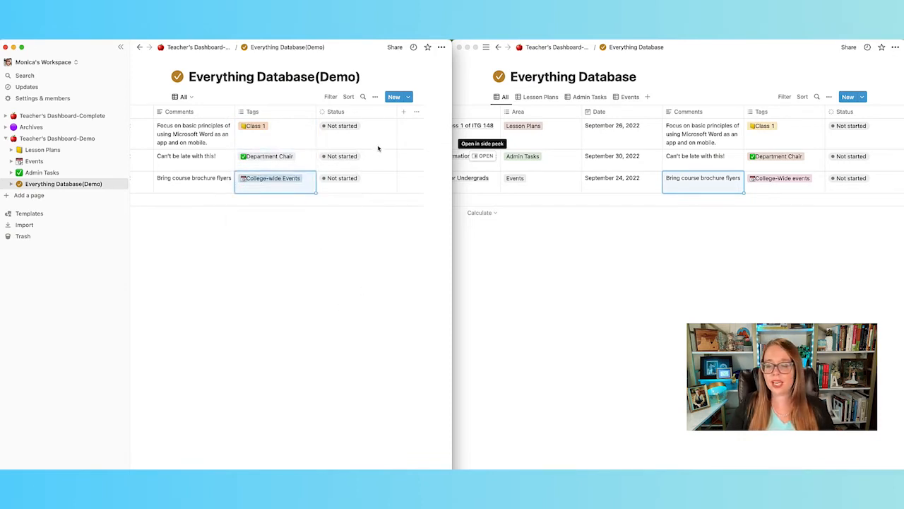
# Step: Examine the Lesson Plans, Admin Tasks and Events views of the completed Everything Database
pyautogui.hscroll(-6, 345, 153)
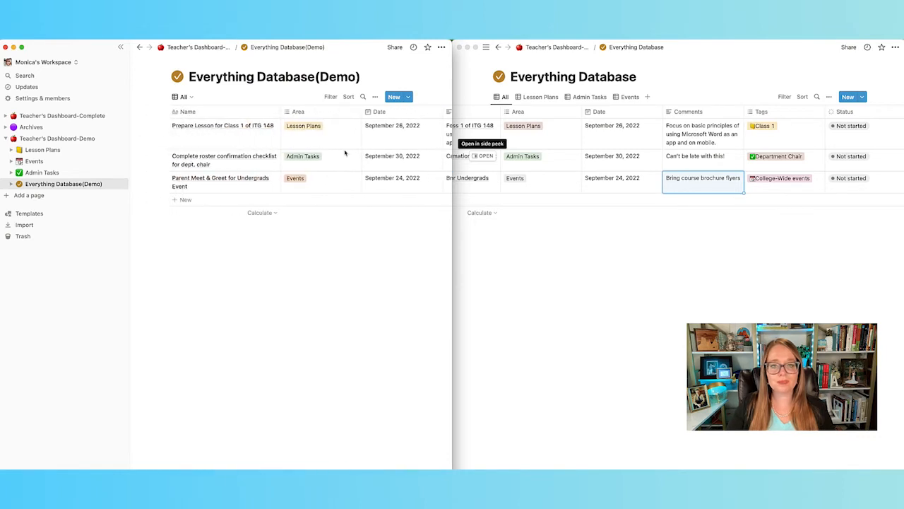
pyautogui.click(516, 259)
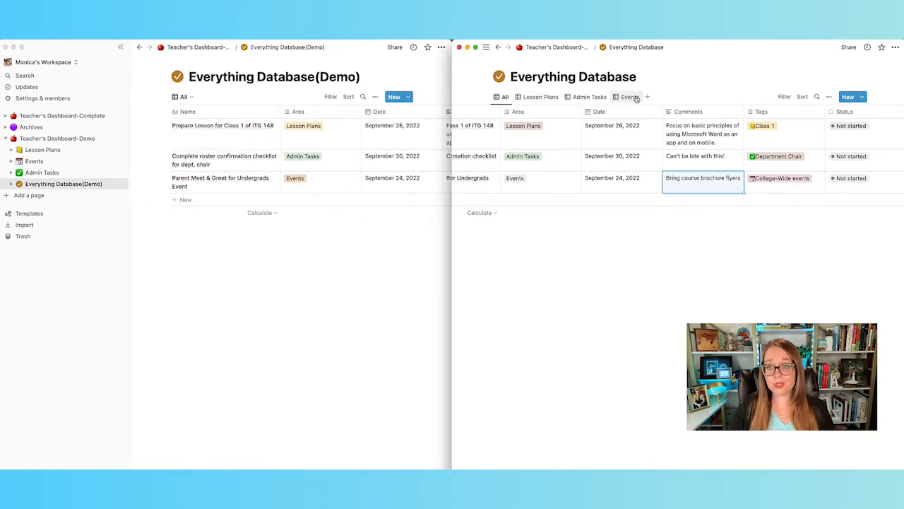
pyautogui.click(533, 99)
pyautogui.click(581, 97)
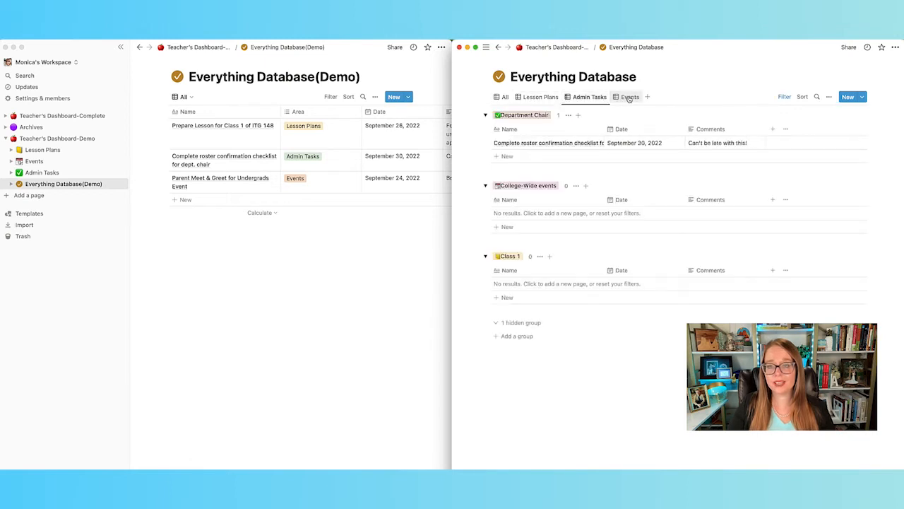
pyautogui.click(628, 98)
pyautogui.click(598, 99)
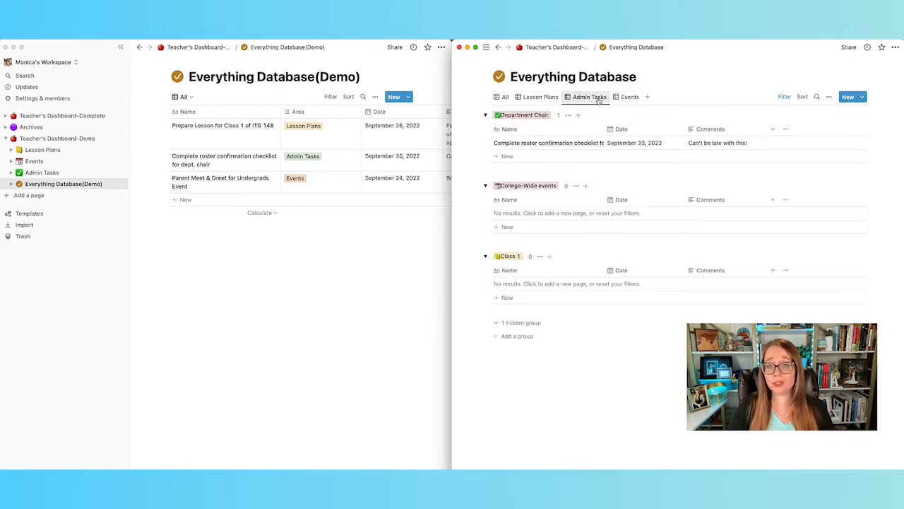
pyautogui.click(532, 97)
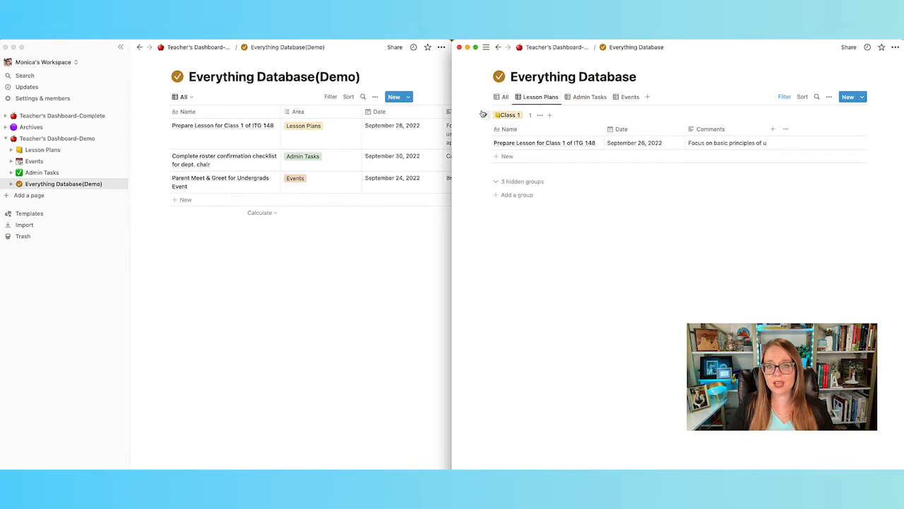
# Step: Switch the demo Everything Database to its Lesson Plans view
pyautogui.click(187, 100)
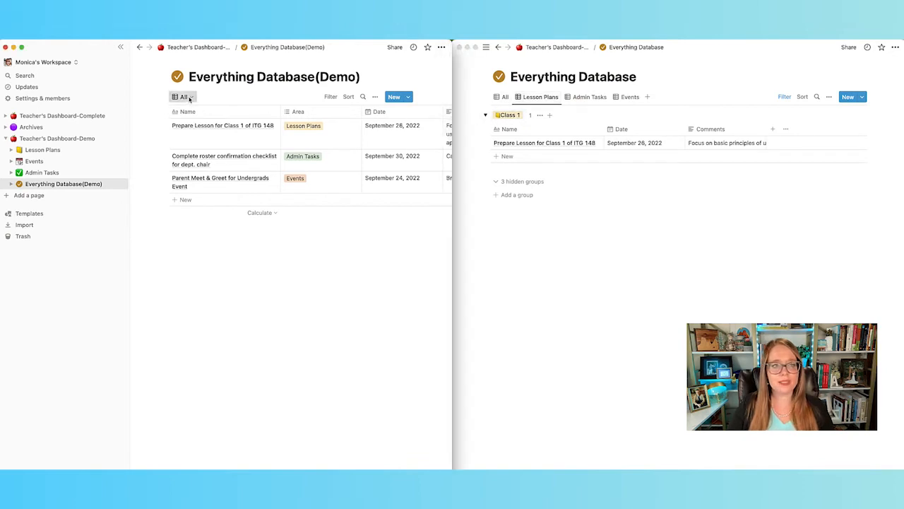
pyautogui.click(185, 97)
pyautogui.click(190, 146)
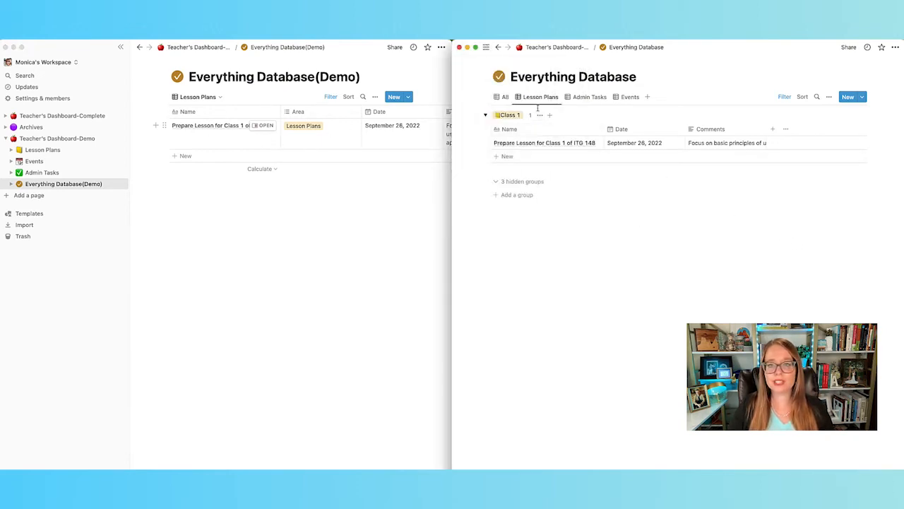
# Step: Add the entry "Prepare Lesson for Class 2 of ITG 149" to the Class 1 group of the completed database
pyautogui.click(522, 156)
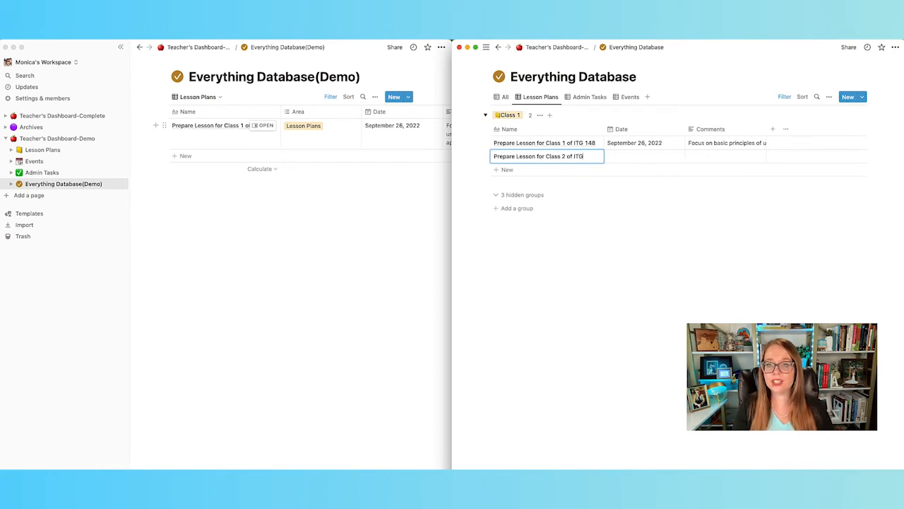
pyautogui.press('Tab')
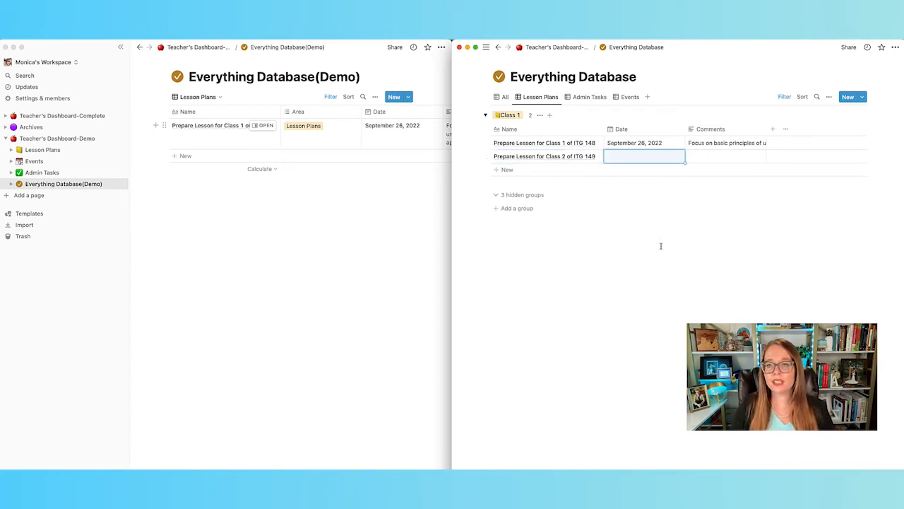
pyautogui.click(662, 246)
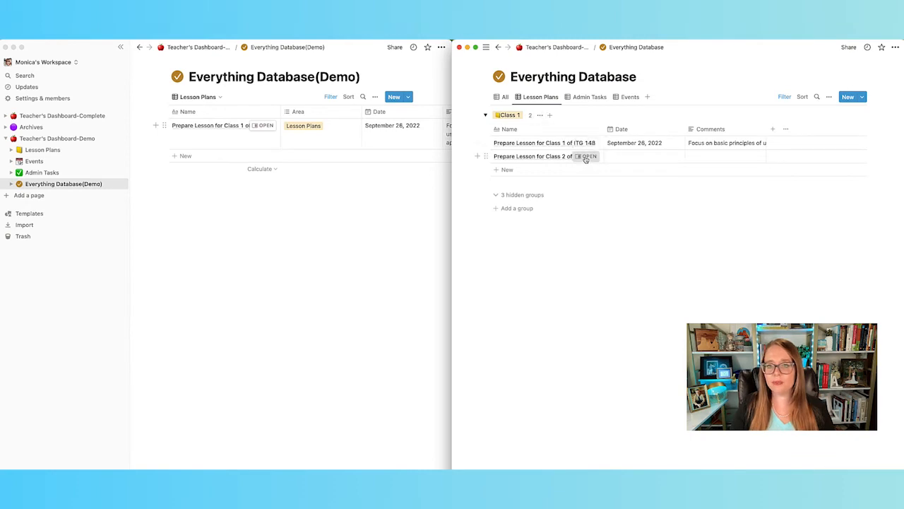
# Step: Create a "Class 2" tag with a yellow notebook emoji in front and assign it to the ITG 149 entry
pyautogui.click(586, 157)
pyautogui.click(805, 178)
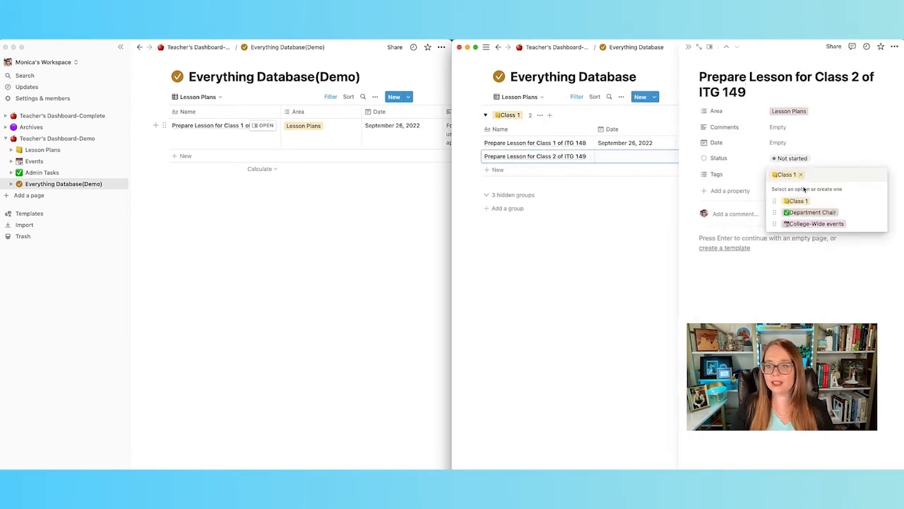
pyautogui.write('Class 2')
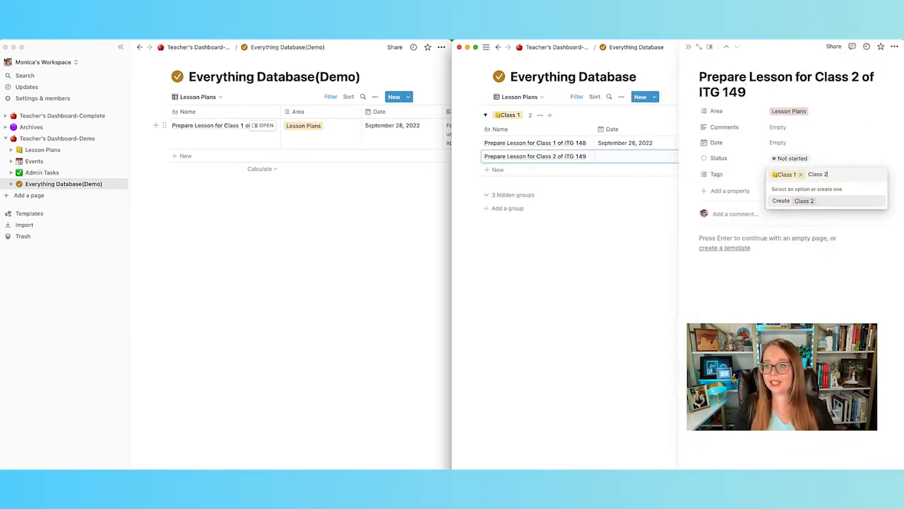
pyautogui.press('ctrl+super+space')
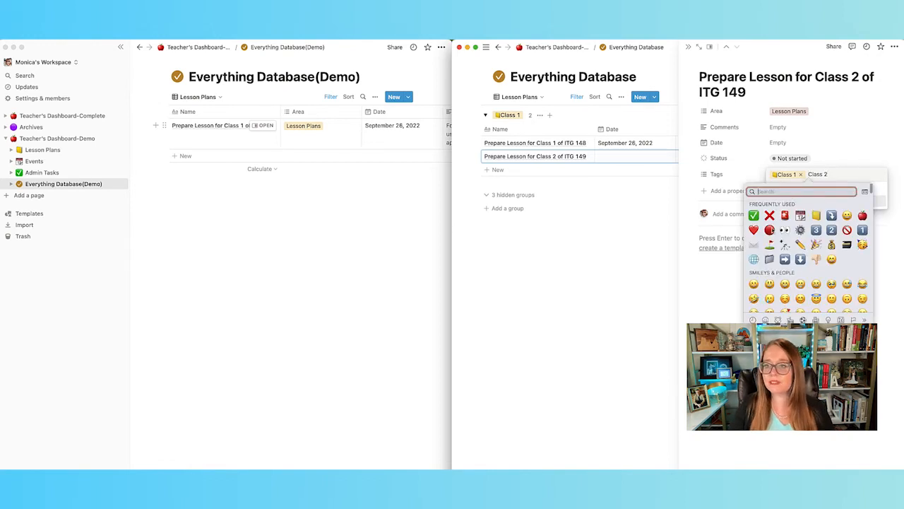
pyautogui.click(816, 214)
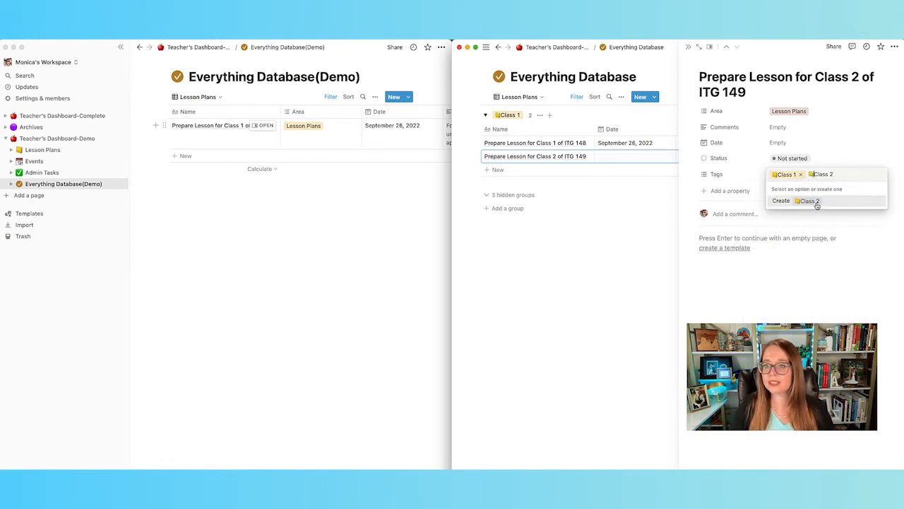
pyautogui.click(813, 202)
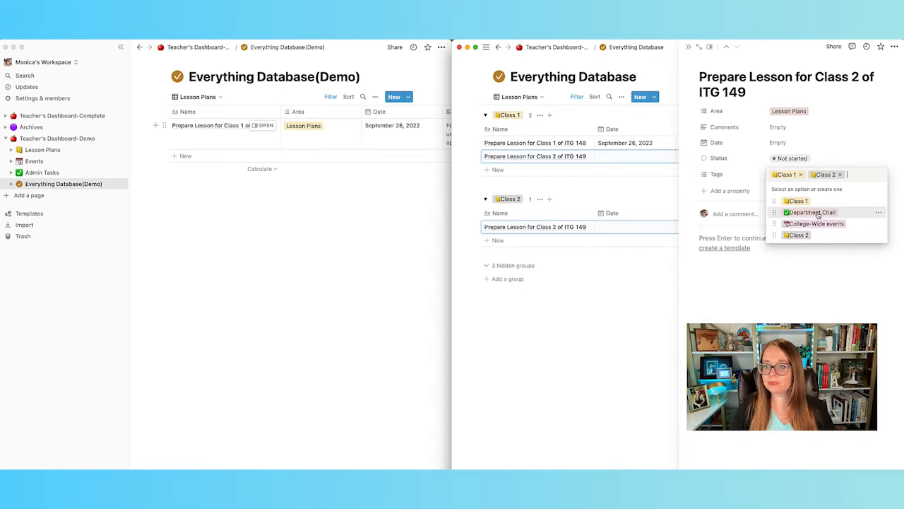
pyautogui.click(829, 290)
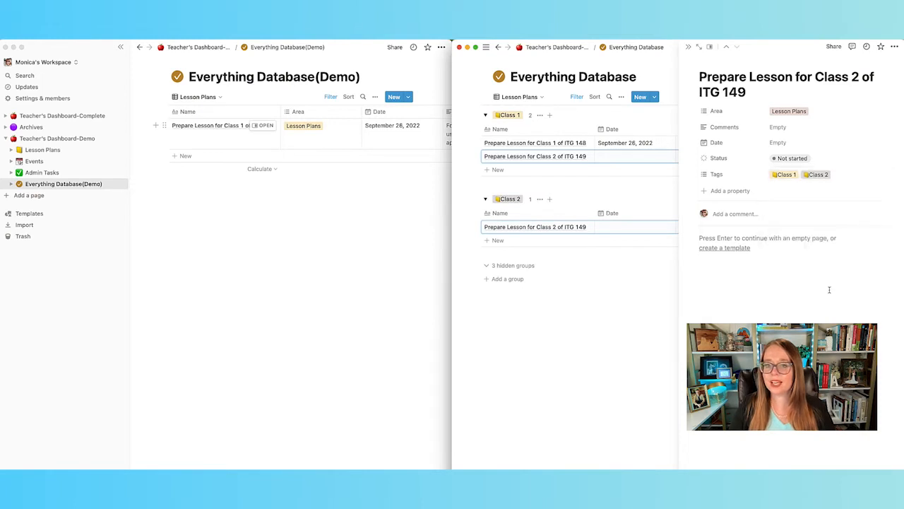
pyautogui.click(688, 47)
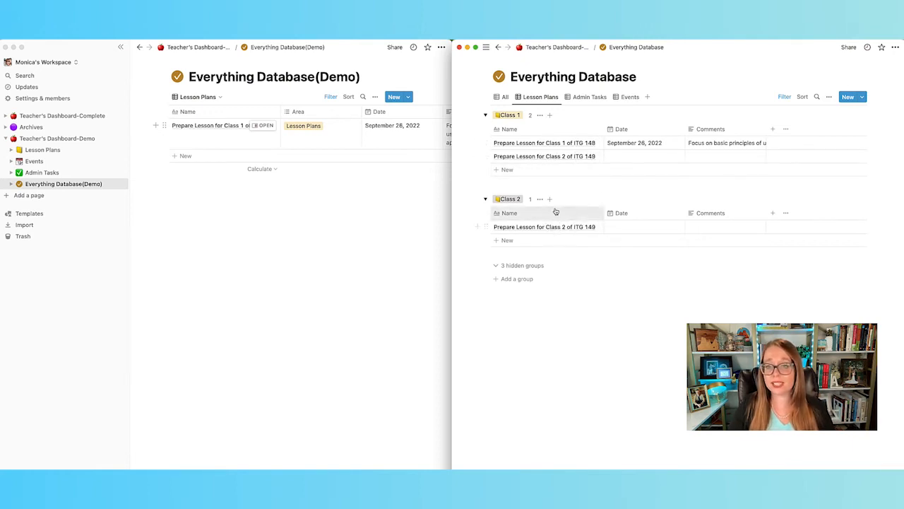
# Step: Remove the Class 1 tag from the ITG 149 entry, keeping only Class 2
pyautogui.click(586, 226)
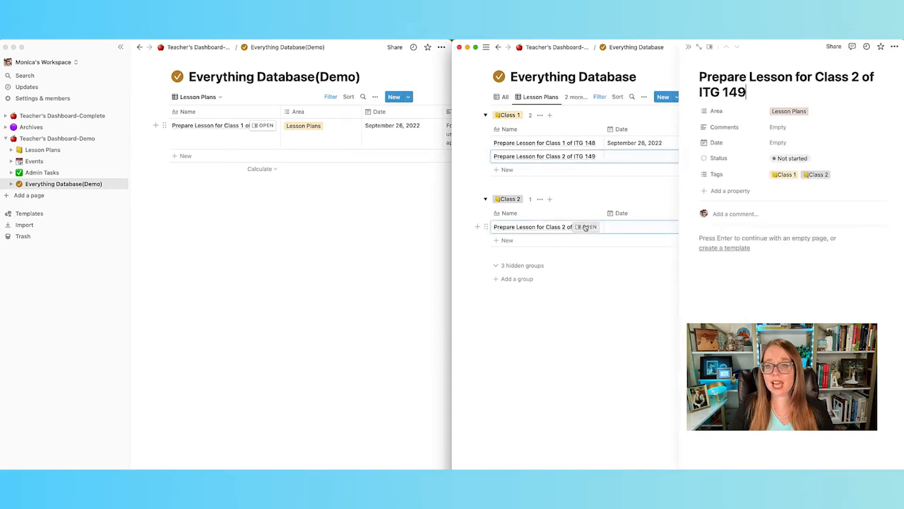
pyautogui.click(783, 176)
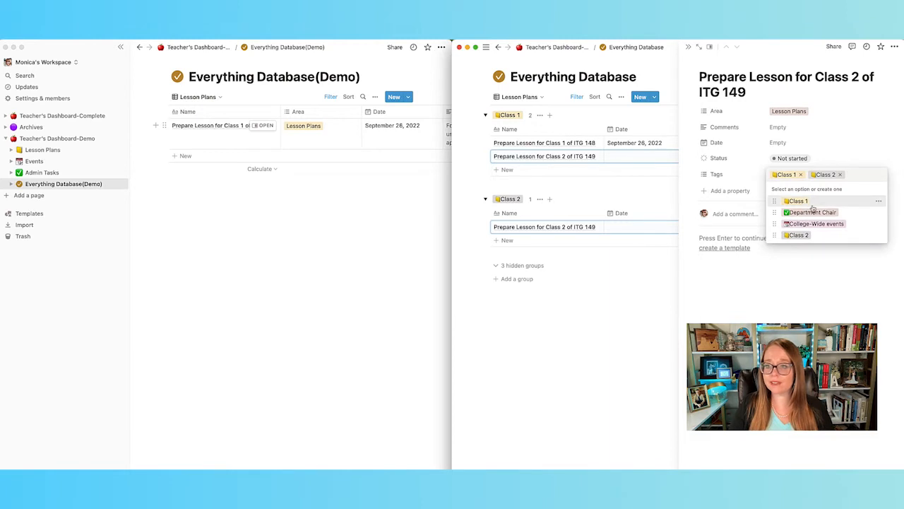
pyautogui.click(801, 174)
pyautogui.click(641, 276)
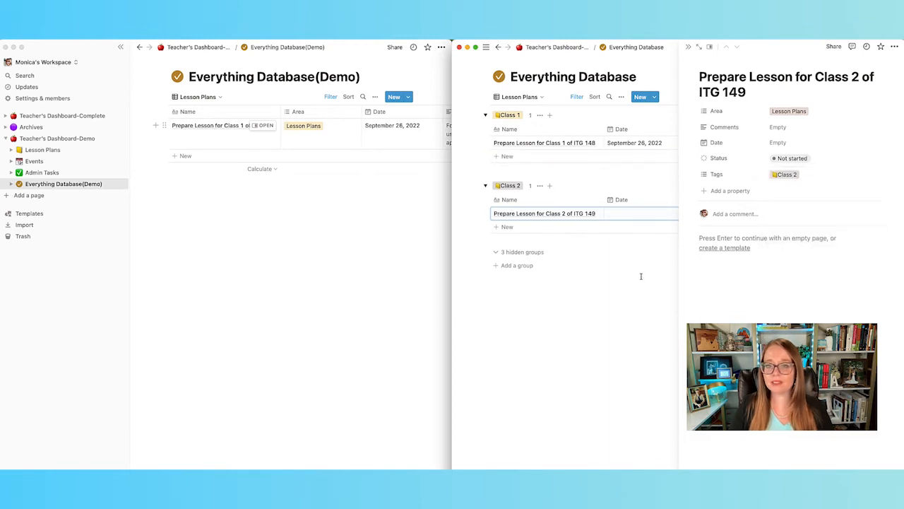
pyautogui.click(643, 284)
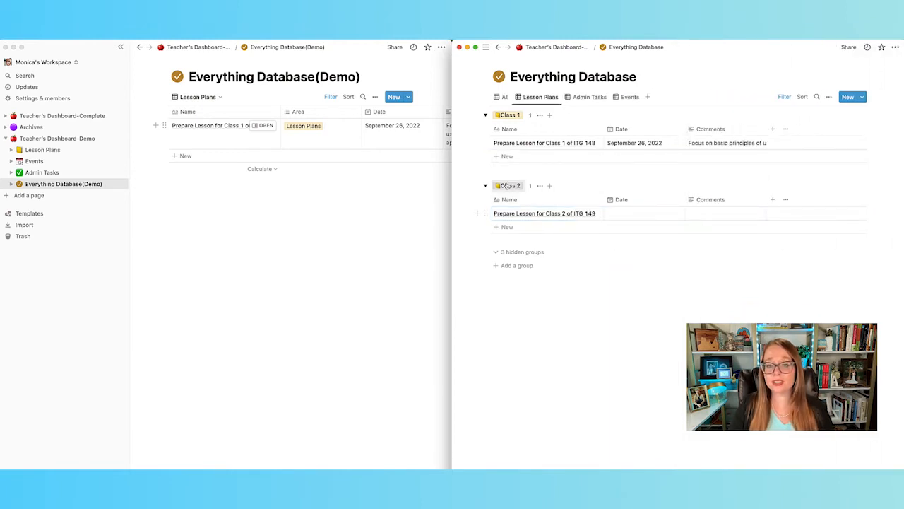
# Step: Collapse and re-expand the Class 1 and Class 2 groups in the completed Lesson Plans view
pyautogui.click(485, 115)
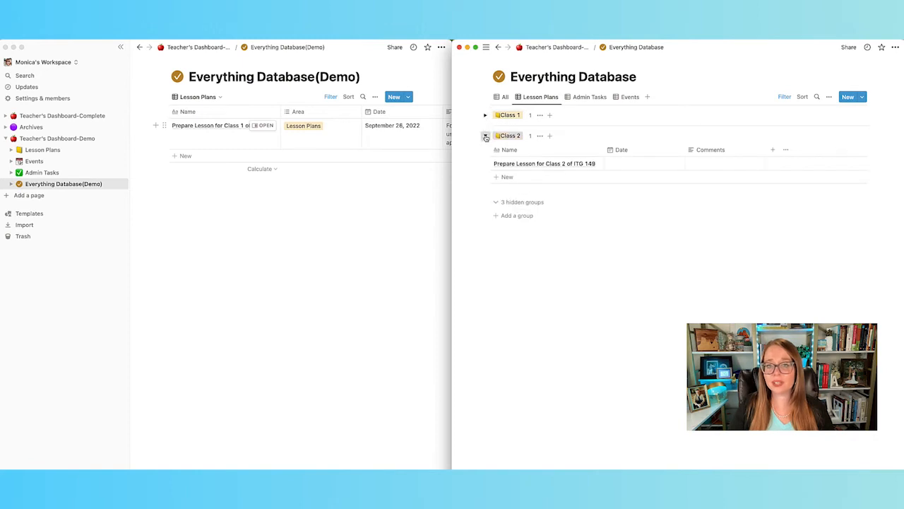
pyautogui.click(485, 135)
pyautogui.click(485, 136)
pyautogui.click(485, 115)
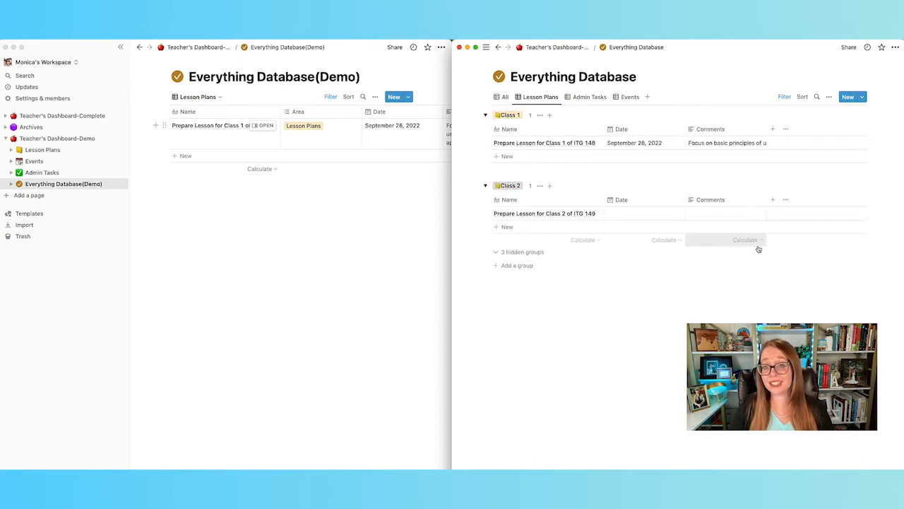
pyautogui.click(356, 225)
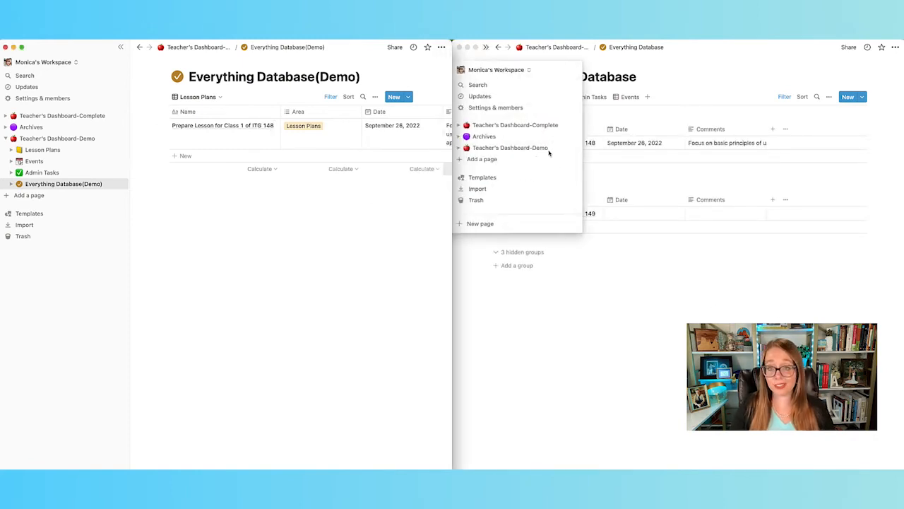
pyautogui.click(793, 84)
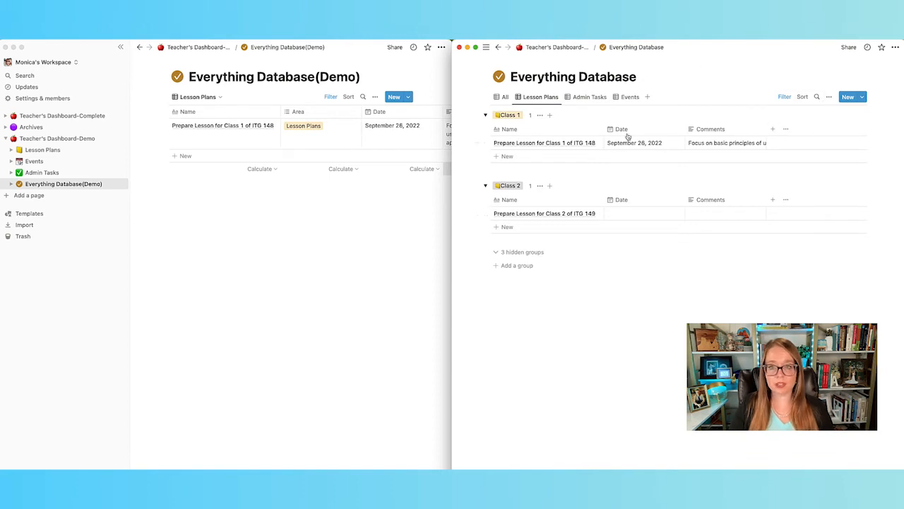
# Step: Group the demo's Lesson Plans view by Tags, using the completed view's options as reference
pyautogui.click(829, 97)
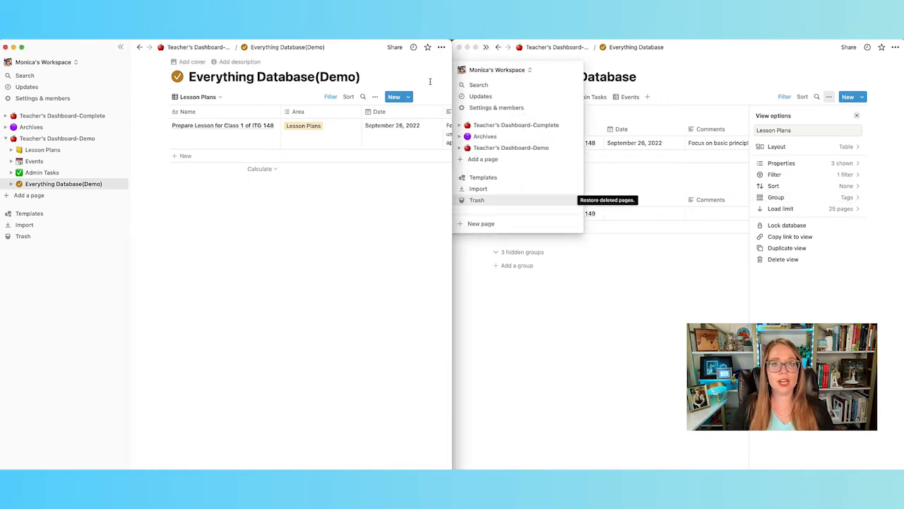
pyautogui.click(375, 97)
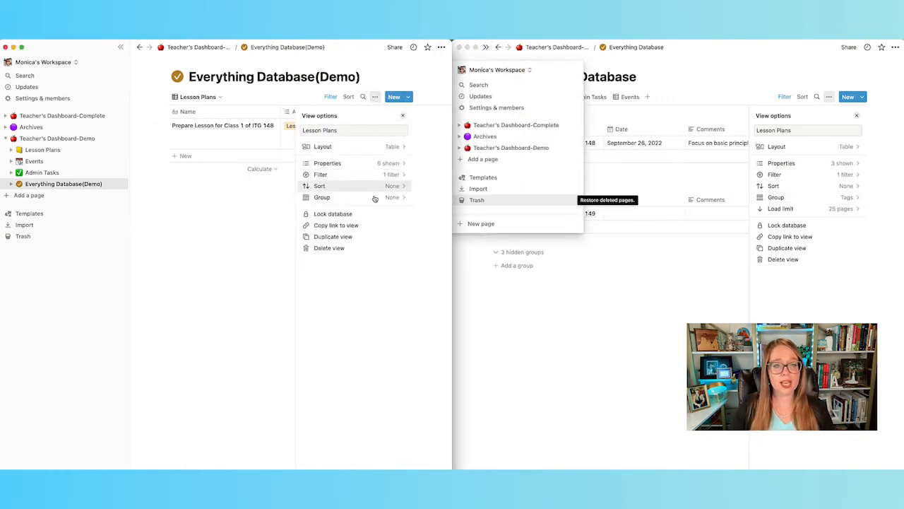
pyautogui.click(375, 198)
pyautogui.click(354, 212)
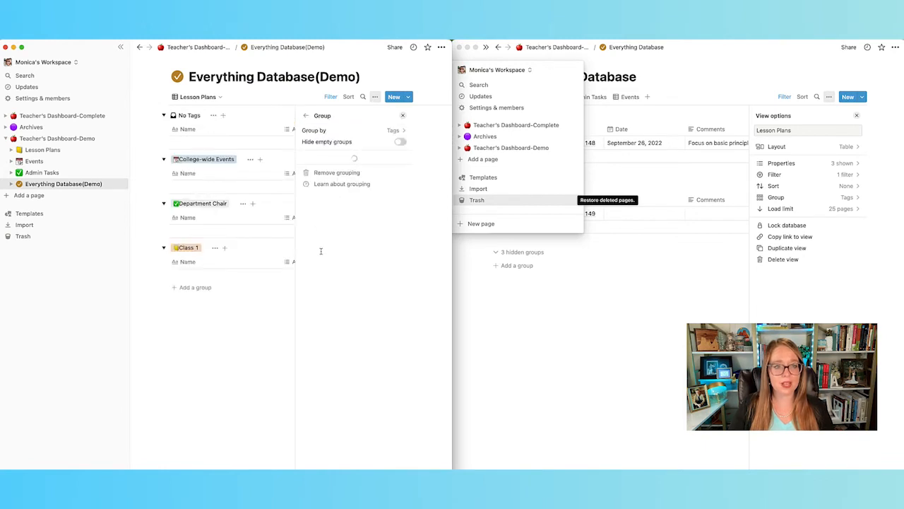
pyautogui.click(271, 350)
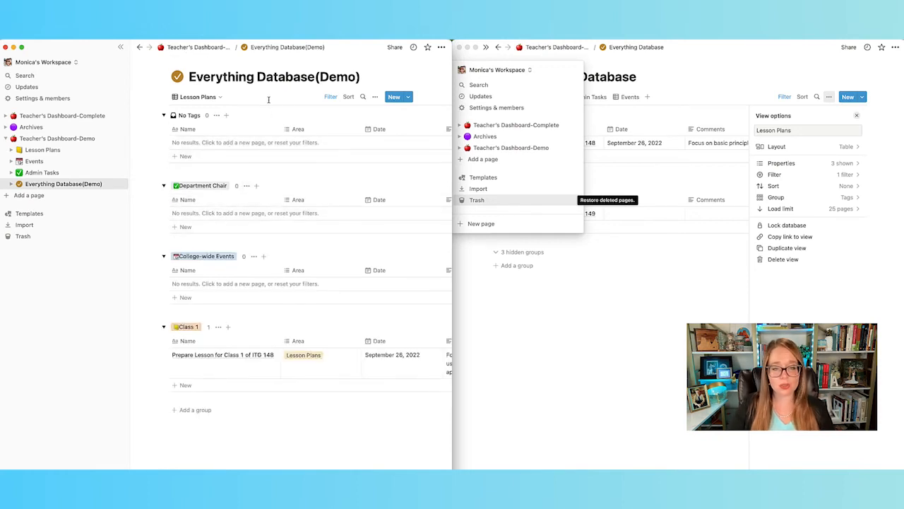
# Step: Hide the College-wide Events, Department Chair and No Tags groups in the demo's Lesson Plans view
pyautogui.click(375, 97)
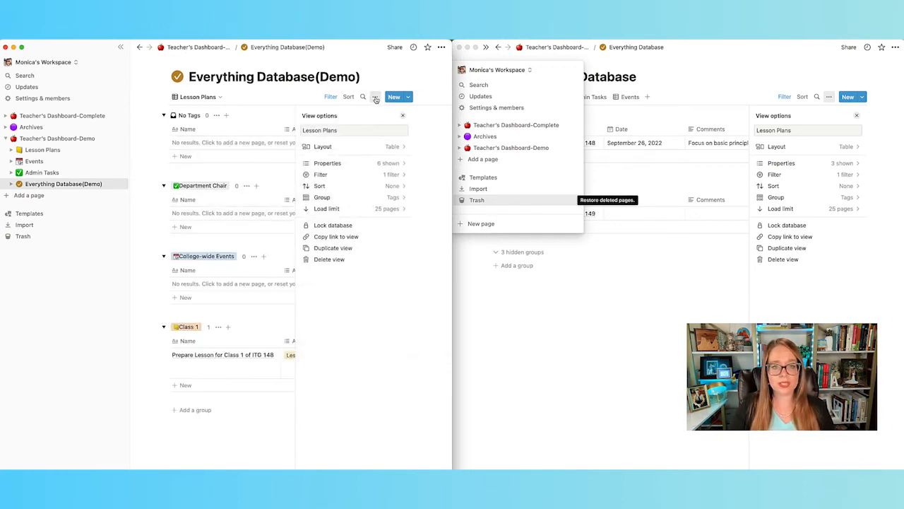
pyautogui.click(392, 198)
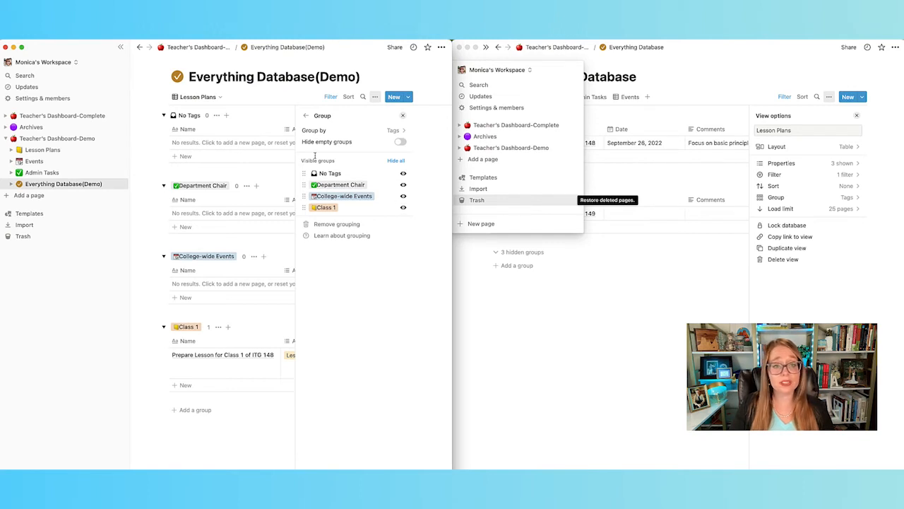
pyautogui.click(402, 196)
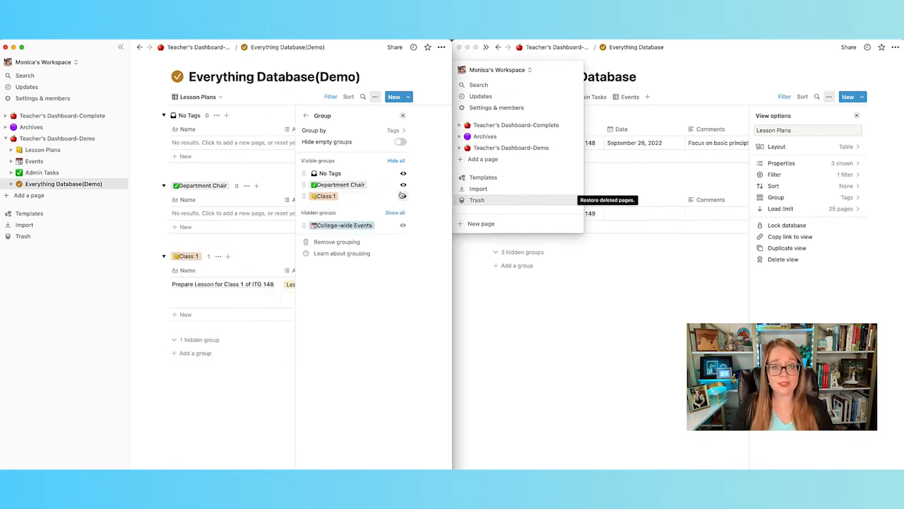
pyautogui.click(403, 185)
pyautogui.click(403, 174)
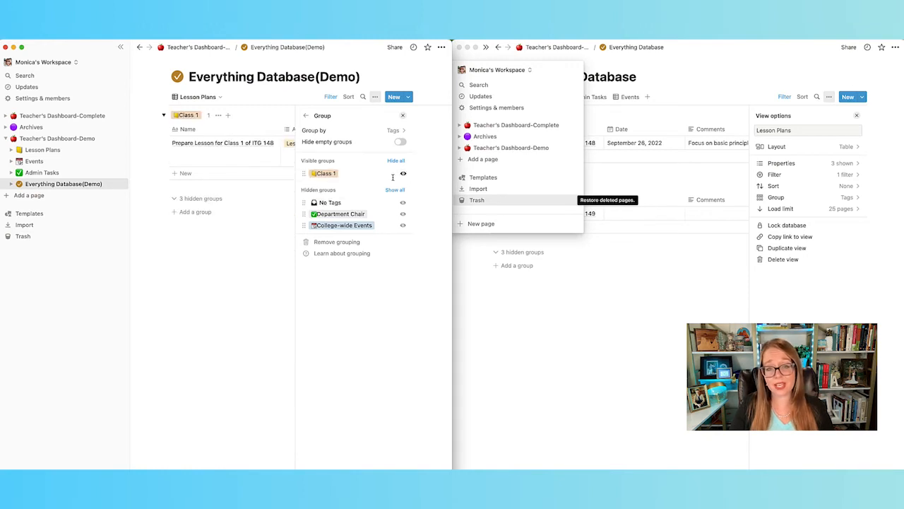
# Step: Hide and re-show the Class 1 group, show and re-hide No Tags, and close the grouping settings
pyautogui.click(403, 174)
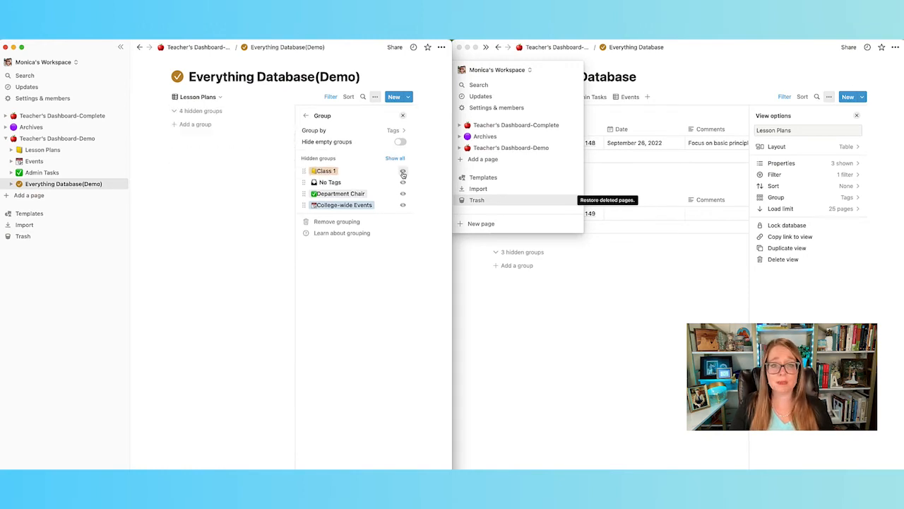
pyautogui.click(403, 171)
pyautogui.click(402, 204)
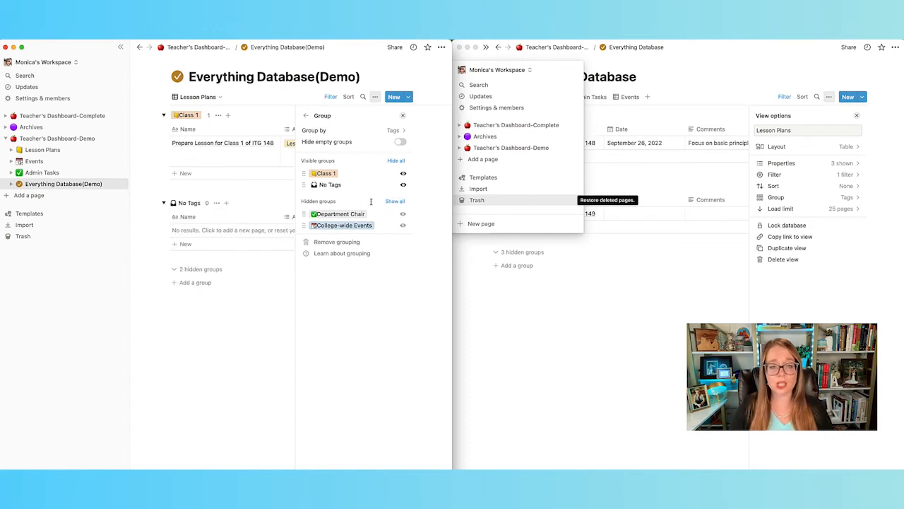
pyautogui.click(403, 184)
pyautogui.click(236, 313)
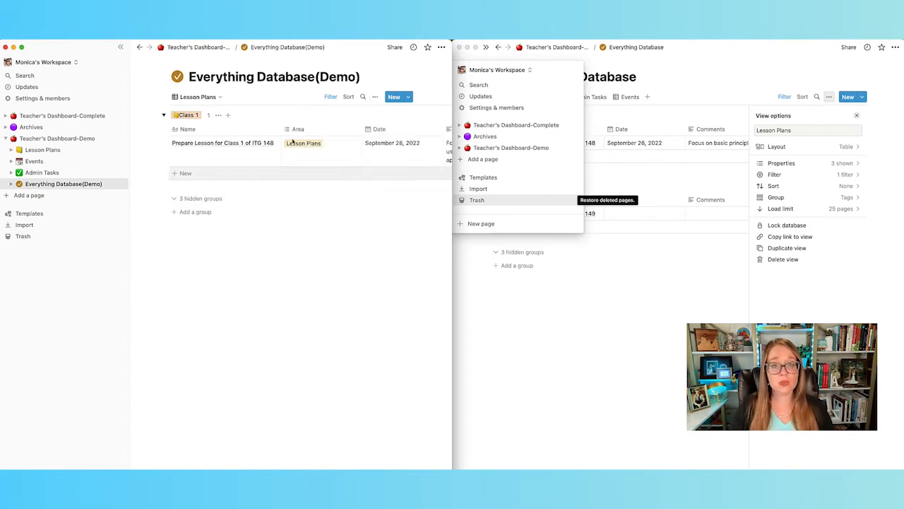
# Step: Switch the demo database to the Admin Tasks view and group it by Tags
pyautogui.click(213, 98)
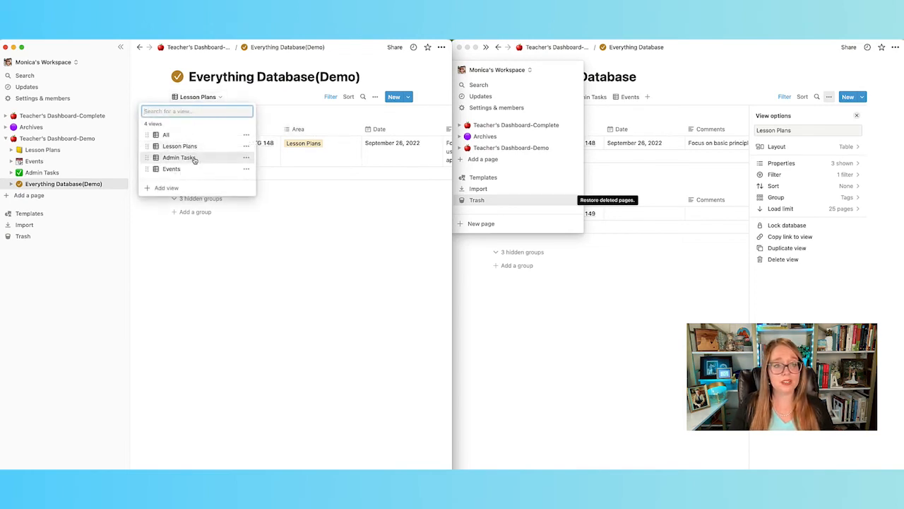
pyautogui.click(187, 157)
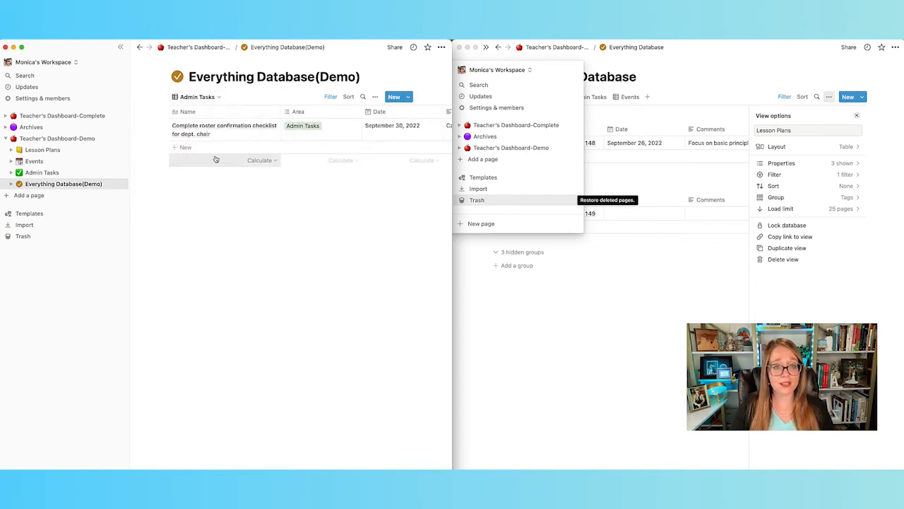
pyautogui.click(375, 97)
pyautogui.click(368, 197)
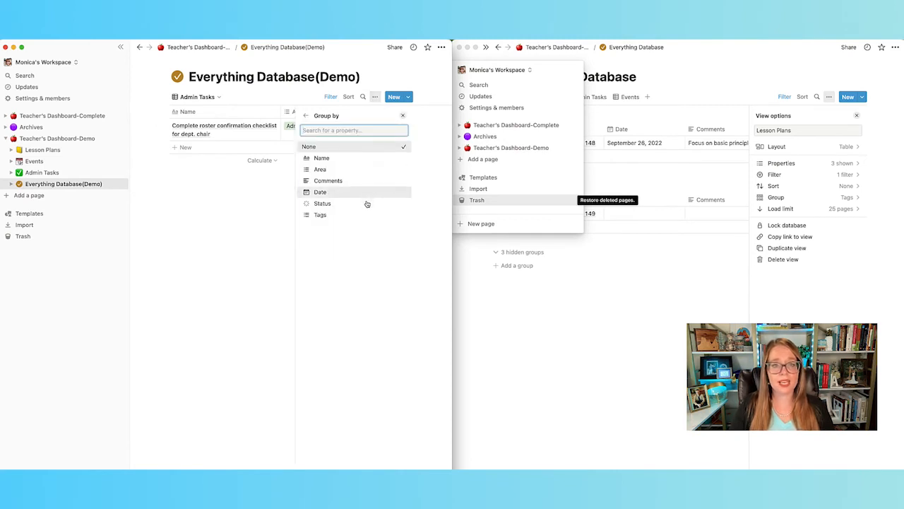
pyautogui.click(392, 216)
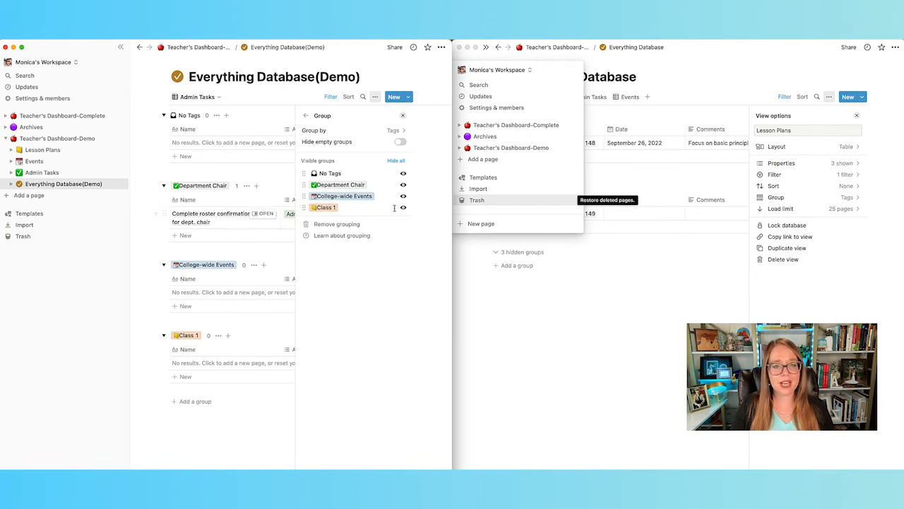
# Step: Hide the Class 1 and No Tags groups in the demo's Admin Tasks view and close the grouping settings
pyautogui.click(403, 208)
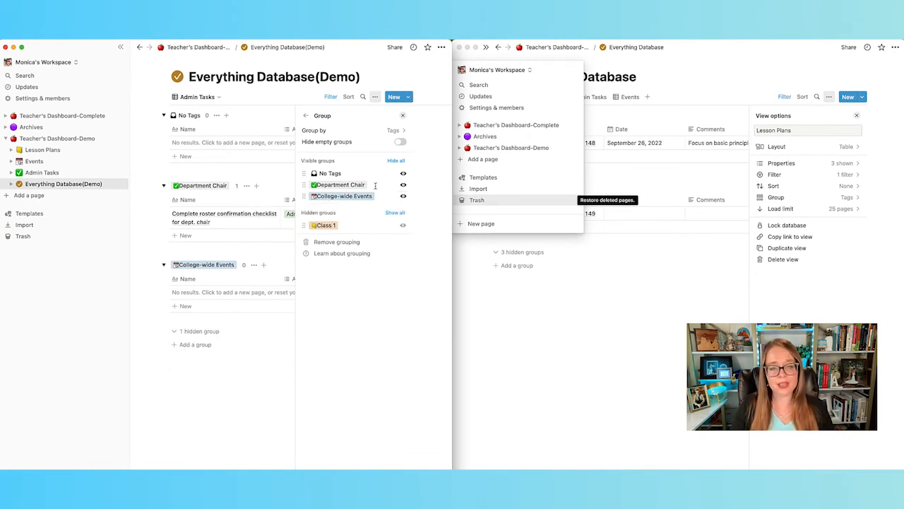
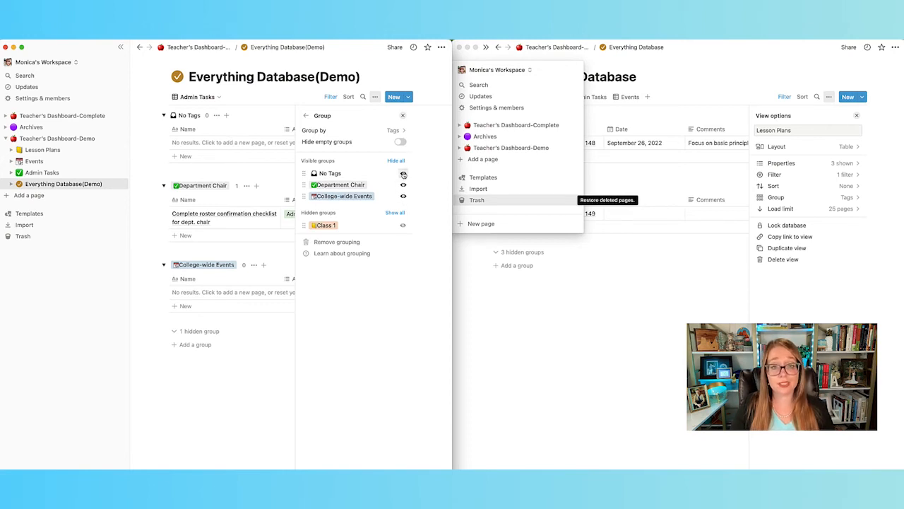
pyautogui.click(402, 174)
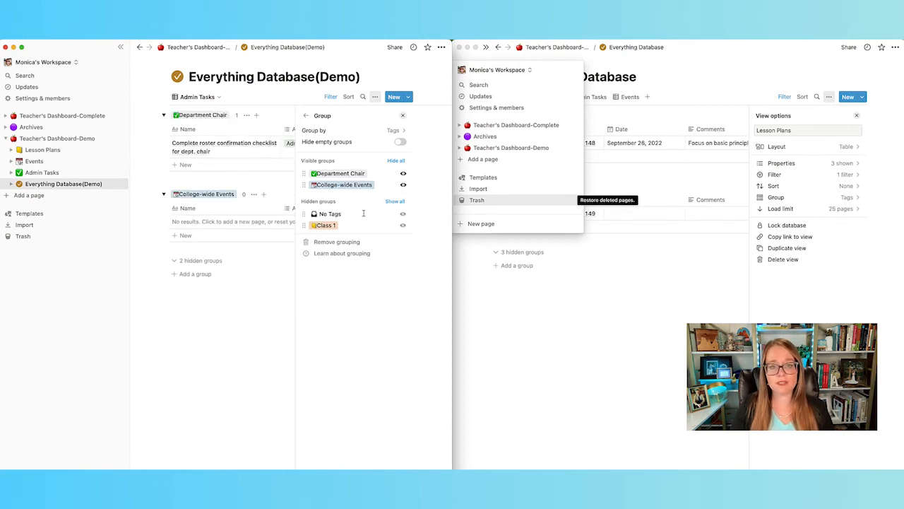
pyautogui.click(263, 294)
# Step: Switch the demo database to the Events view and group it by Tags
pyautogui.click(204, 98)
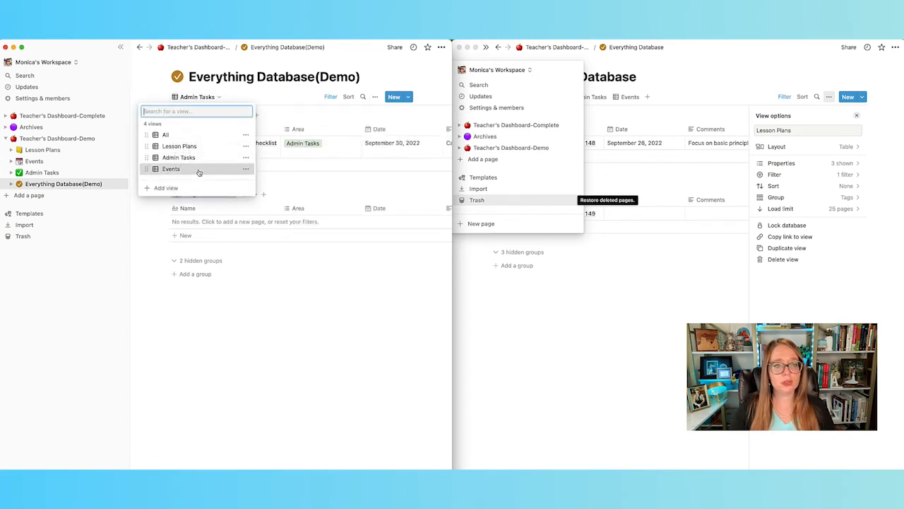
pyautogui.click(197, 170)
pyautogui.click(375, 98)
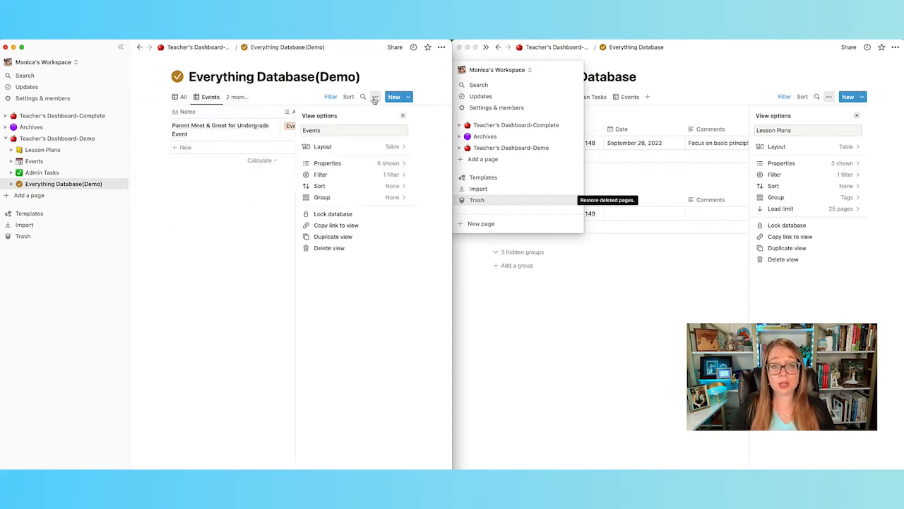
pyautogui.click(390, 197)
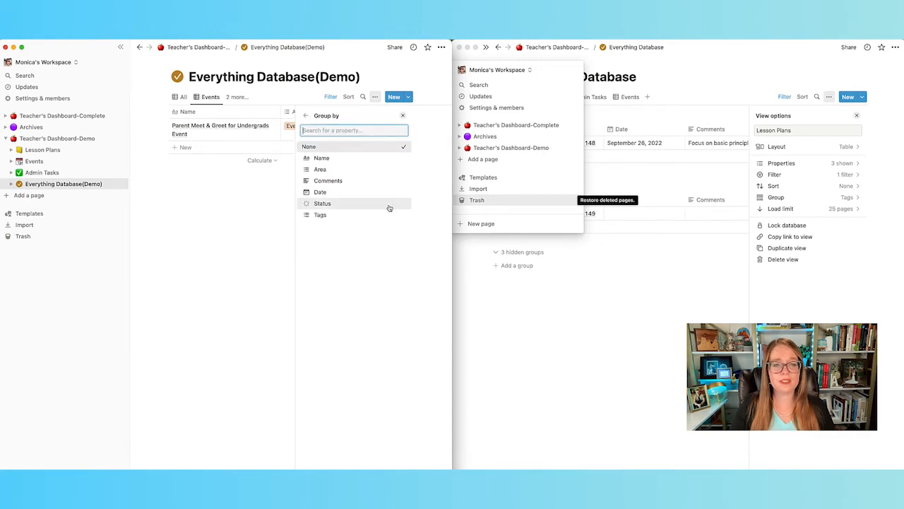
pyautogui.click(389, 214)
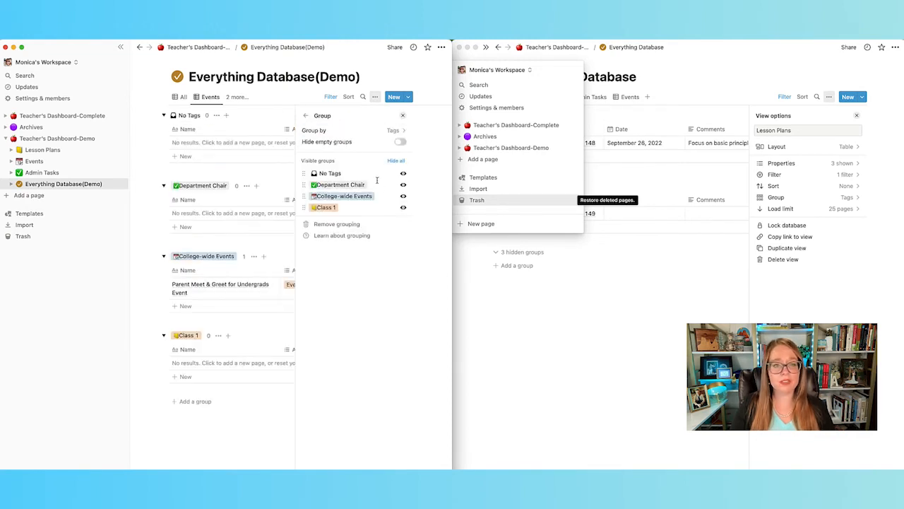
# Step: Hide the Class 1, Department Chair and No Tags groups in the demo's Events view and close the grouping settings
pyautogui.click(402, 208)
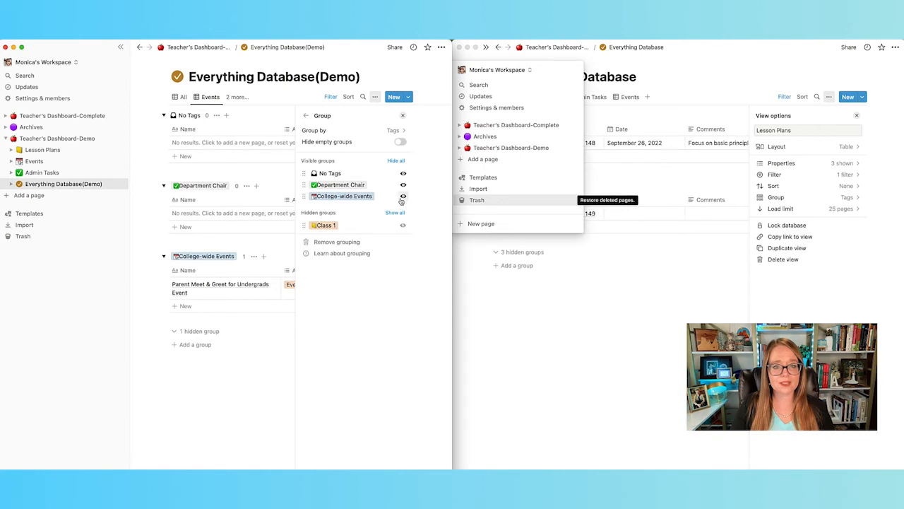
pyautogui.click(402, 185)
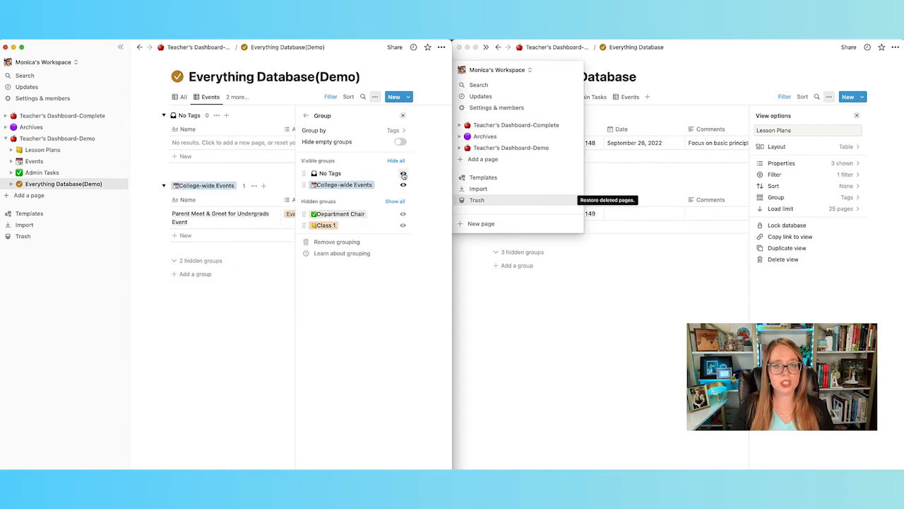
pyautogui.click(402, 174)
pyautogui.click(190, 333)
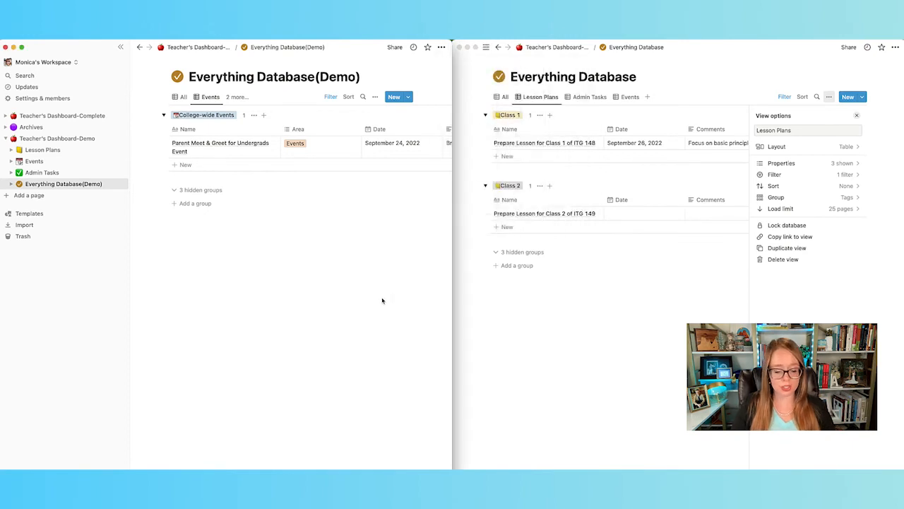
# Step: Enlarge the demo window to full width and group the database's All view by Area
pyautogui.hotkey('ctrl', 'alt', 'Return')
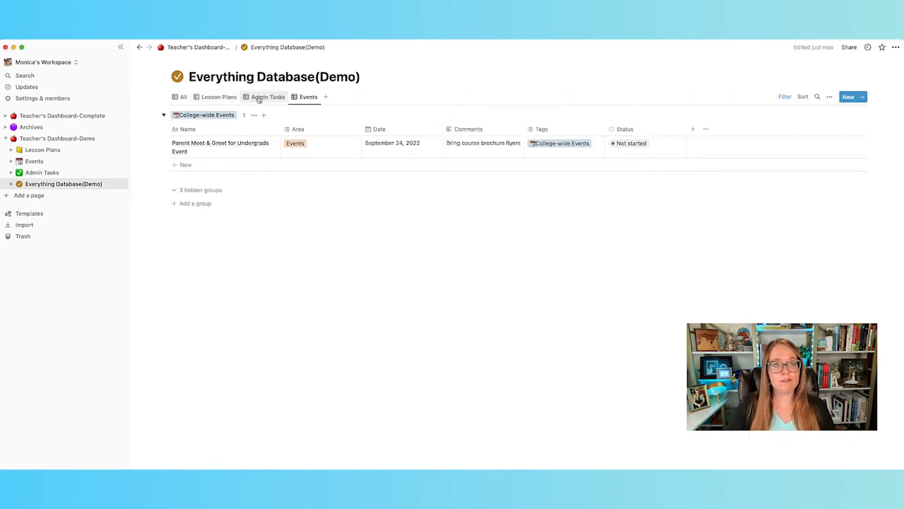
pyautogui.click(182, 96)
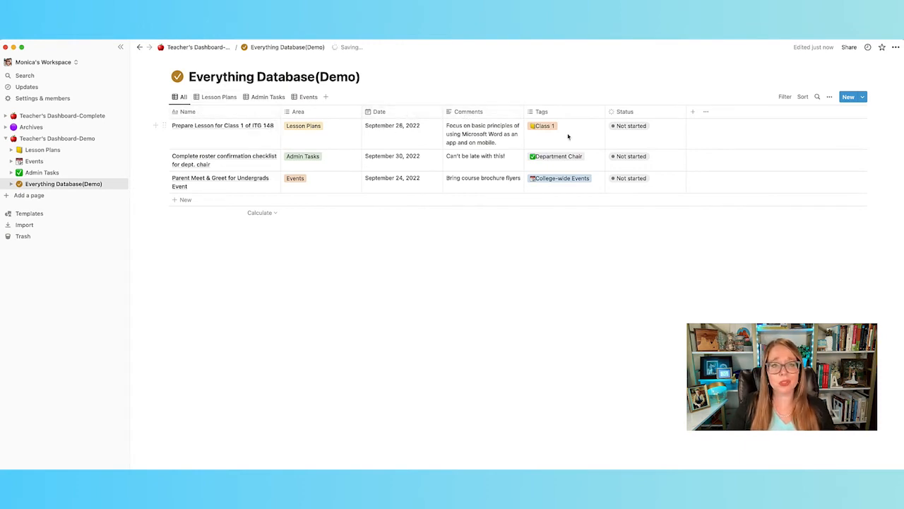
pyautogui.click(829, 97)
pyautogui.click(801, 198)
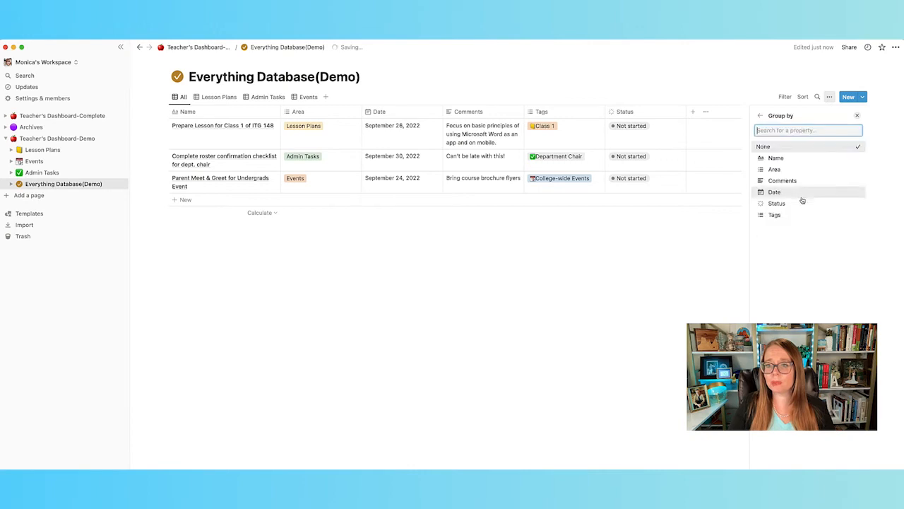
pyautogui.click(777, 169)
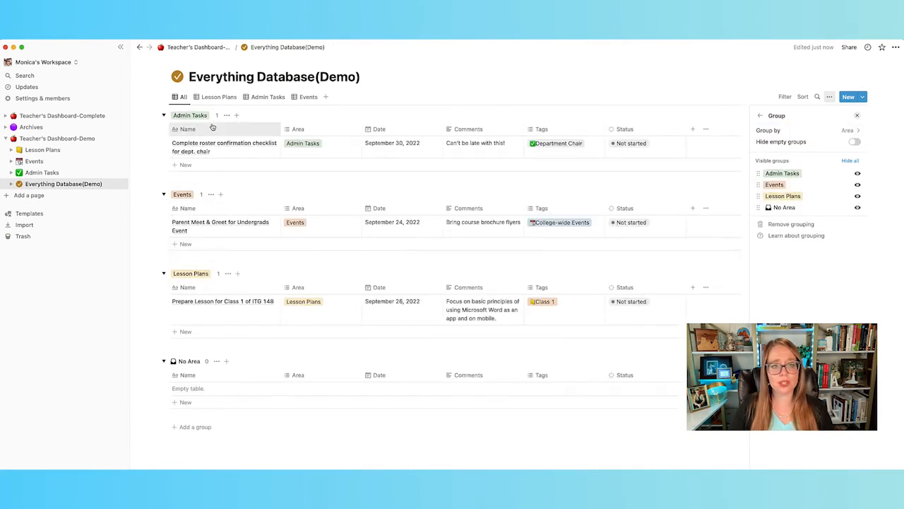
# Step: Hide the No Tags group in the demo's Admin Tasks view, checking the Lesson Plans and Events views as well
pyautogui.click(228, 98)
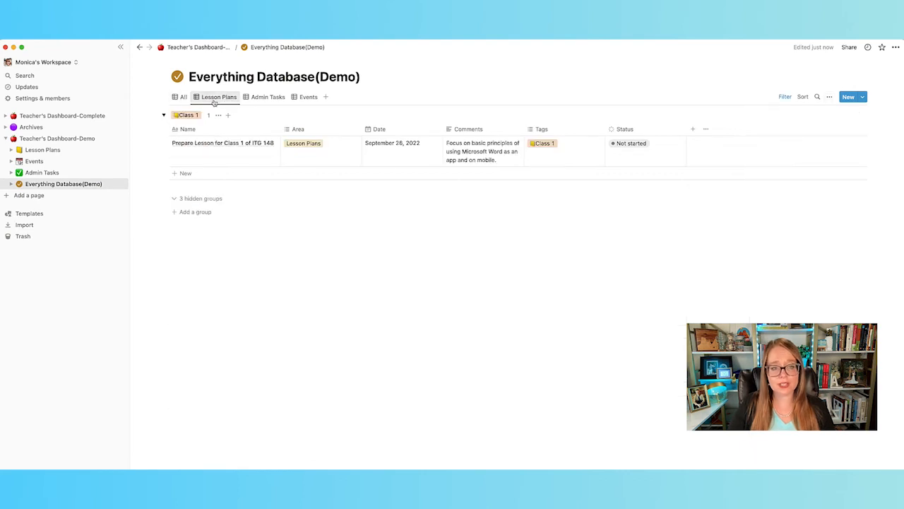
pyautogui.click(262, 101)
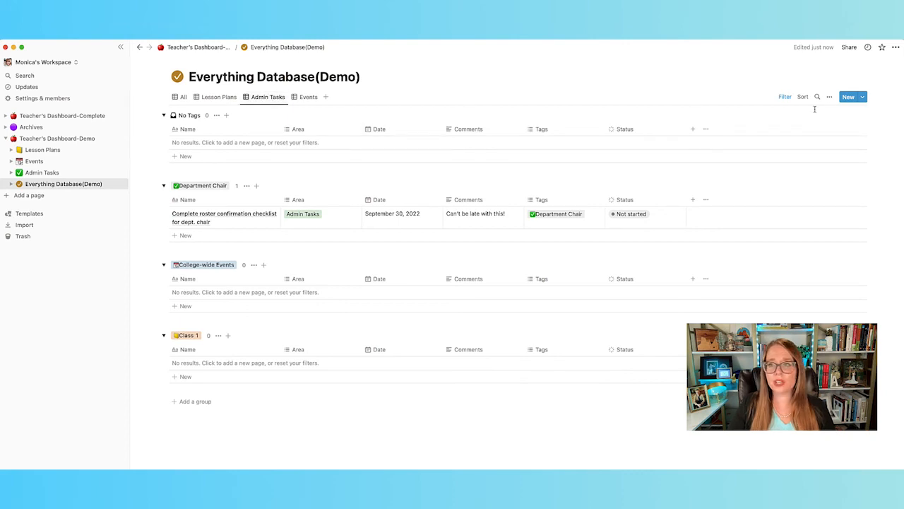
pyautogui.click(830, 97)
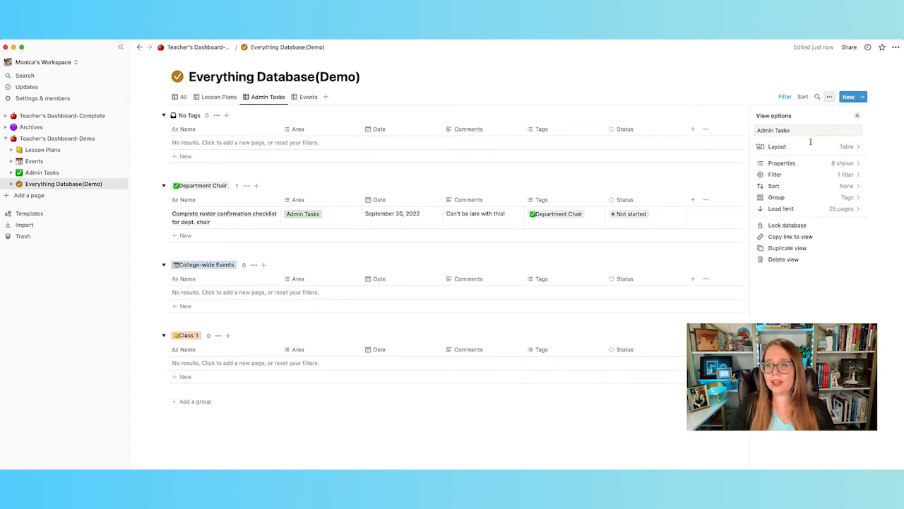
pyautogui.click(805, 197)
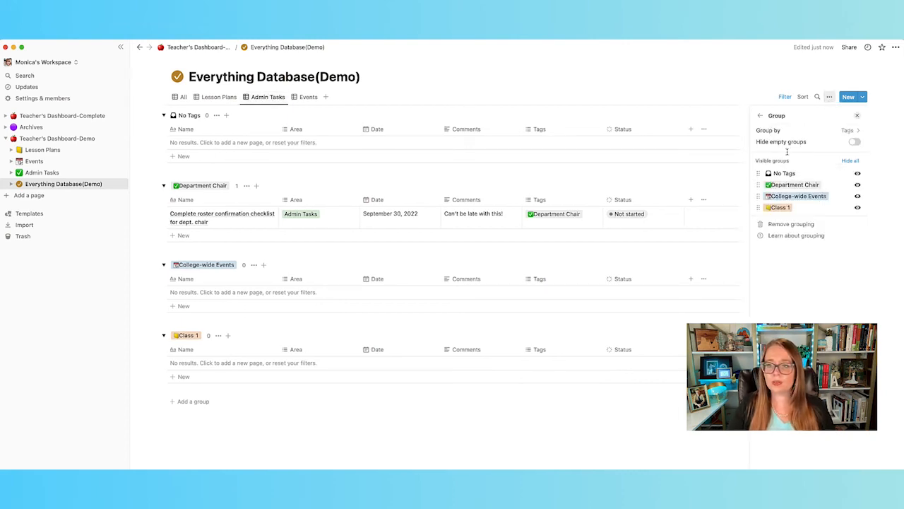
pyautogui.click(857, 173)
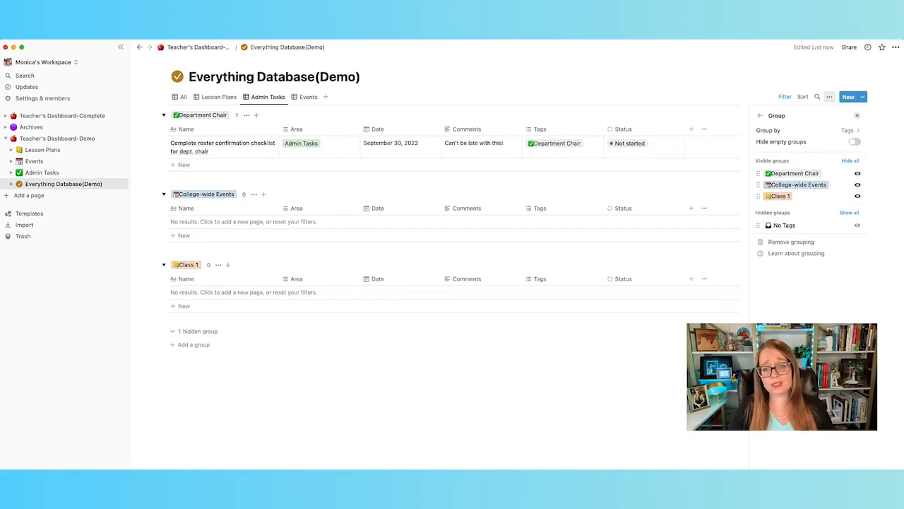
pyautogui.click(708, 279)
pyautogui.click(317, 97)
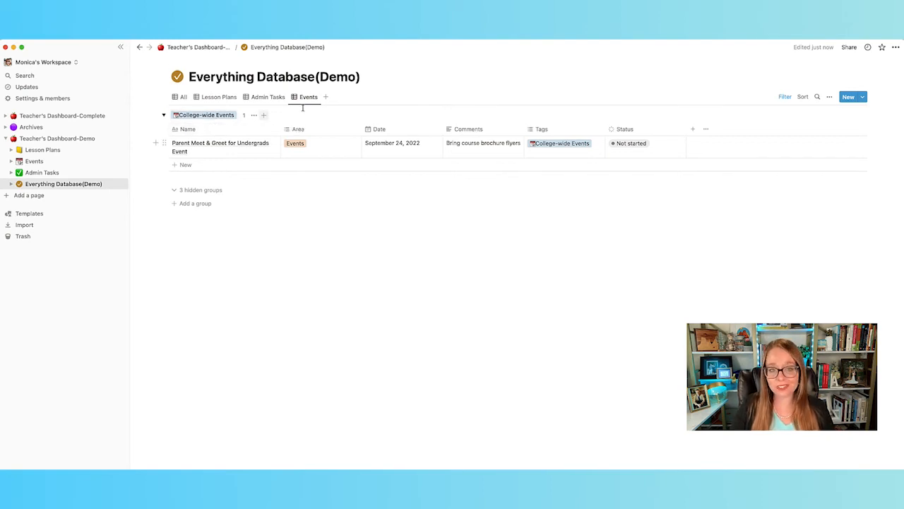
# Step: Place the demo dashboard side by side with the completed dashboard and open the Lesson Plans page in both
pyautogui.click(53, 139)
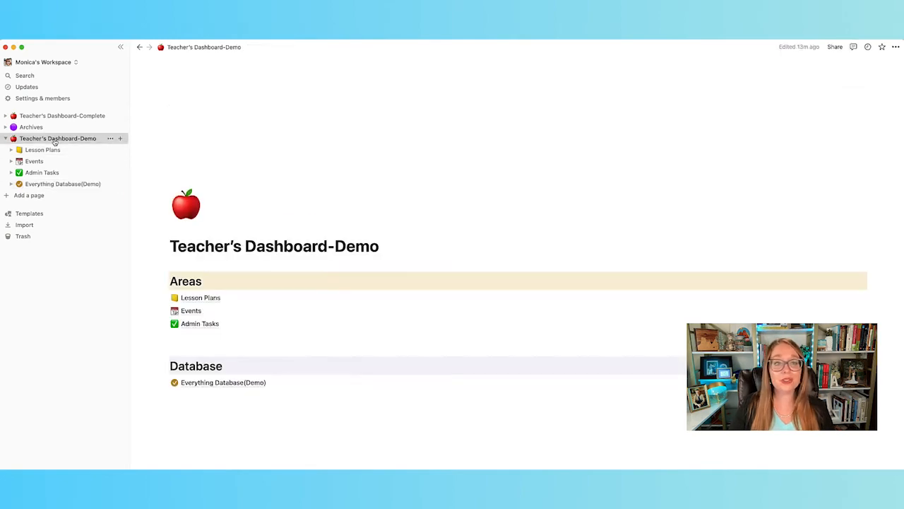
pyautogui.hotkey('ctrl', 'alt', 'Left')
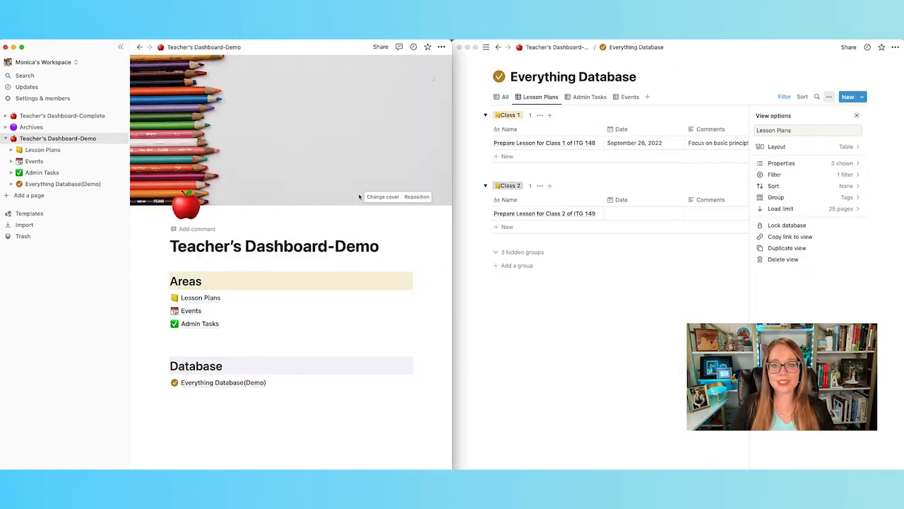
pyautogui.click(557, 47)
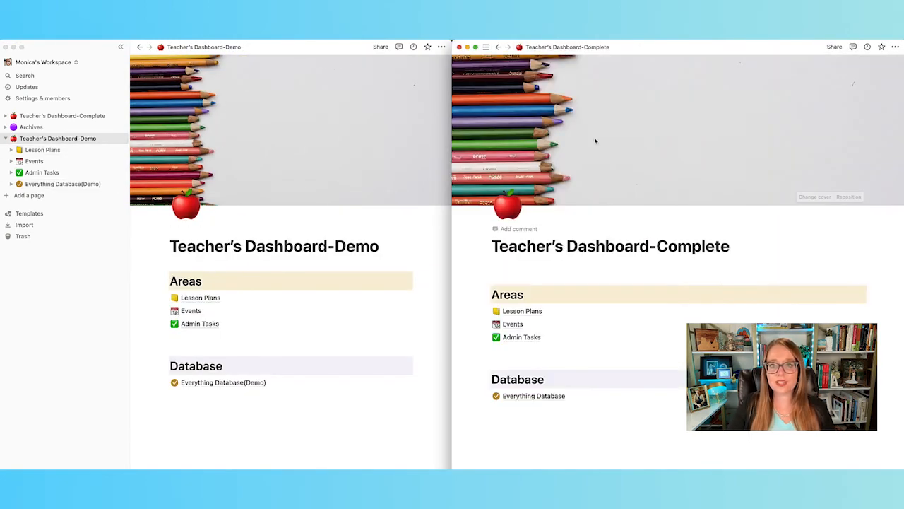
pyautogui.click(535, 311)
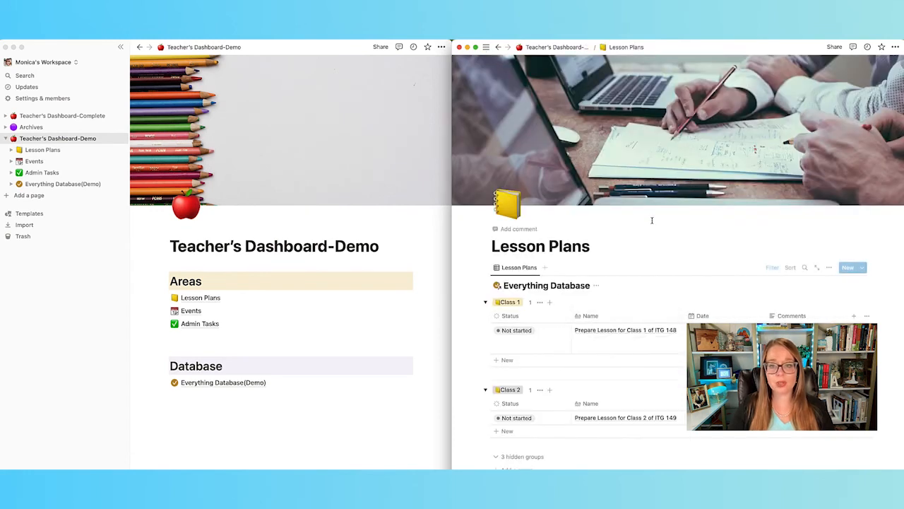
pyautogui.click(218, 297)
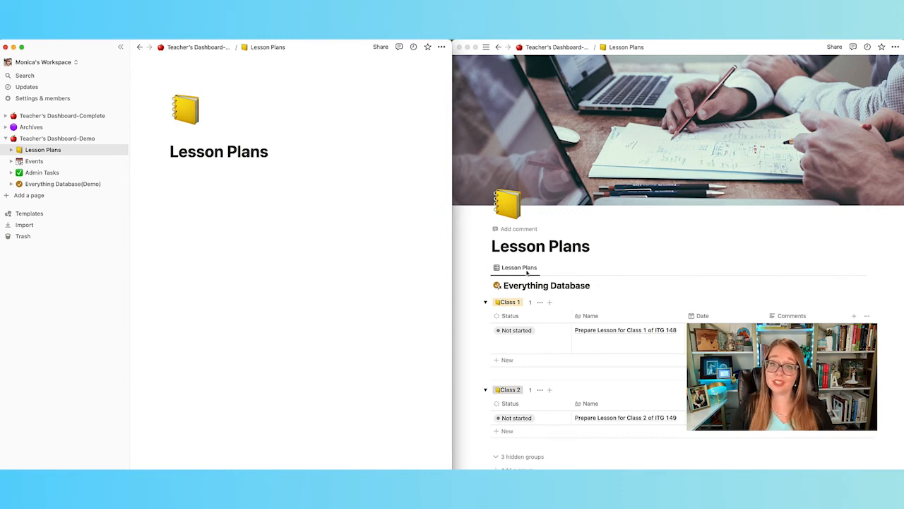
# Step: Insert a linked view of Everything Database(Demo) on the demo's Lesson Plans page, copying the existing Lesson Plans view
pyautogui.click(275, 196)
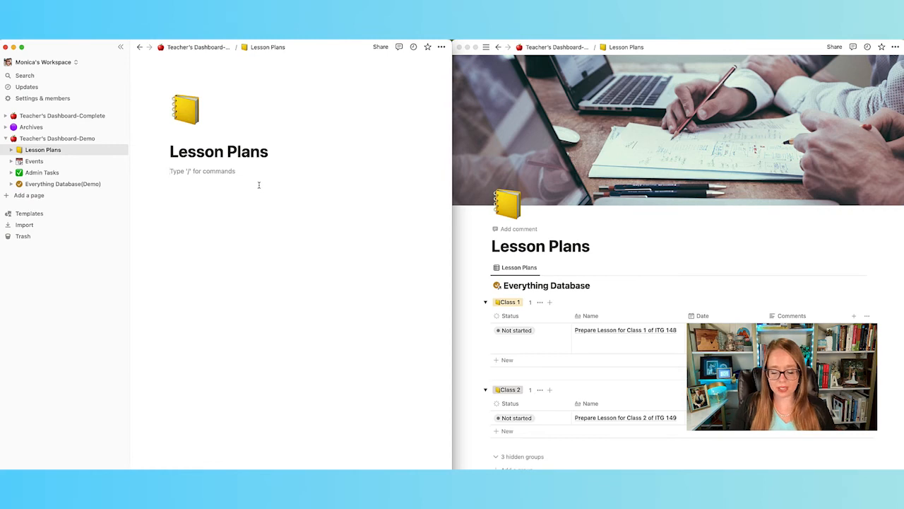
pyautogui.write('/')
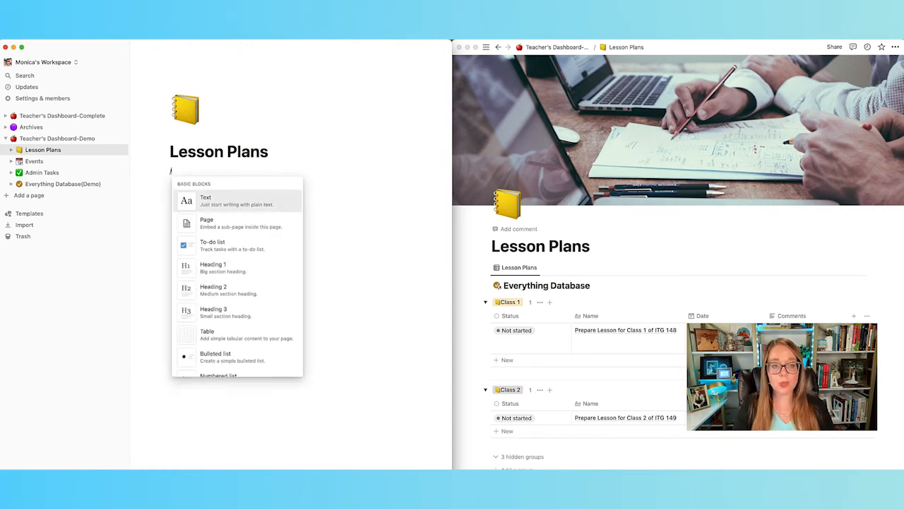
pyautogui.write('create')
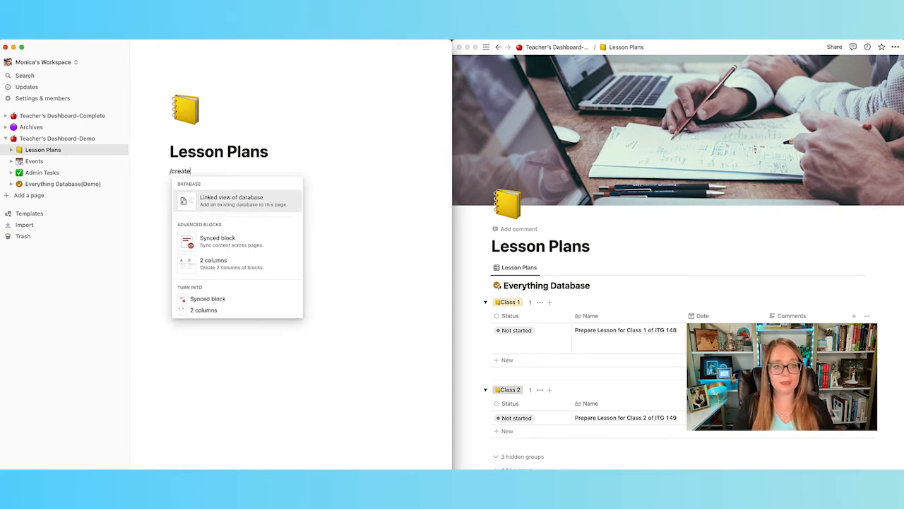
pyautogui.click(267, 196)
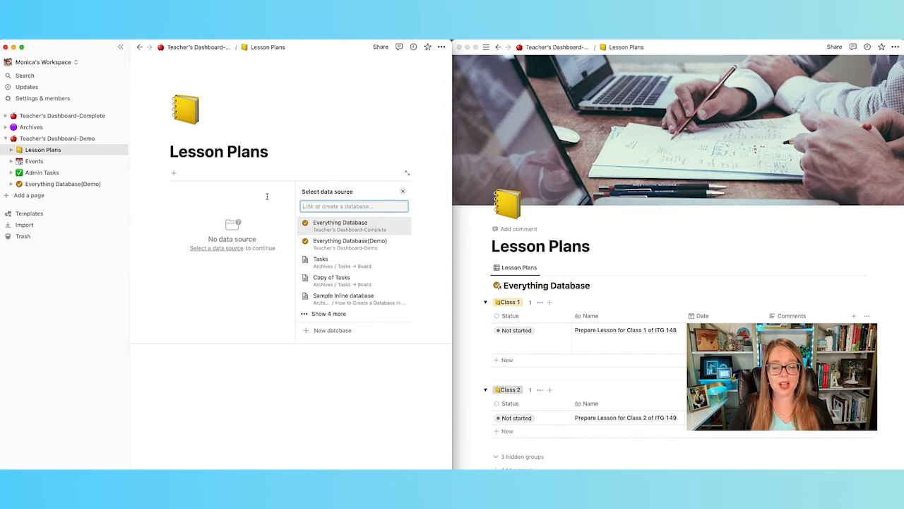
pyautogui.click(358, 244)
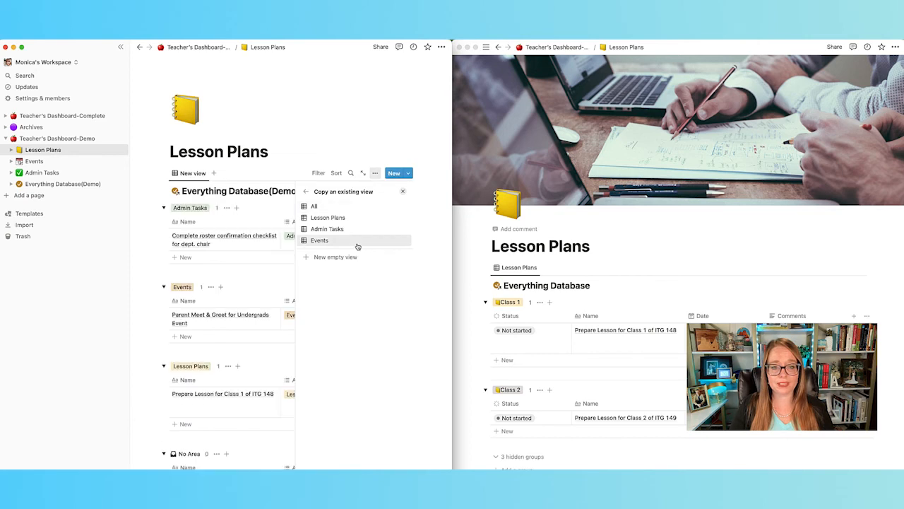
pyautogui.click(325, 218)
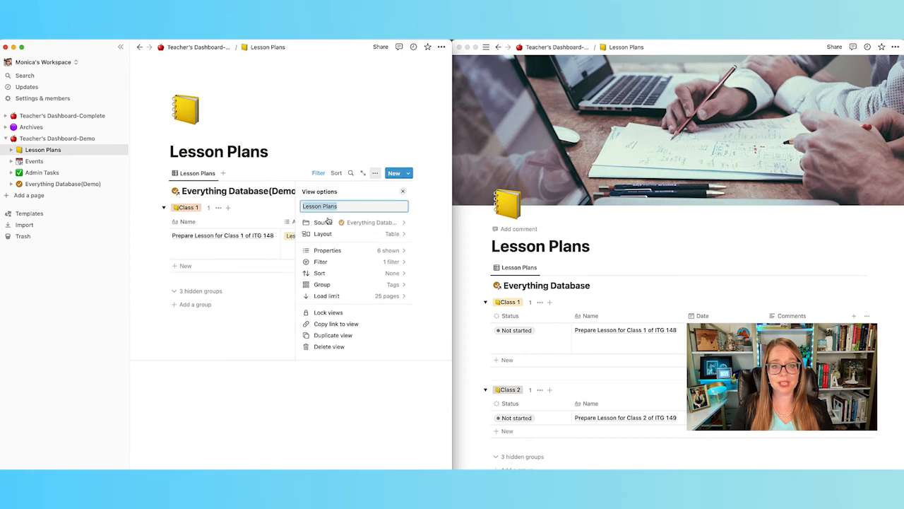
pyautogui.click(313, 141)
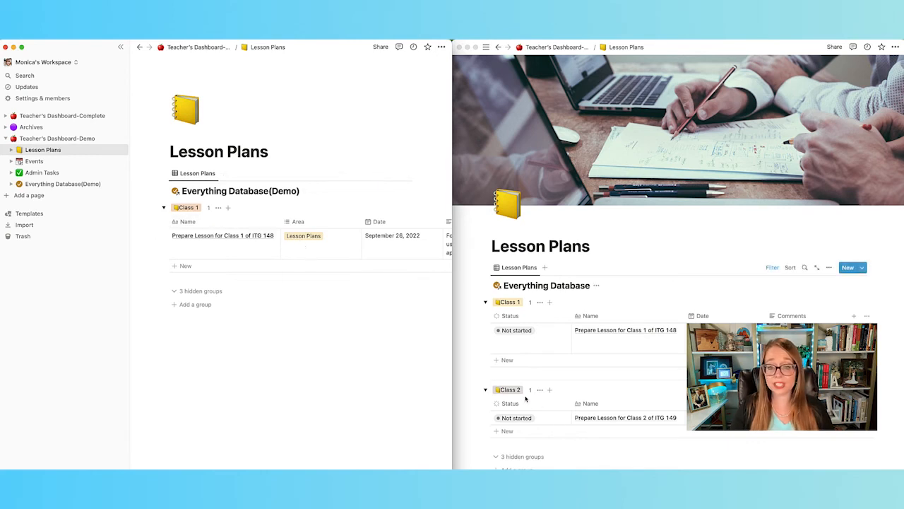
# Step: Add a Class 2 group with a yellow notebook emoji to the Lesson Plans view on the demo's Lesson Plans page
pyautogui.click(193, 332)
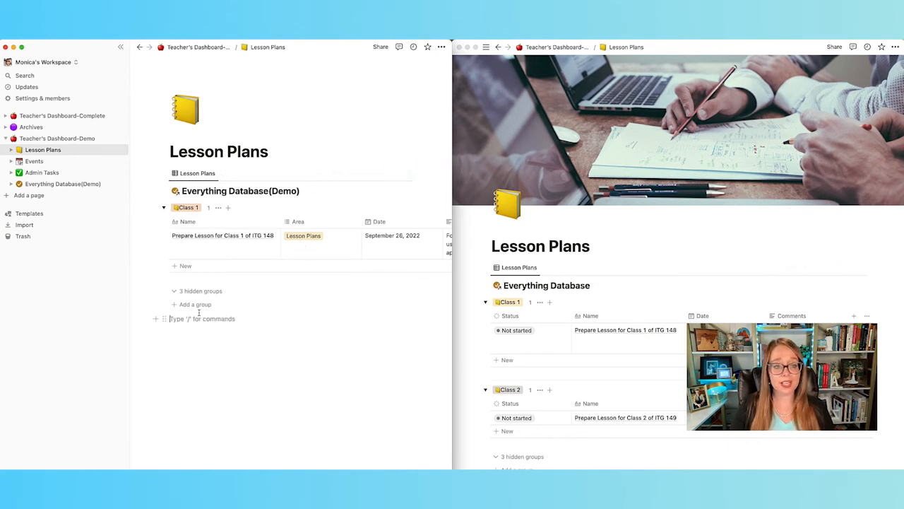
pyautogui.click(201, 308)
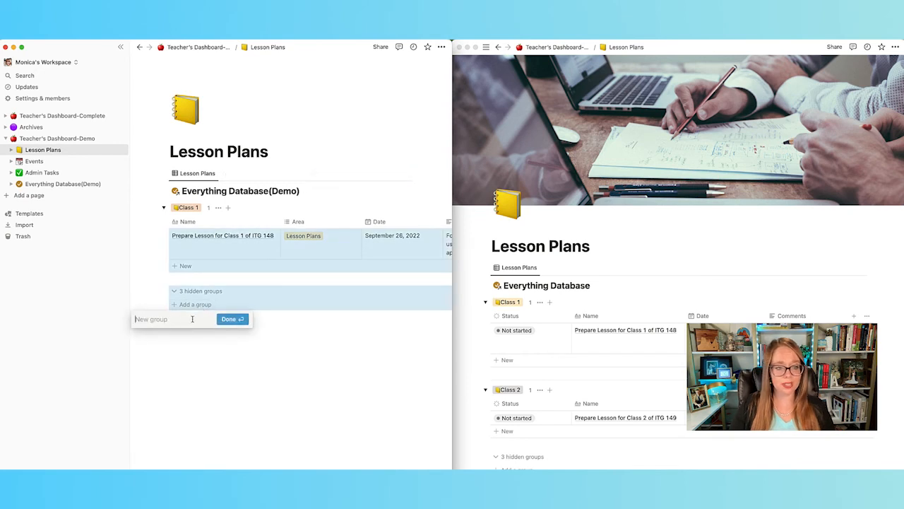
pyautogui.write('Class 2')
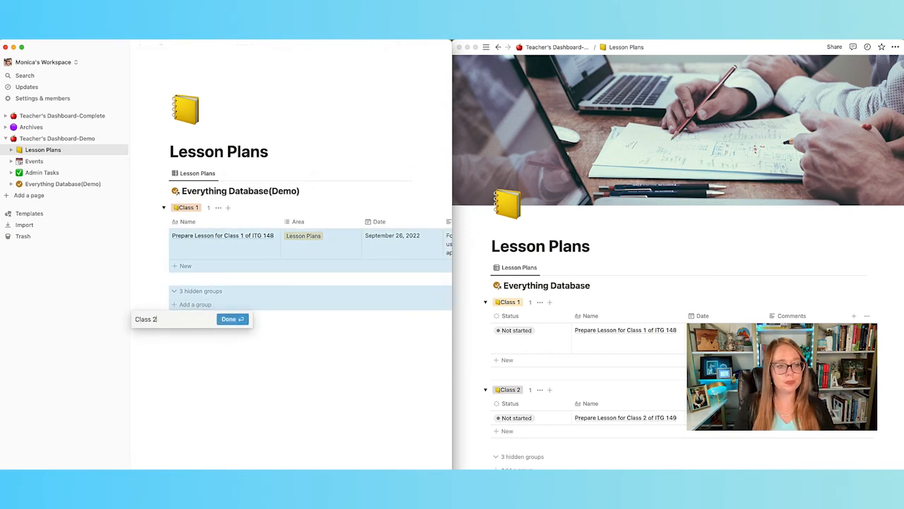
pyautogui.press('ctrl+super+space')
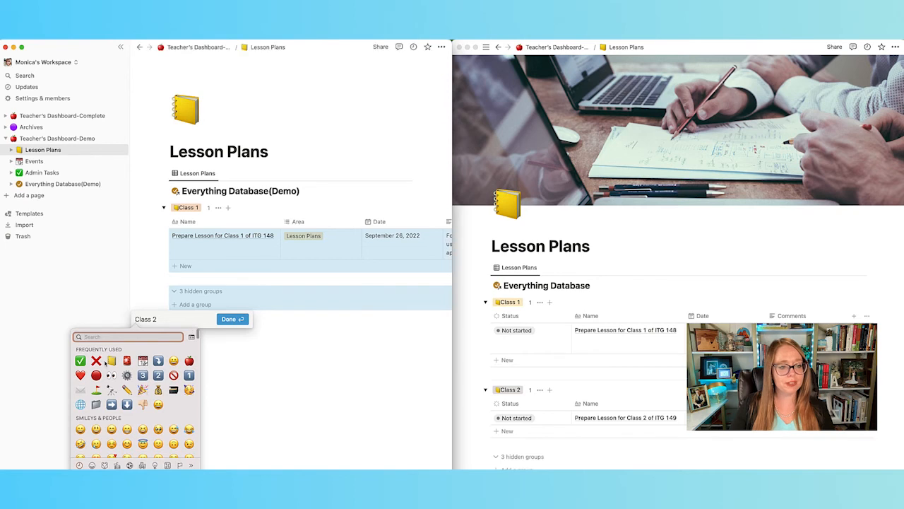
pyautogui.click(180, 330)
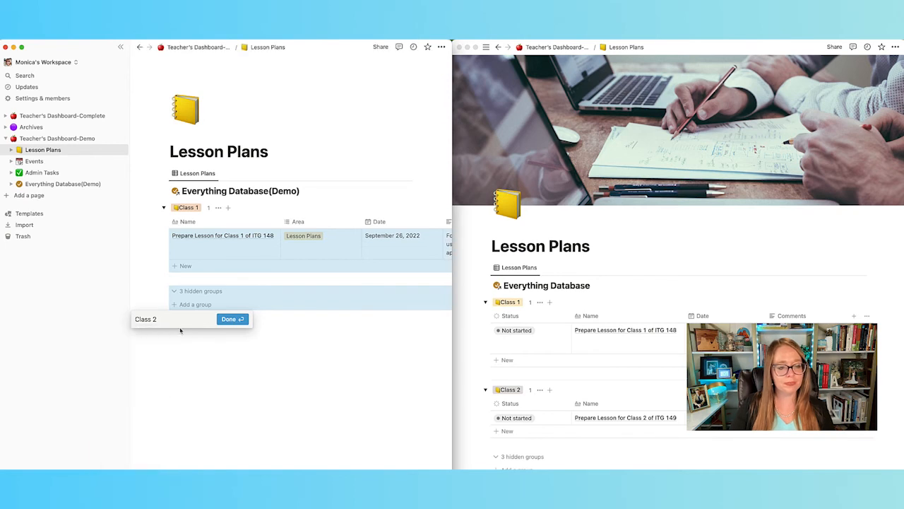
pyautogui.click(224, 319)
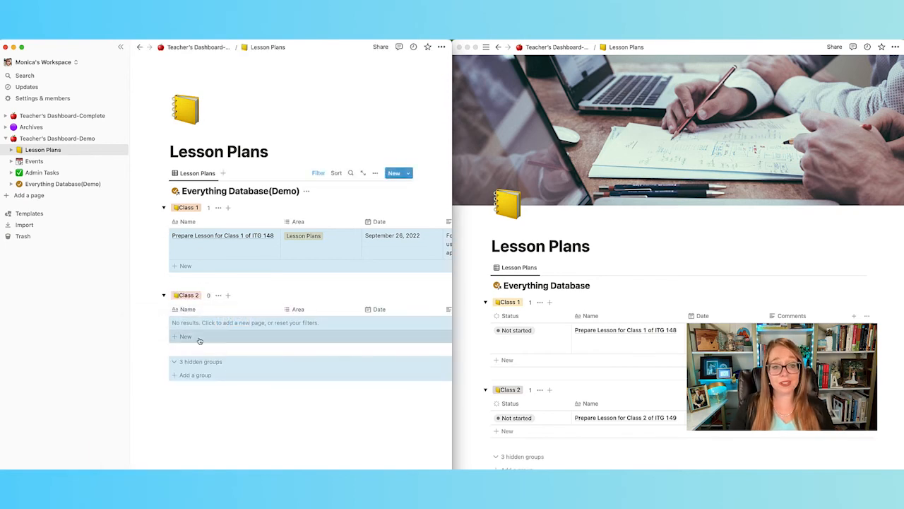
# Step: Add an entry named Prep Syllabus to the Class 2 group of the demo's Lesson Plans view
pyautogui.click(199, 338)
pyautogui.write('Prep Syllabus')
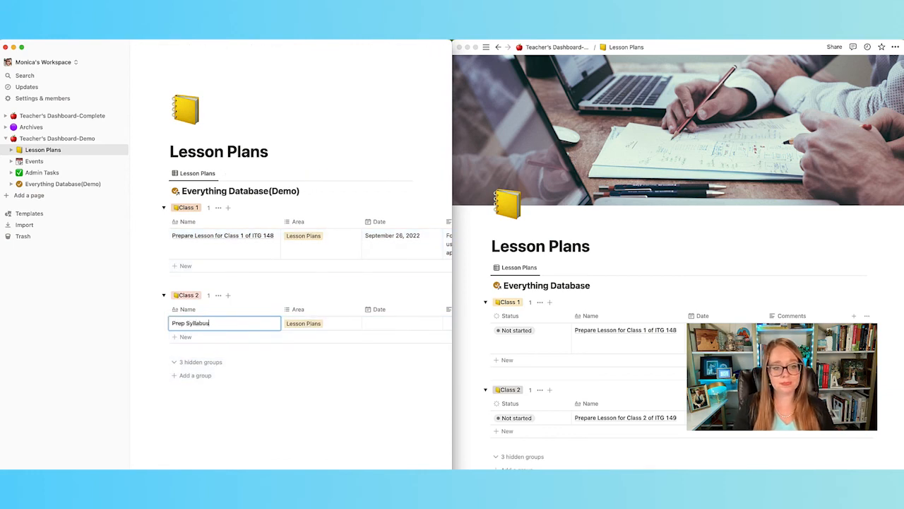
pyautogui.press('Tab')
pyautogui.click(255, 454)
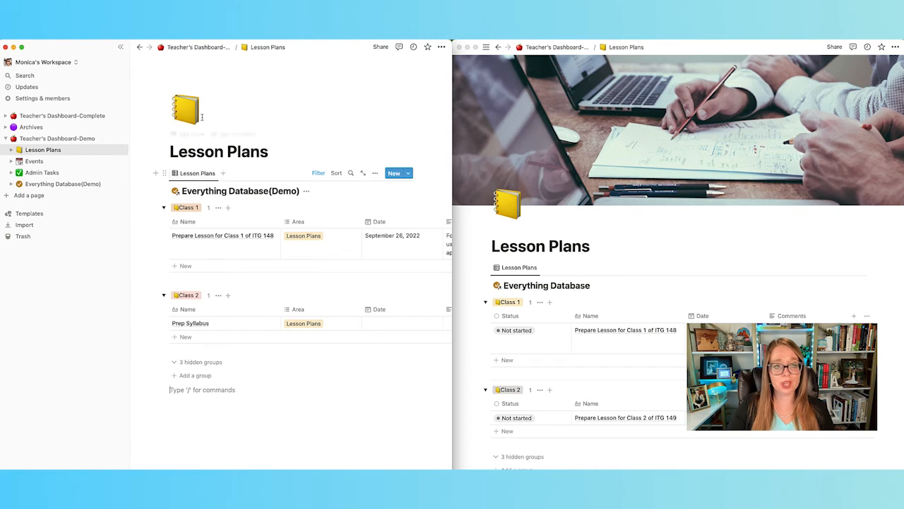
# Step: Open the Events page in both dashboards and examine the table and calendar views on the completed one
pyautogui.click(191, 47)
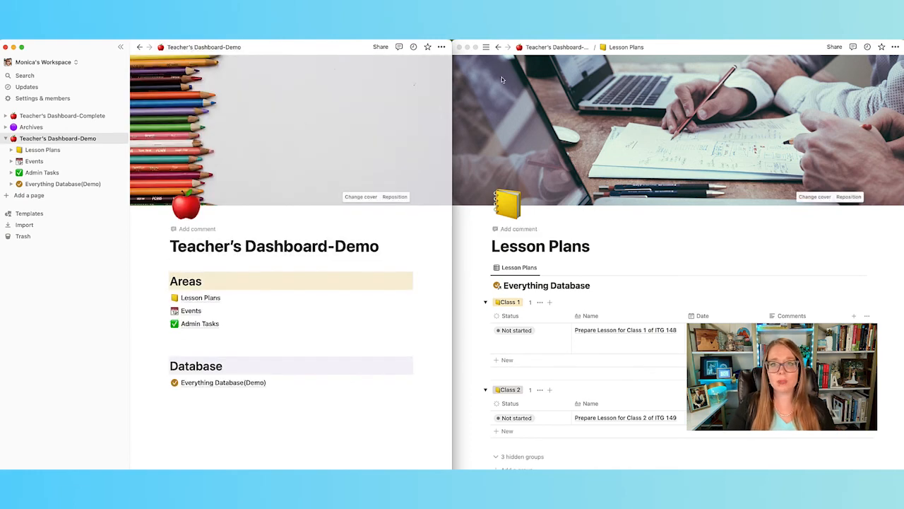
pyautogui.click(557, 47)
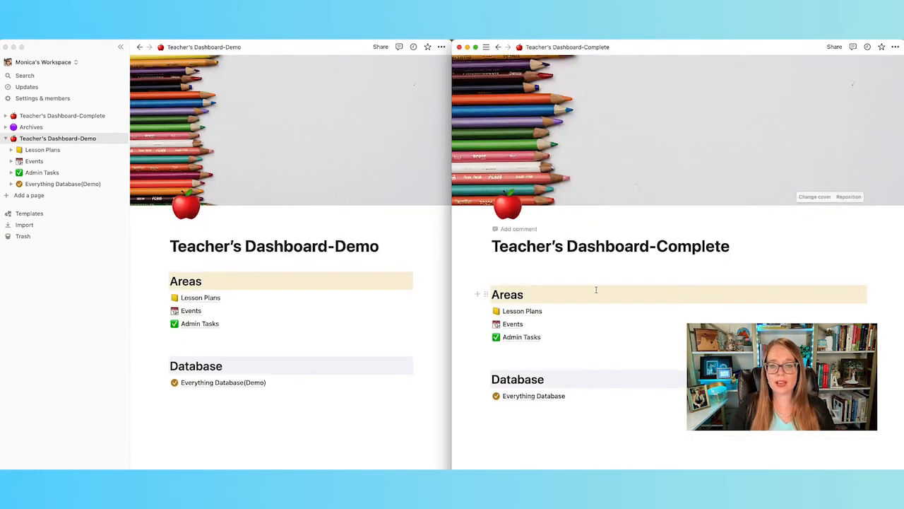
pyautogui.click(201, 312)
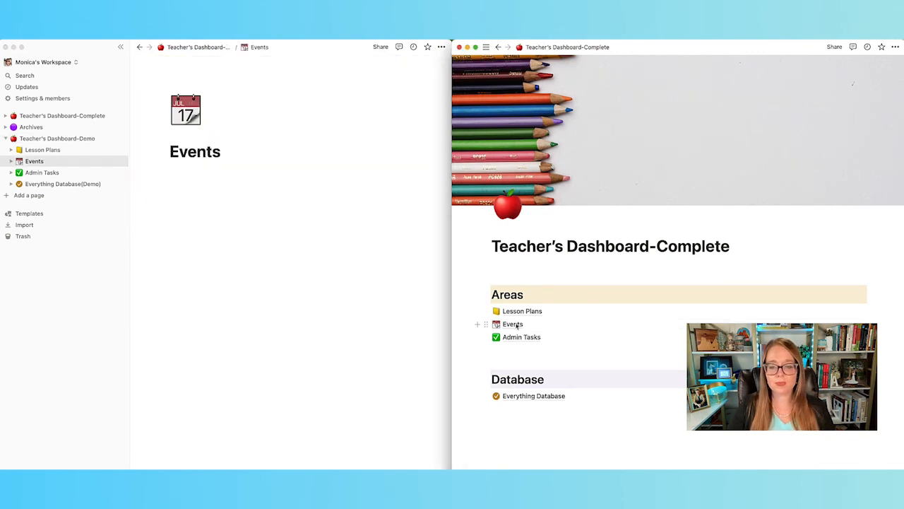
pyautogui.click(518, 325)
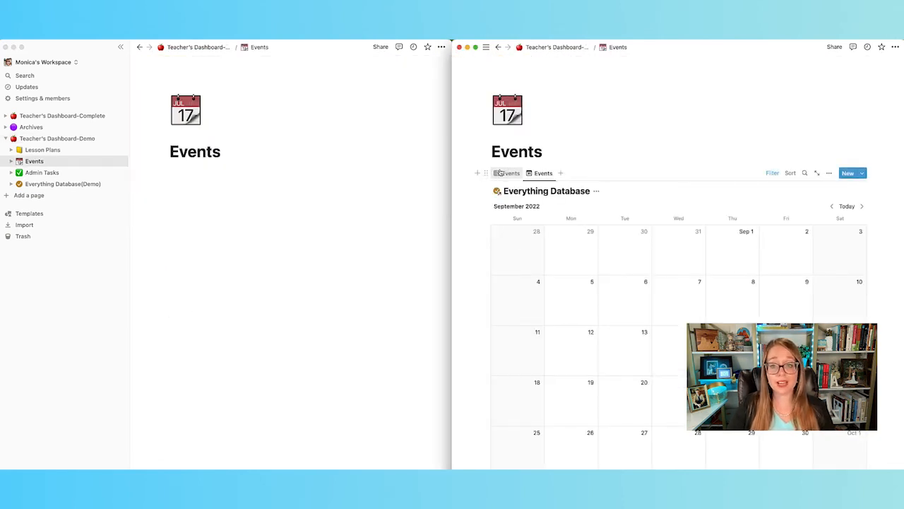
pyautogui.click(510, 173)
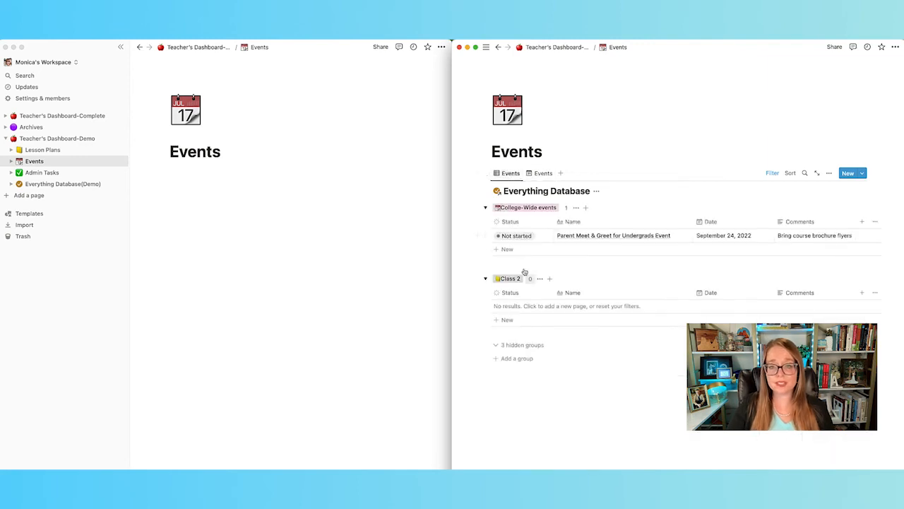
pyautogui.click(541, 174)
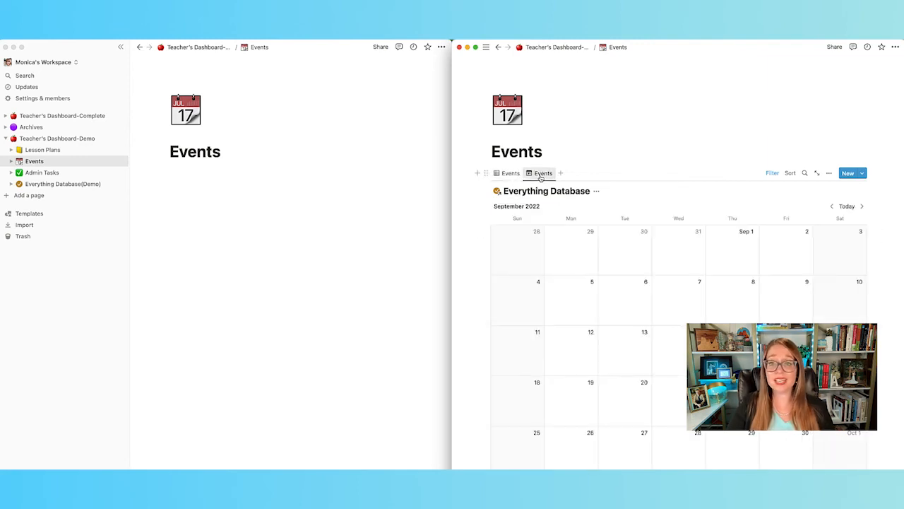
pyautogui.click(510, 173)
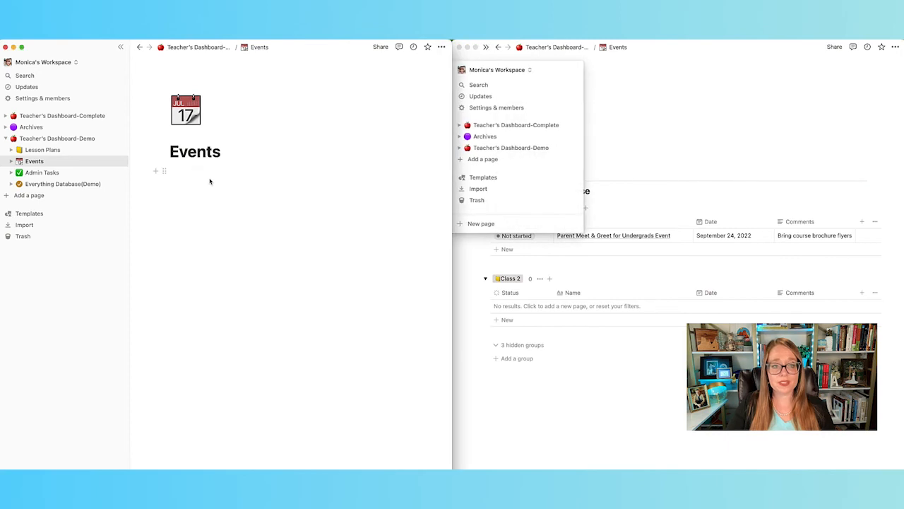
# Step: Insert a linked view of Everything Database(Demo) on the demo's Events page, copying the existing Events view
pyautogui.click(209, 181)
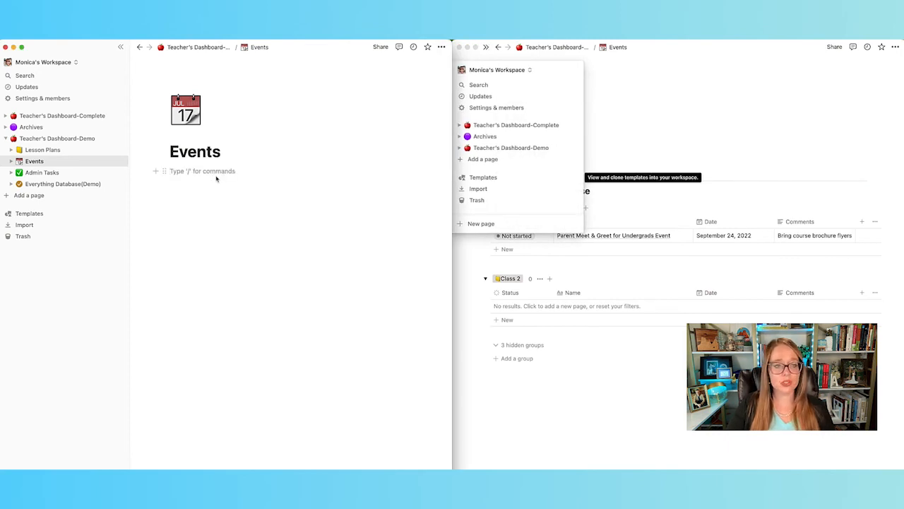
pyautogui.write('/create')
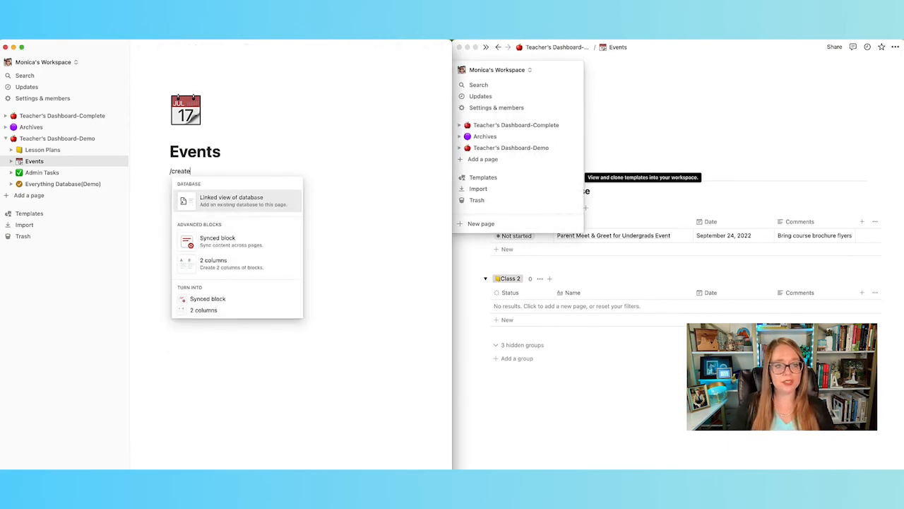
pyautogui.click(234, 202)
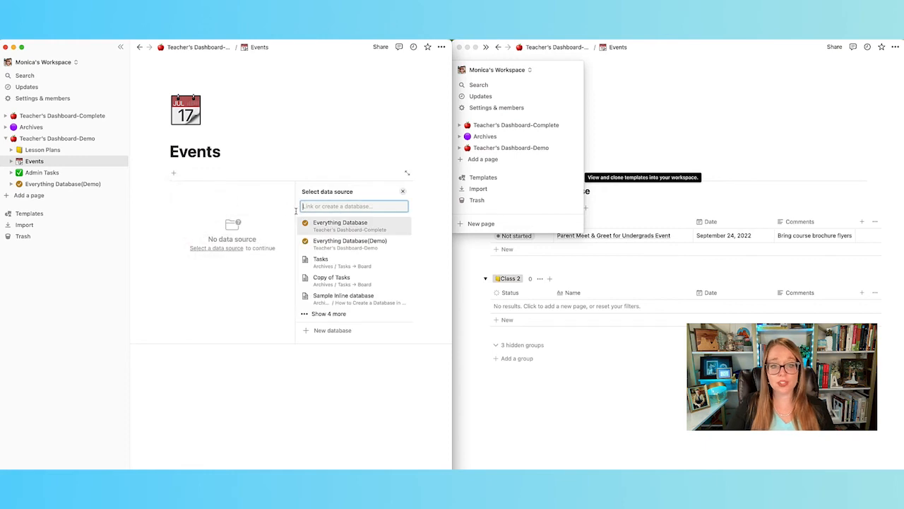
pyautogui.click(346, 243)
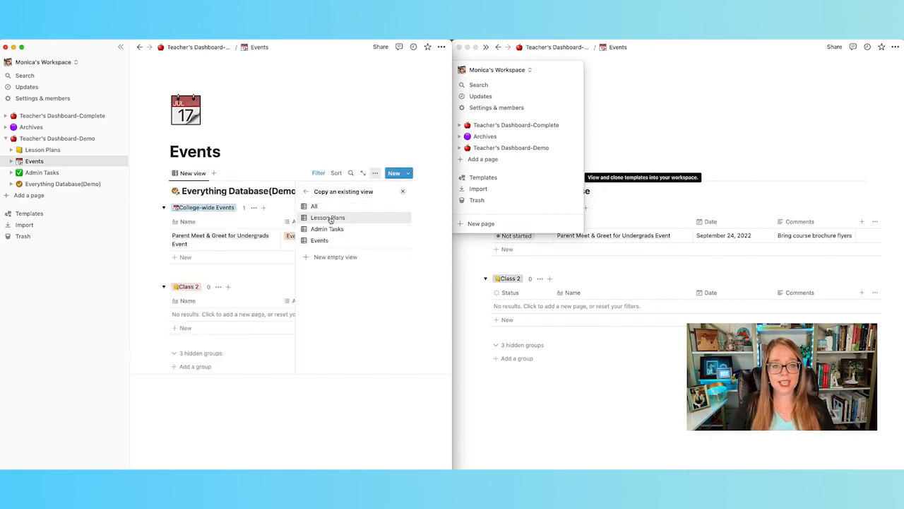
pyautogui.click(323, 240)
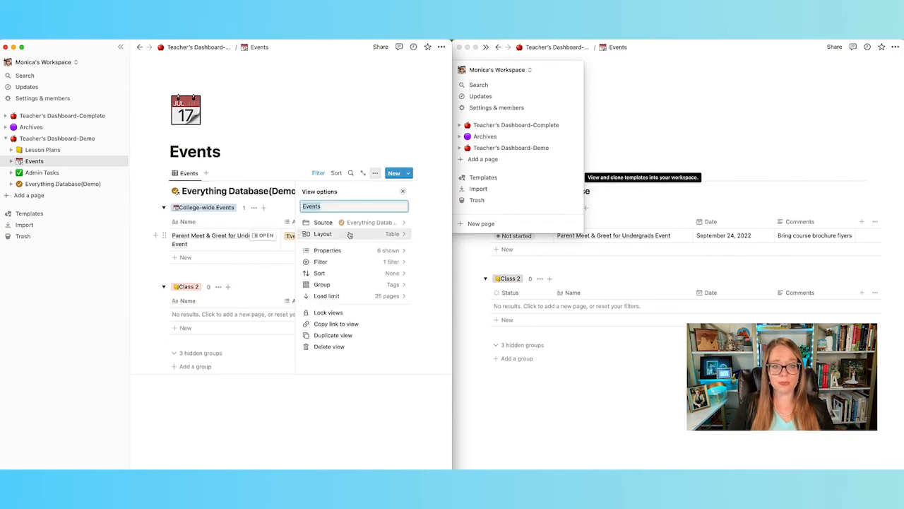
pyautogui.click(412, 150)
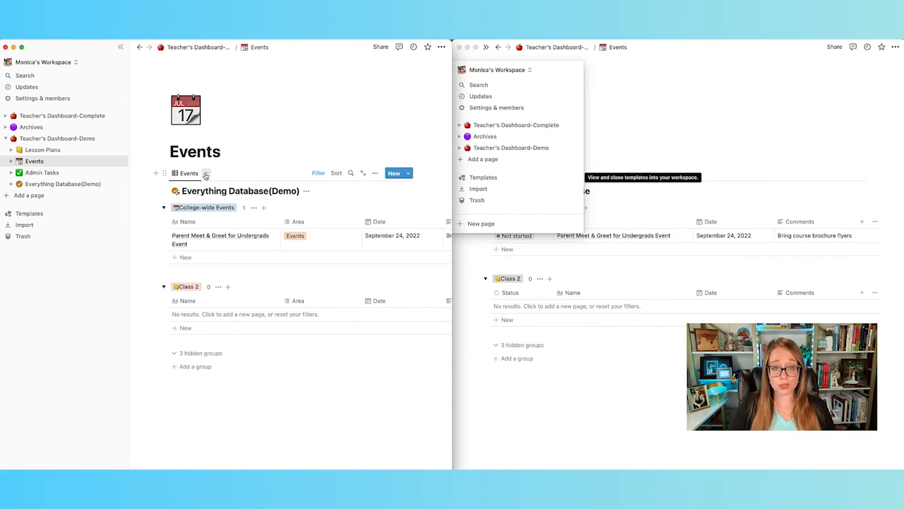
# Step: Add a second Everything Database(Demo) view to the demo's Events page, copied from Events and set to the Calendar layout
pyautogui.click(580, 383)
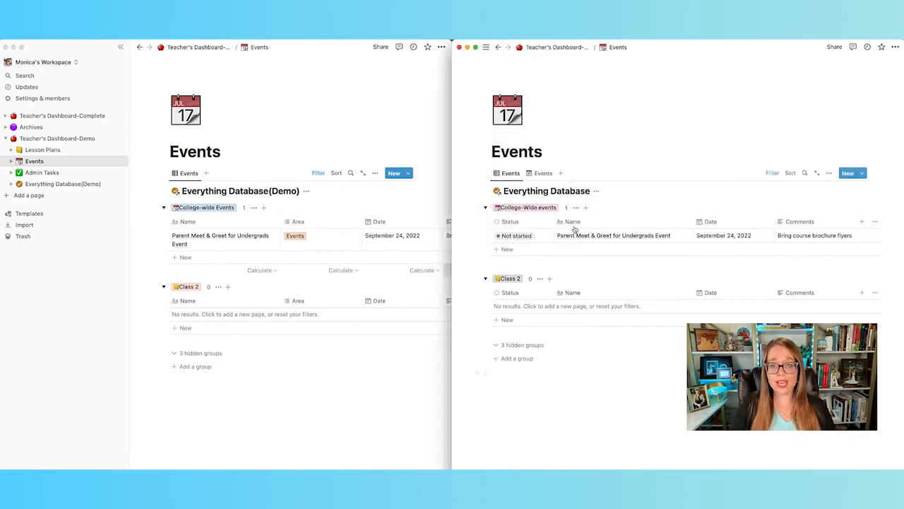
pyautogui.click(537, 174)
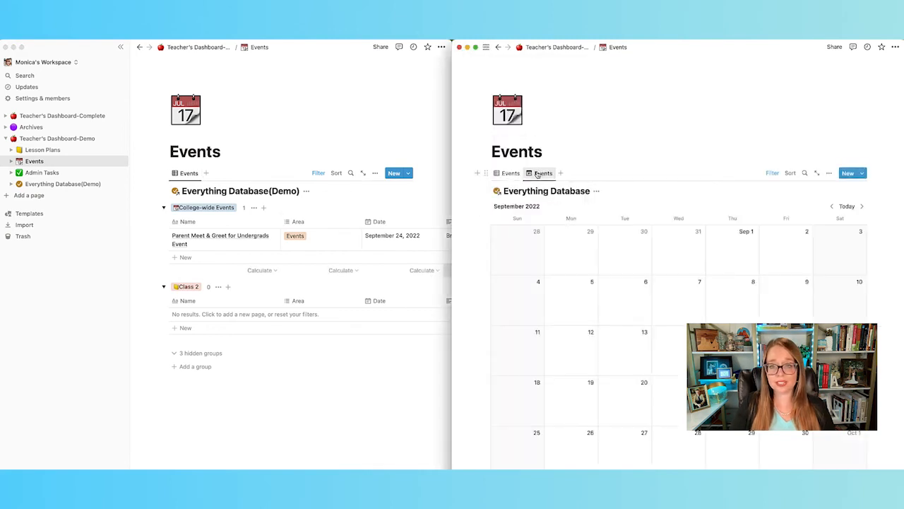
pyautogui.click(209, 176)
pyautogui.click(209, 176)
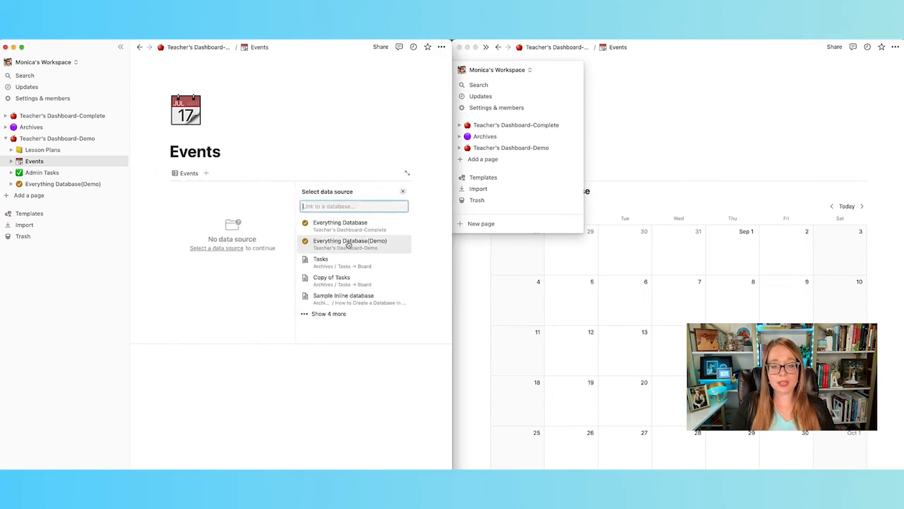
pyautogui.click(361, 244)
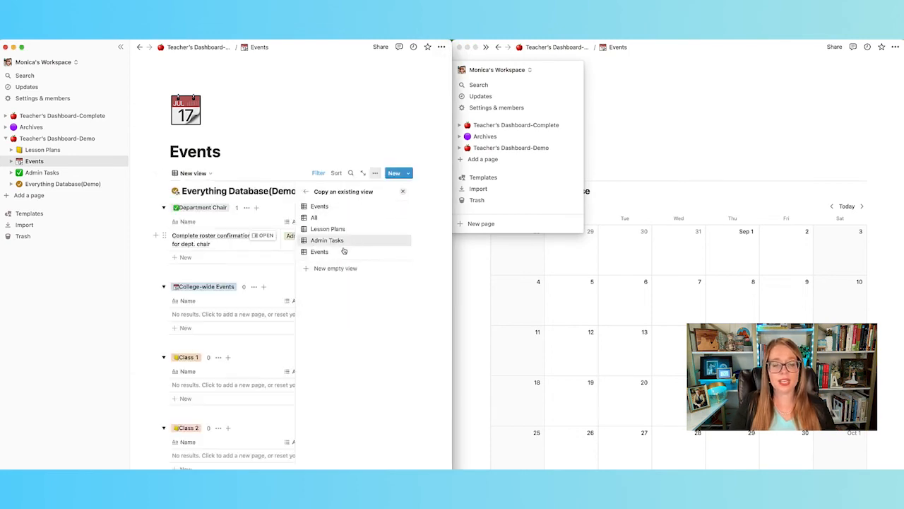
pyautogui.click(330, 253)
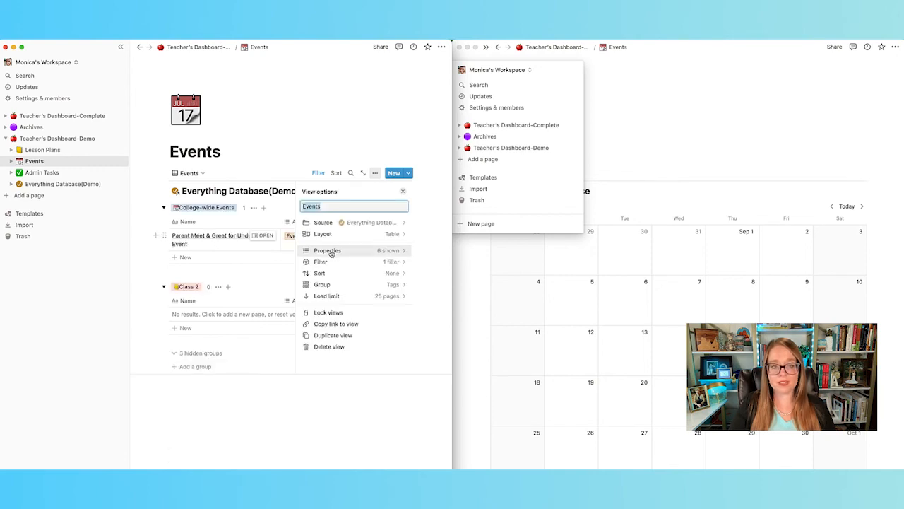
pyautogui.click(385, 234)
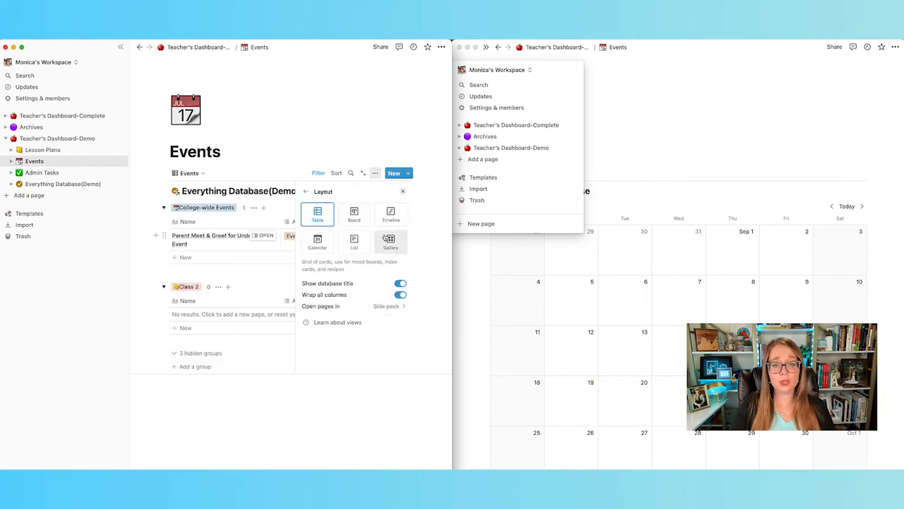
pyautogui.click(318, 242)
pyautogui.click(422, 408)
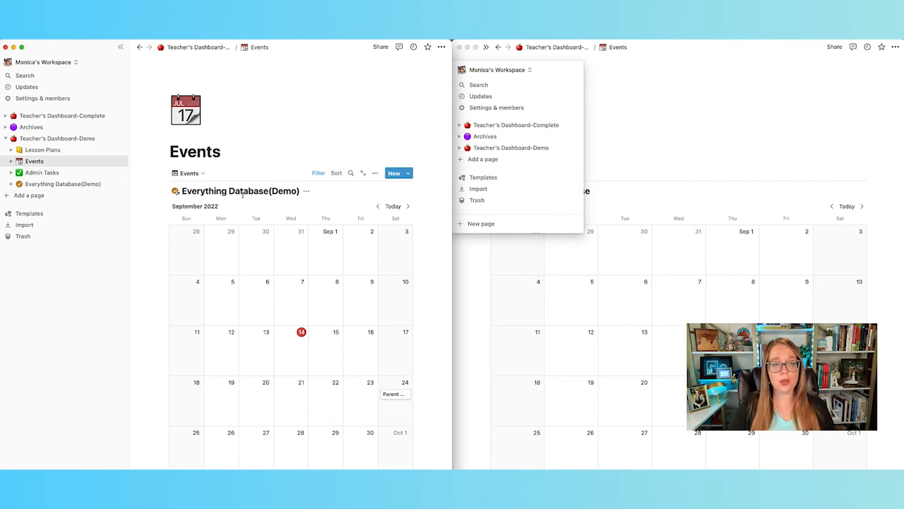
# Step: Rename the calendar view on the demo's Events page to Cal and return to the Teacher's Dashboard-Demo page
pyautogui.click(203, 173)
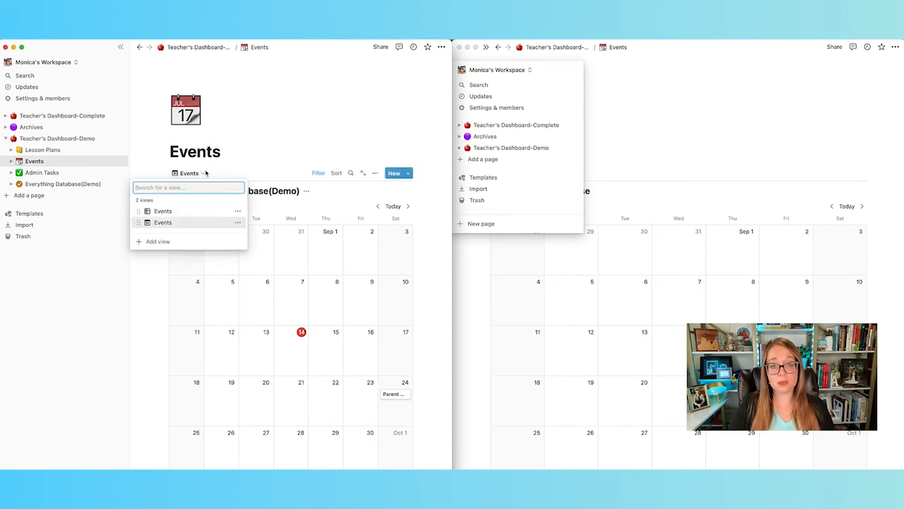
pyautogui.click(182, 211)
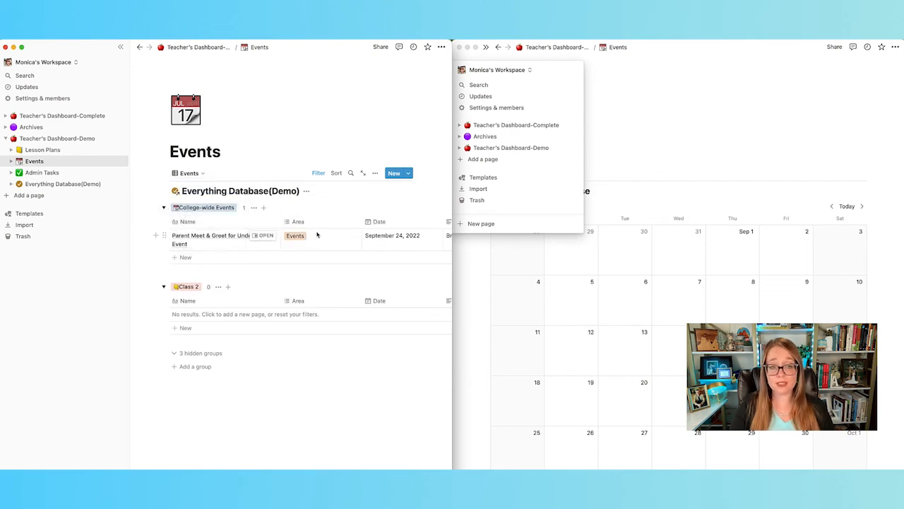
pyautogui.click(201, 176)
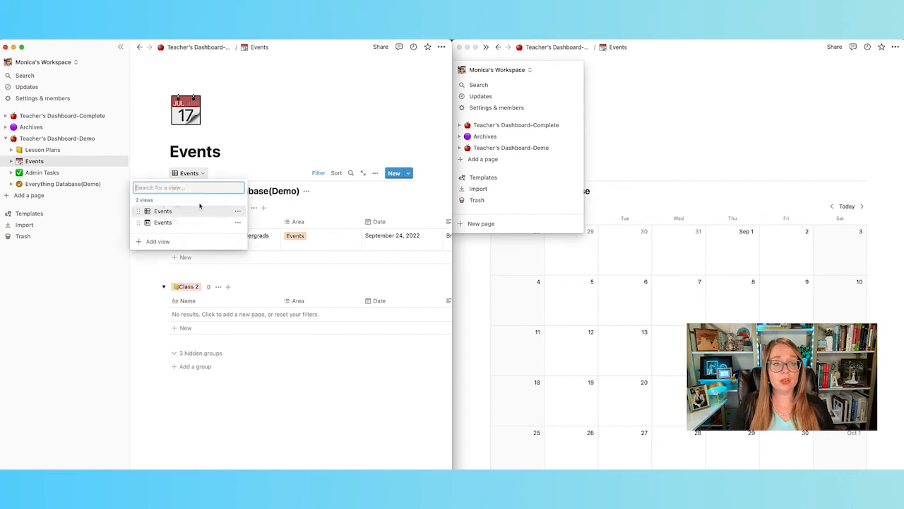
pyautogui.click(238, 222)
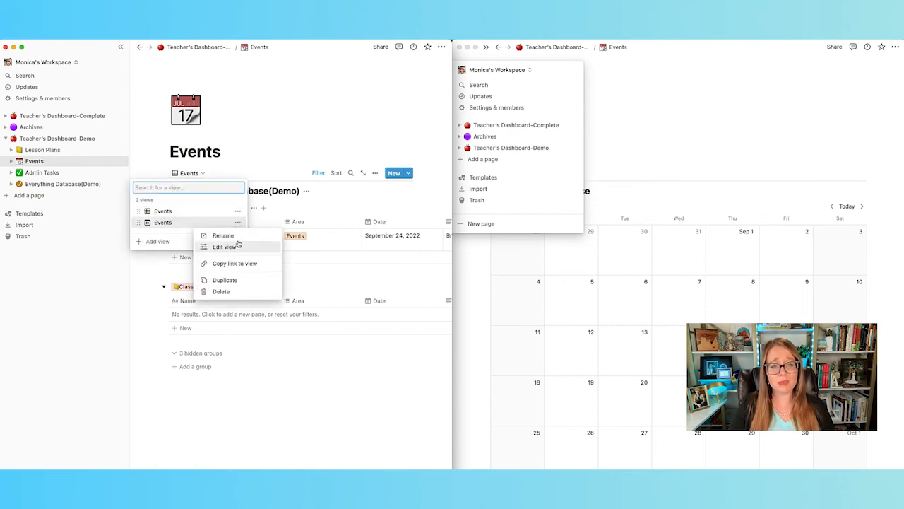
pyautogui.click(228, 247)
pyautogui.write('Cal')
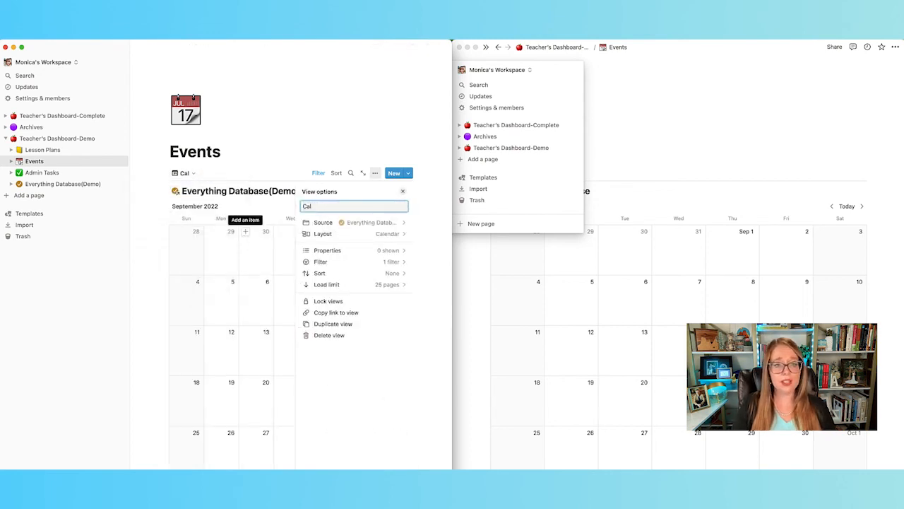
pyautogui.press('Escape')
pyautogui.click(185, 174)
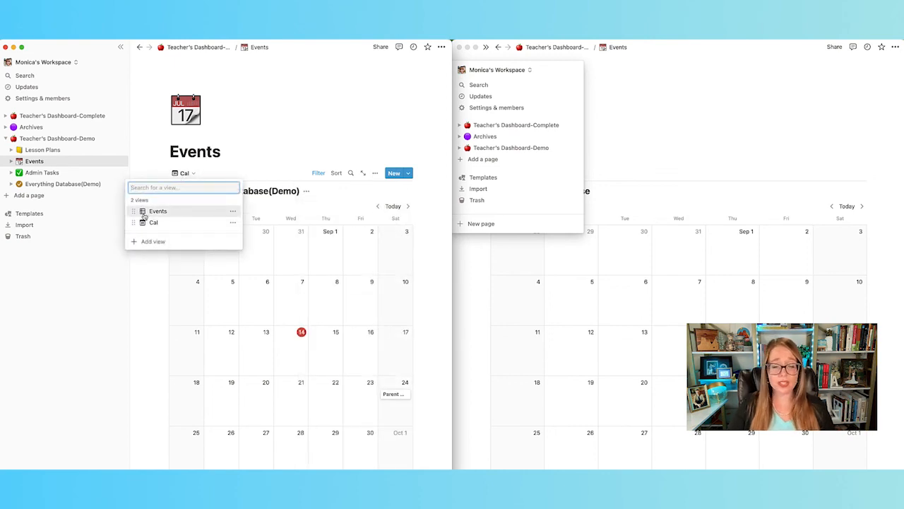
pyautogui.click(282, 173)
pyautogui.click(201, 46)
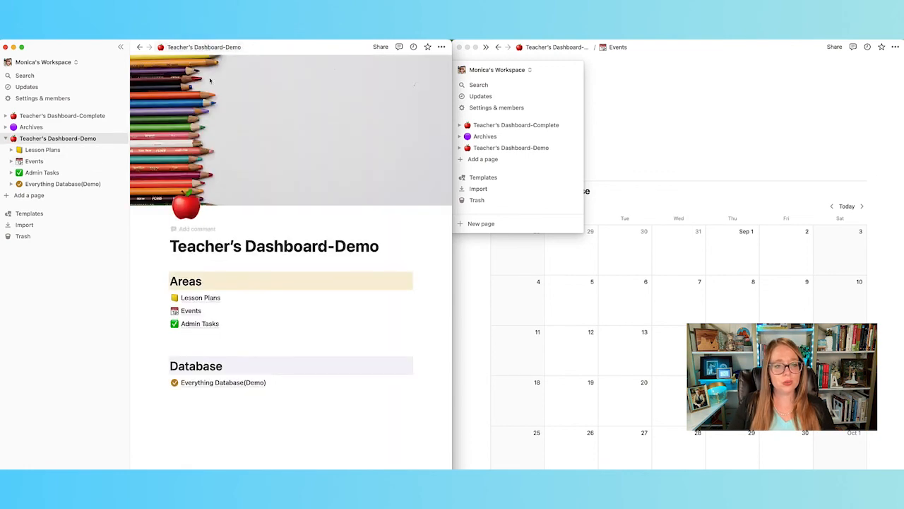
# Step: Open the Admin Tasks page in both the demo and the completed Teacher's Dashboard
pyautogui.click(205, 323)
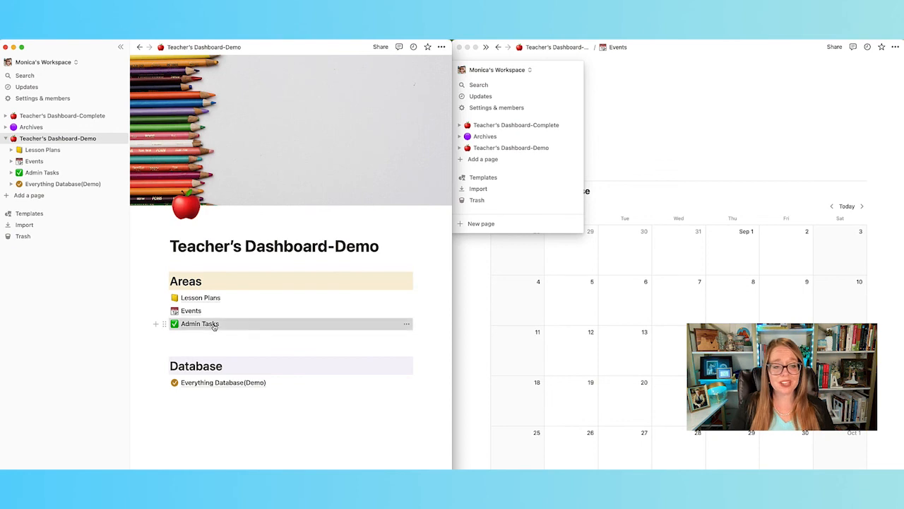
pyautogui.click(682, 127)
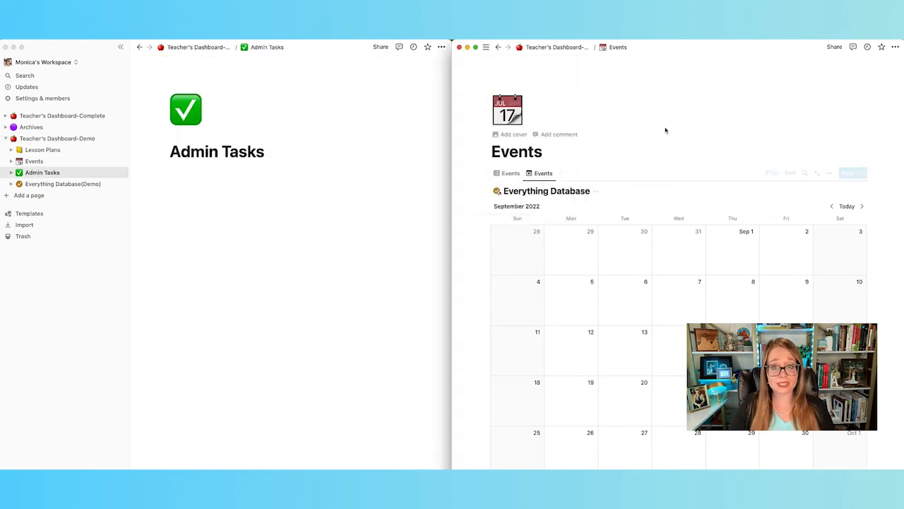
pyautogui.click(288, 203)
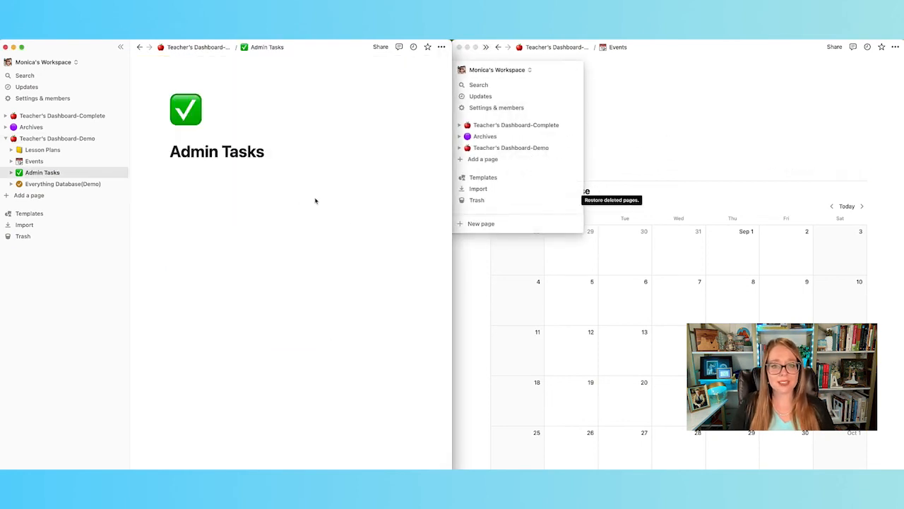
pyautogui.click(558, 46)
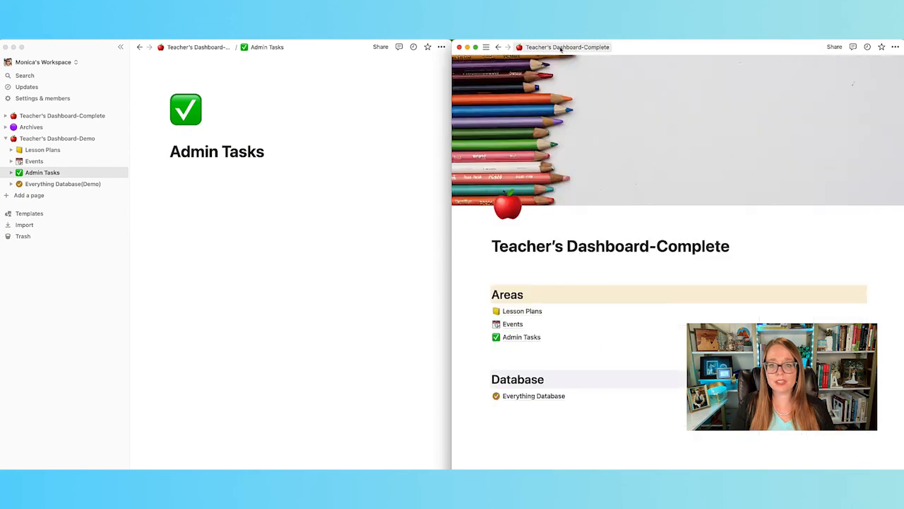
pyautogui.click(536, 337)
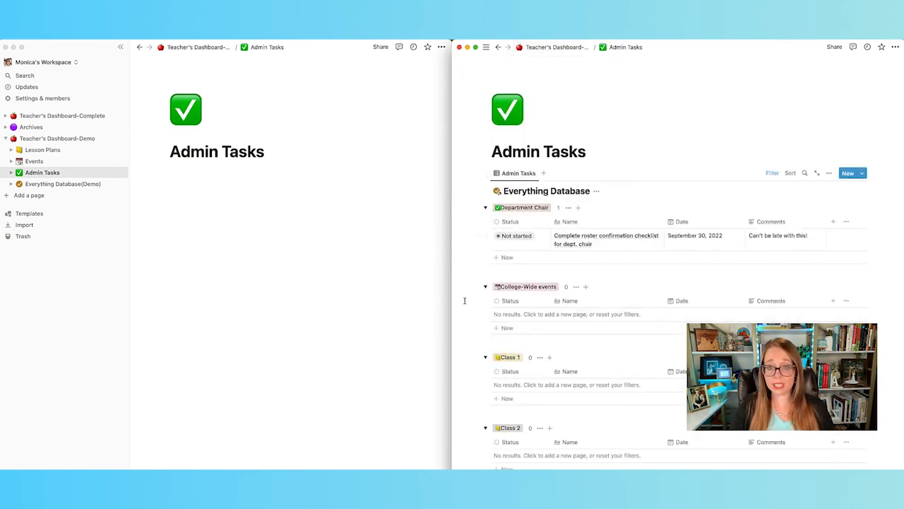
# Step: Insert a linked view of Everything Database(Demo) on the demo's Admin Tasks page, copying the existing Admin Tasks view, and return to the Teacher's Dashboard-Demo page
pyautogui.click(241, 223)
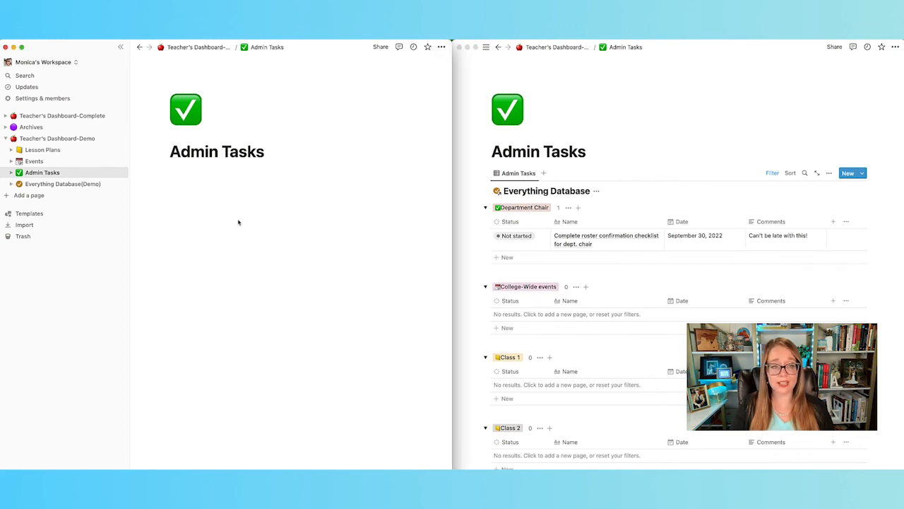
pyautogui.write('/create')
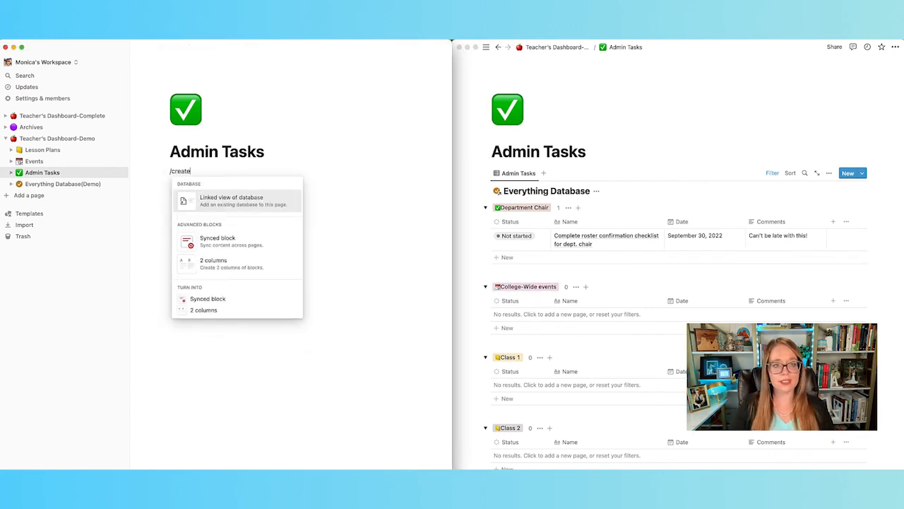
pyautogui.click(261, 198)
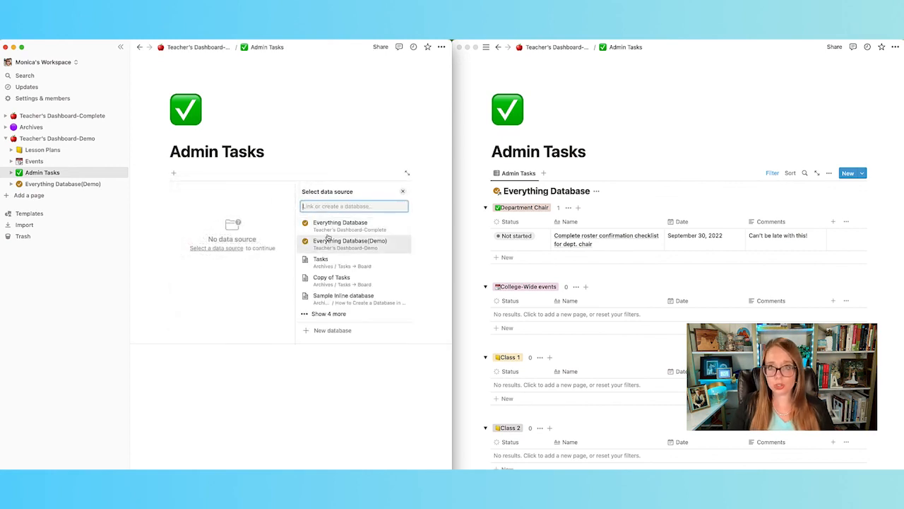
pyautogui.click(361, 245)
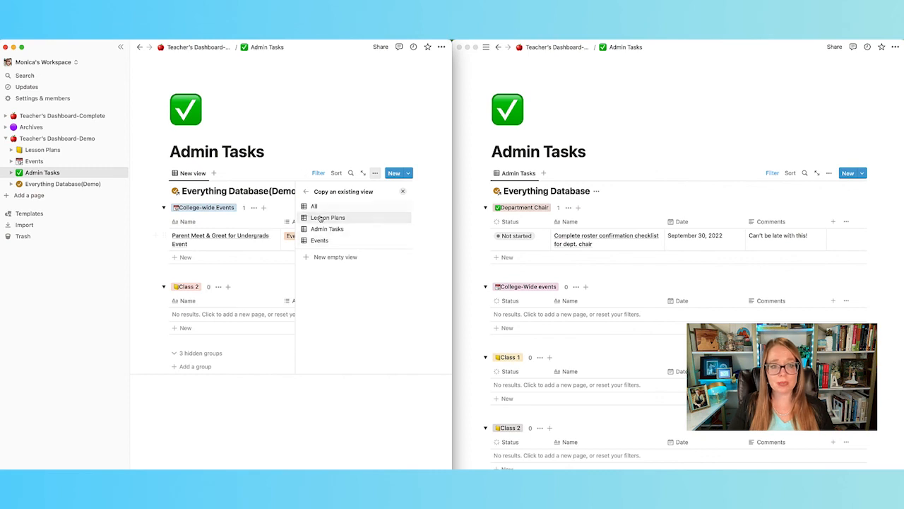
pyautogui.click(336, 229)
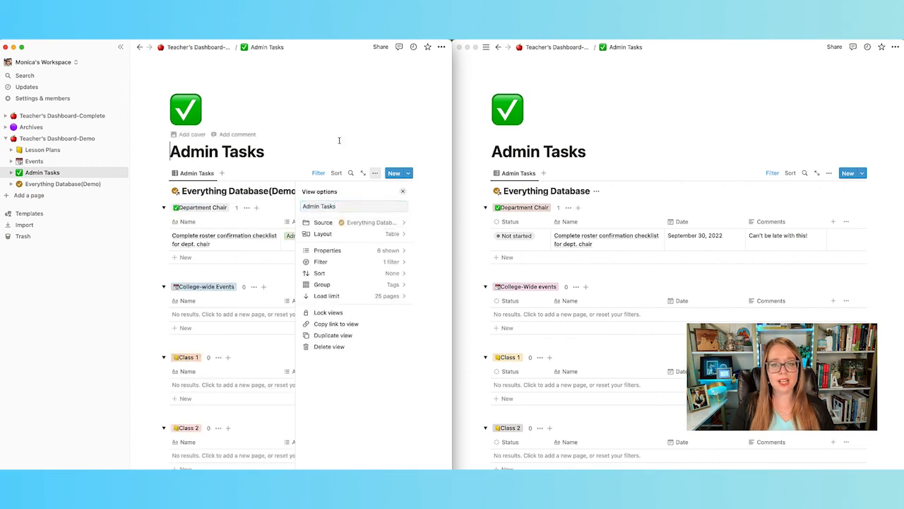
pyautogui.press('Escape')
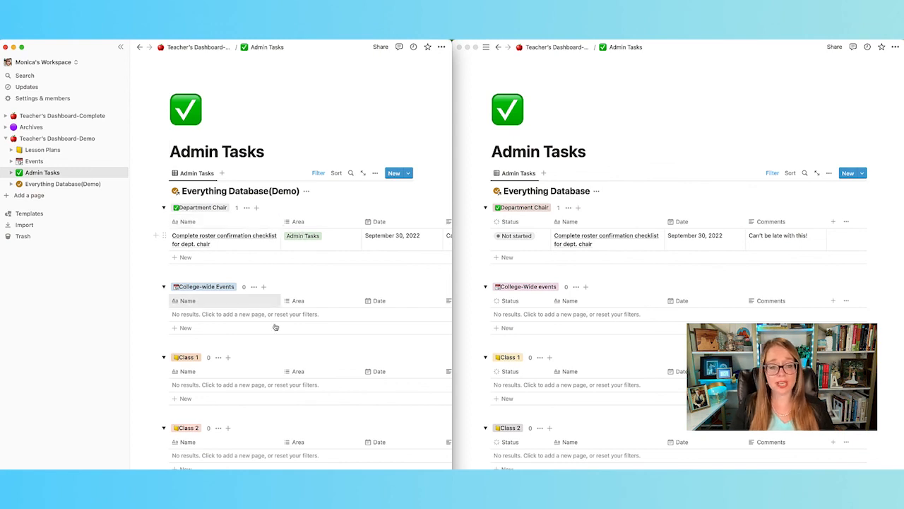
pyautogui.click(191, 48)
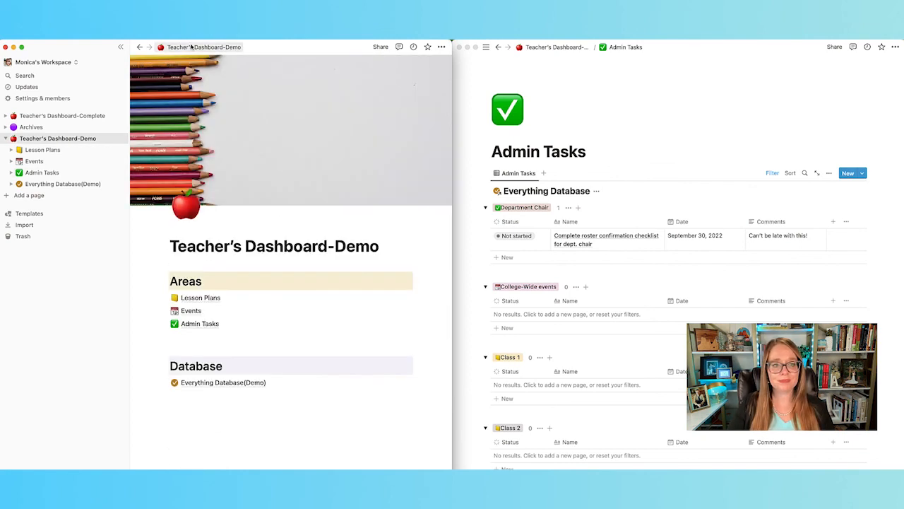